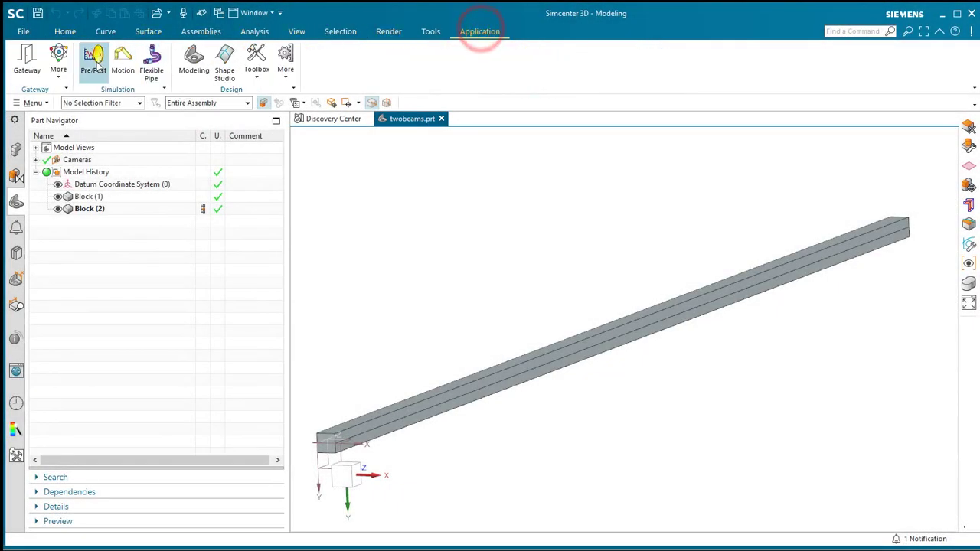
In Pre/Post, create twobeams_fem1 and twobeams_sim1 with a SOL 101 Linear Statics solution
left_click(95, 63)
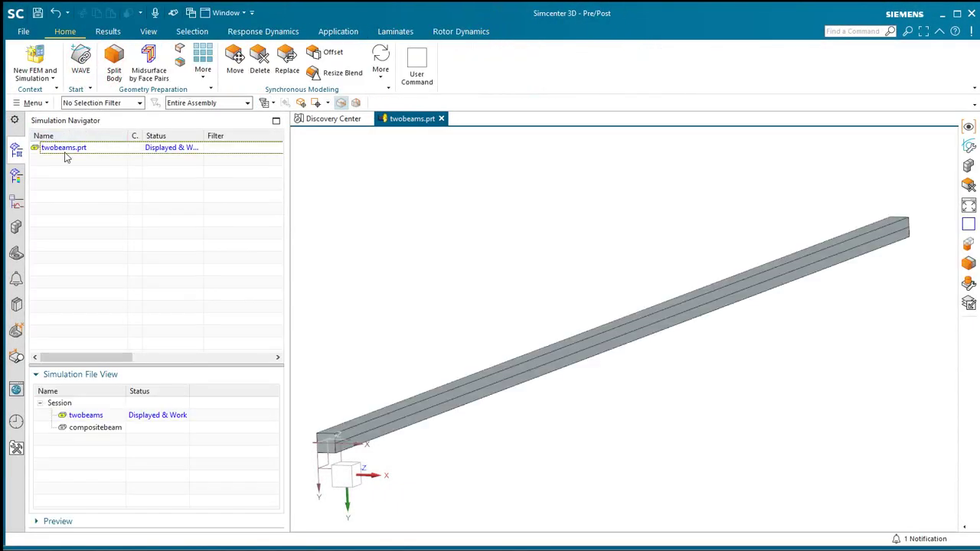
right_click(65, 154)
left_click(107, 172)
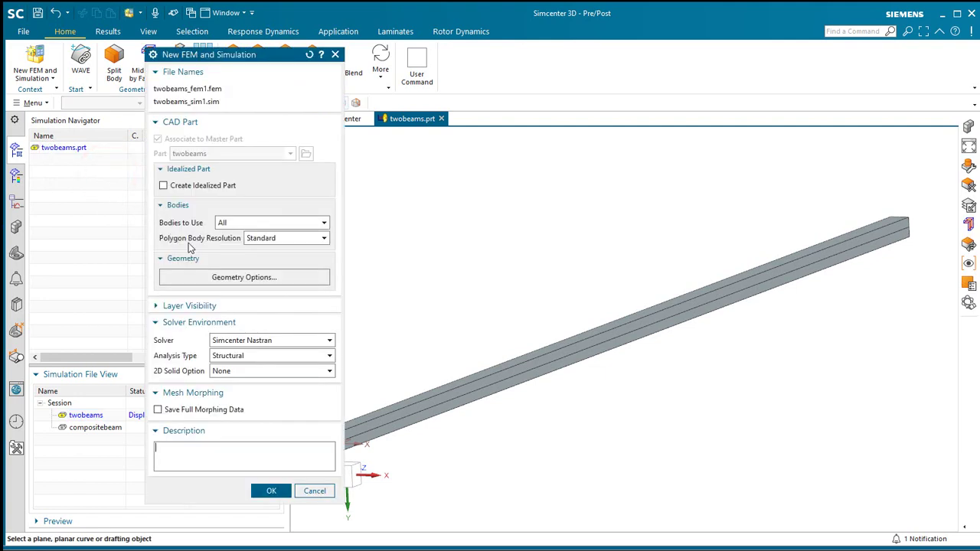
left_click(260, 490)
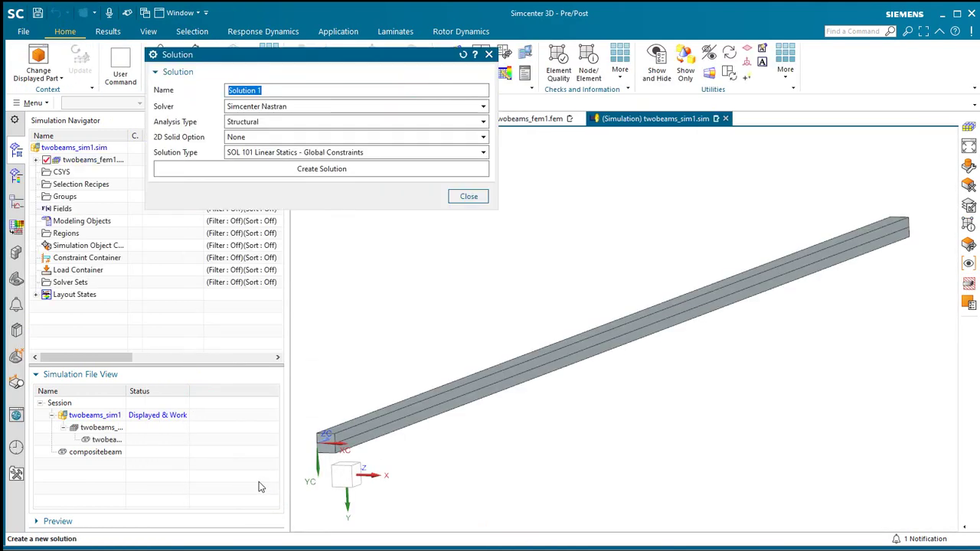
left_click(259, 168)
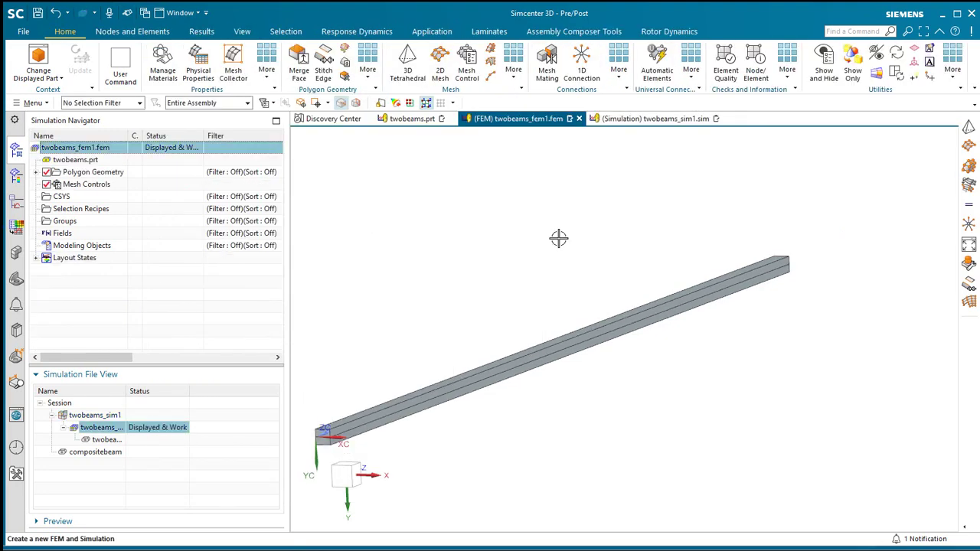
Mate the meshes of the two beam bodies and dismiss the mating information report
left_click(543, 73)
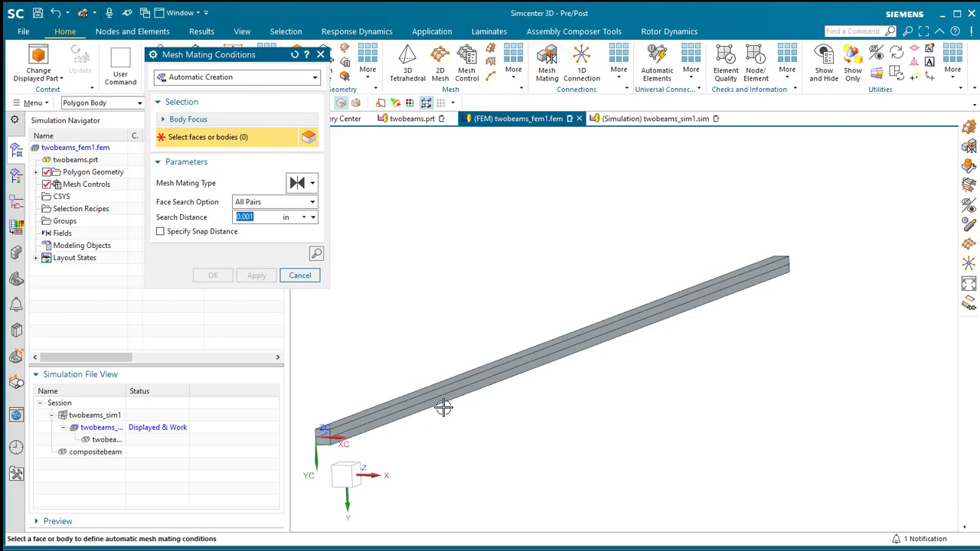
left_click(377, 425)
left_click(372, 416)
left_click(211, 274)
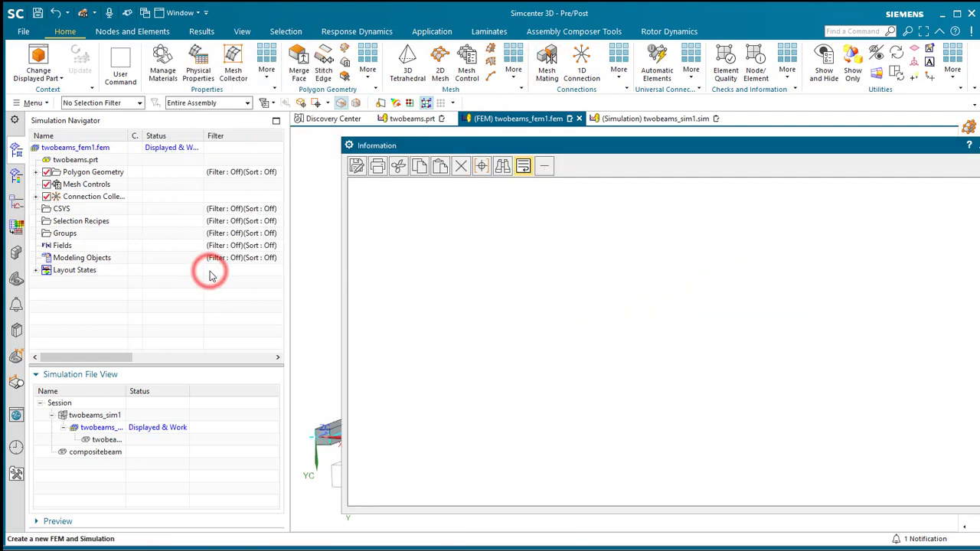
double_click(727, 147)
left_click(916, 135)
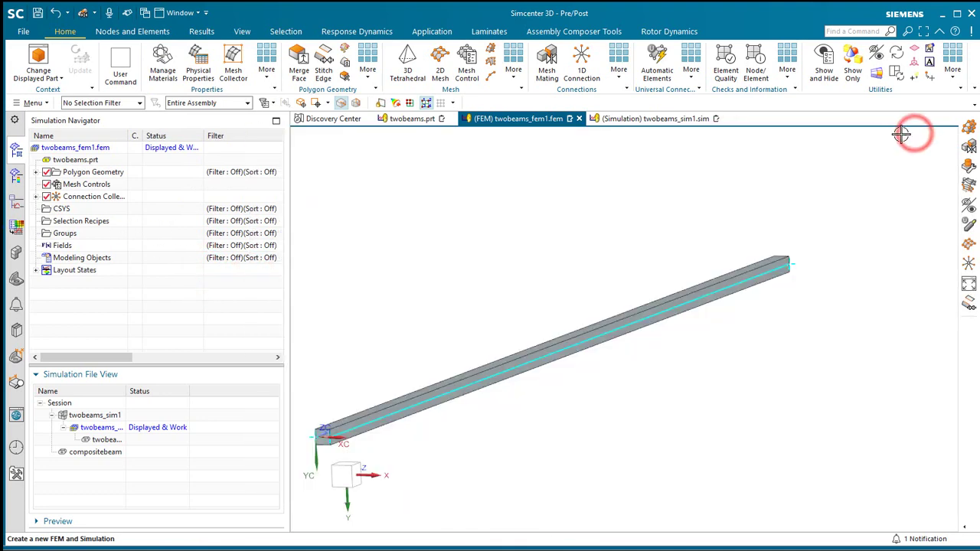
Sweep-mesh the upper and lower beam bodies with 0.5 in CHEXA(8) elements
left_click(491, 52)
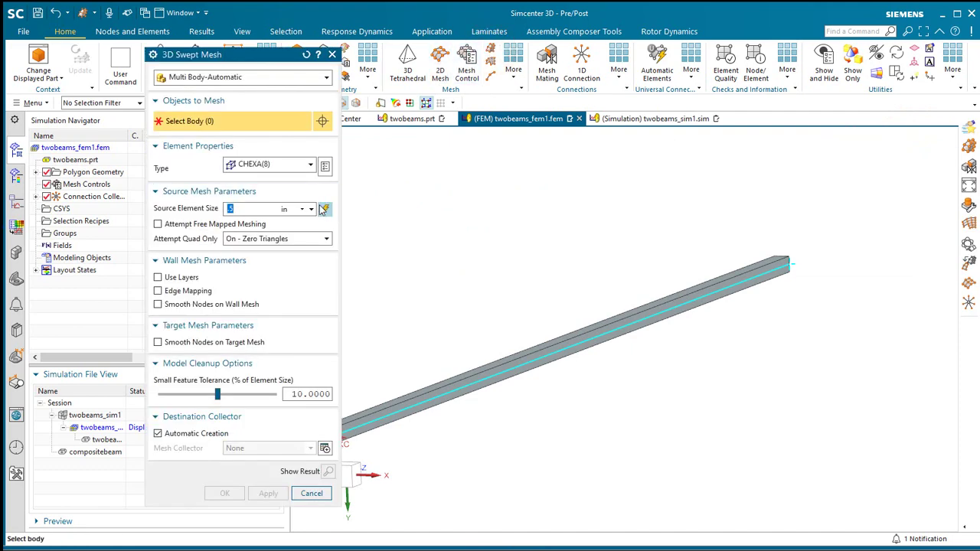
left_click(438, 387)
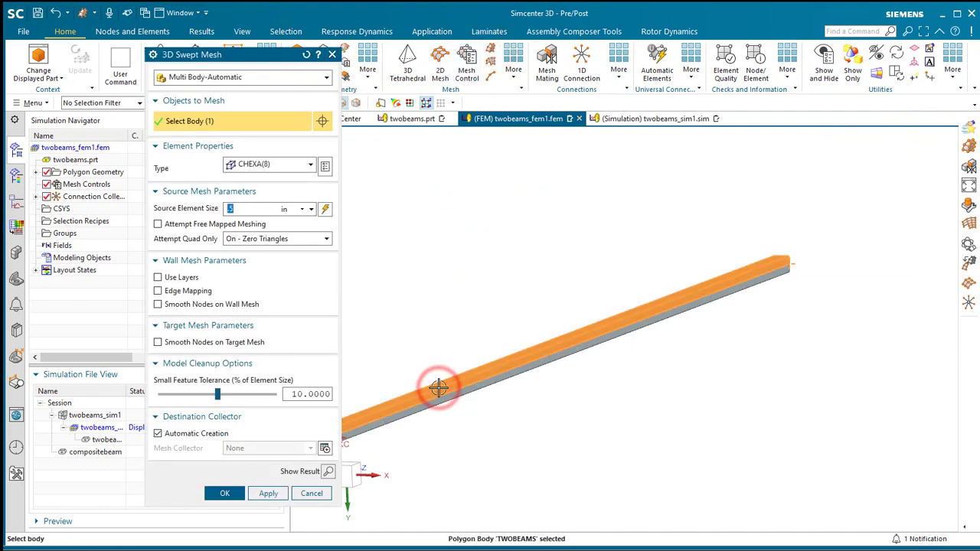
left_click(267, 493)
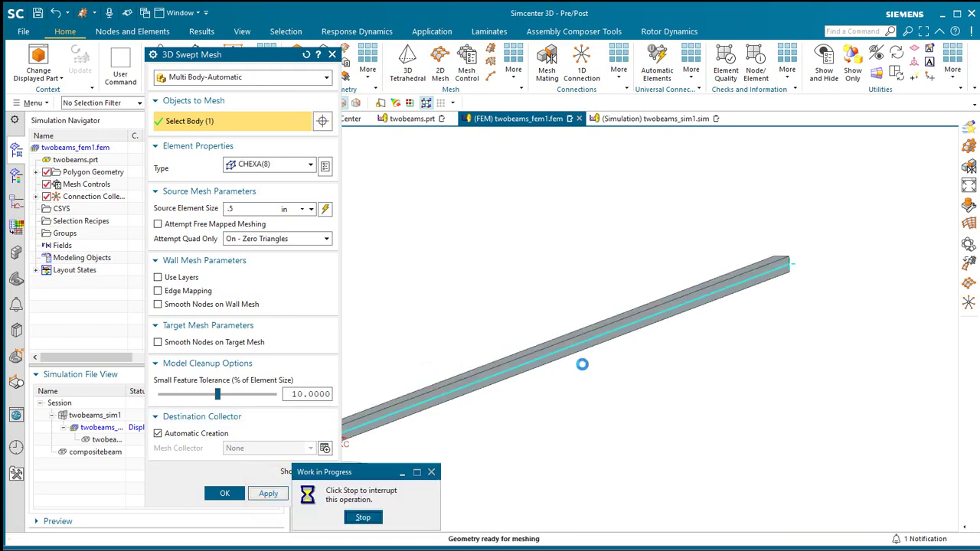
scroll(742, 348, "down", 3)
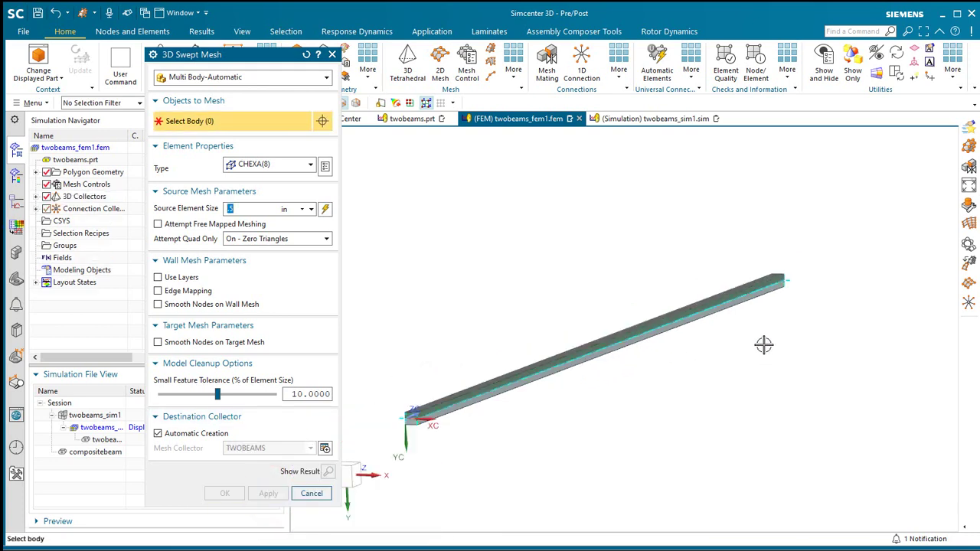
scroll(536, 394, "up", 5)
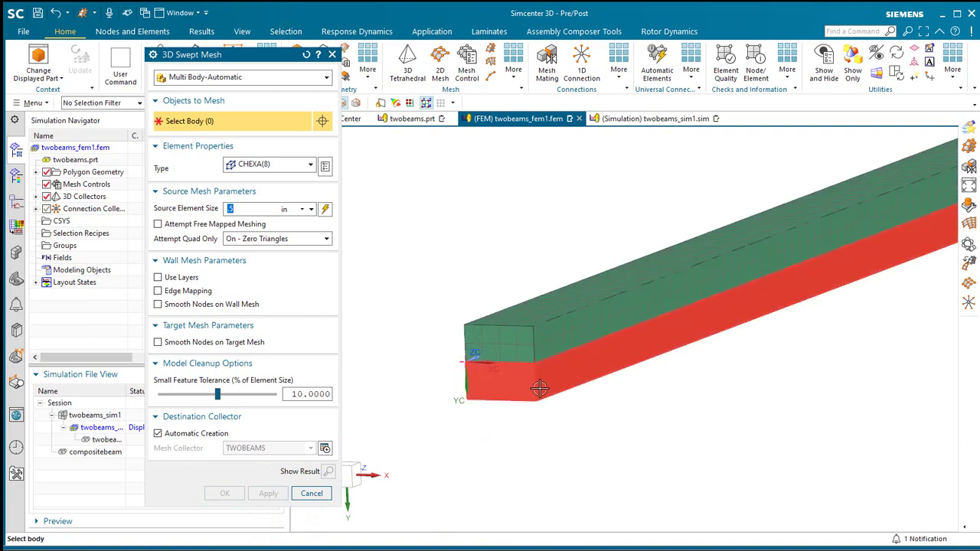
left_click(540, 388)
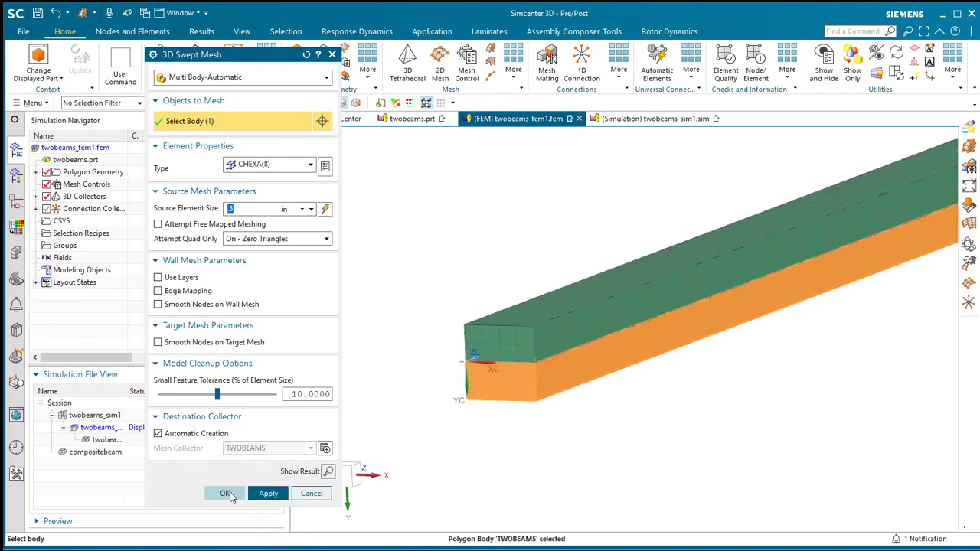
left_click(226, 494)
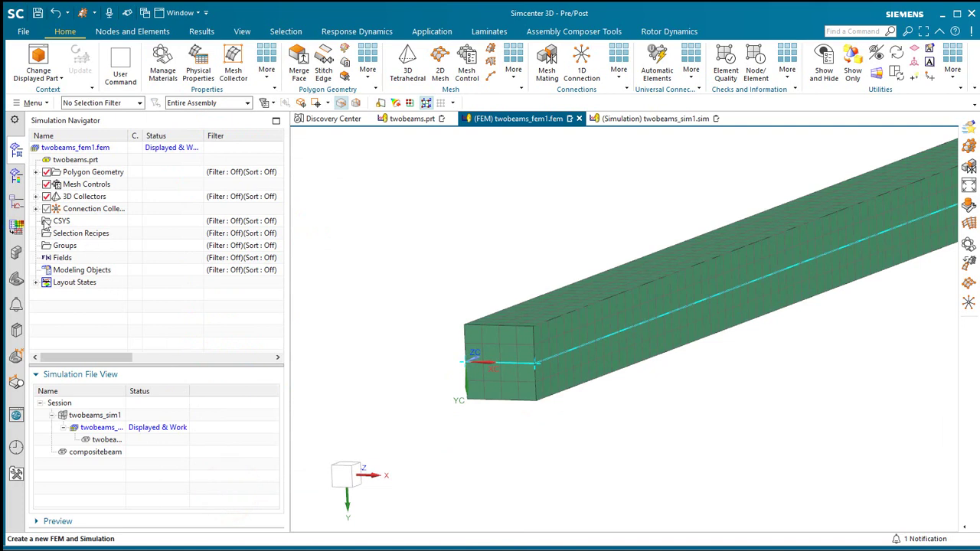
Move the TWOBEAMS(2) mesh into the TWOBEAMS 3D collector, applying default display settings
left_click(35, 196)
left_click(48, 208)
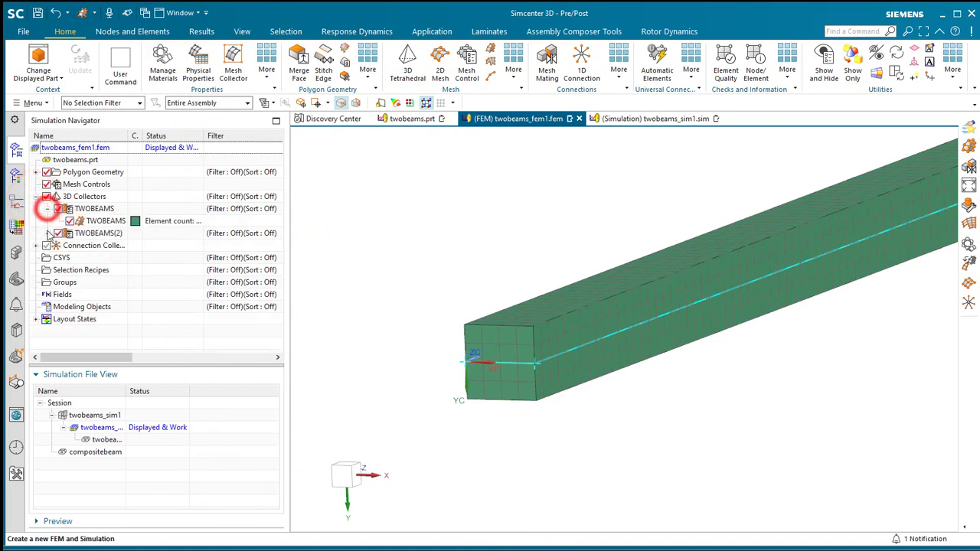
left_click(48, 233)
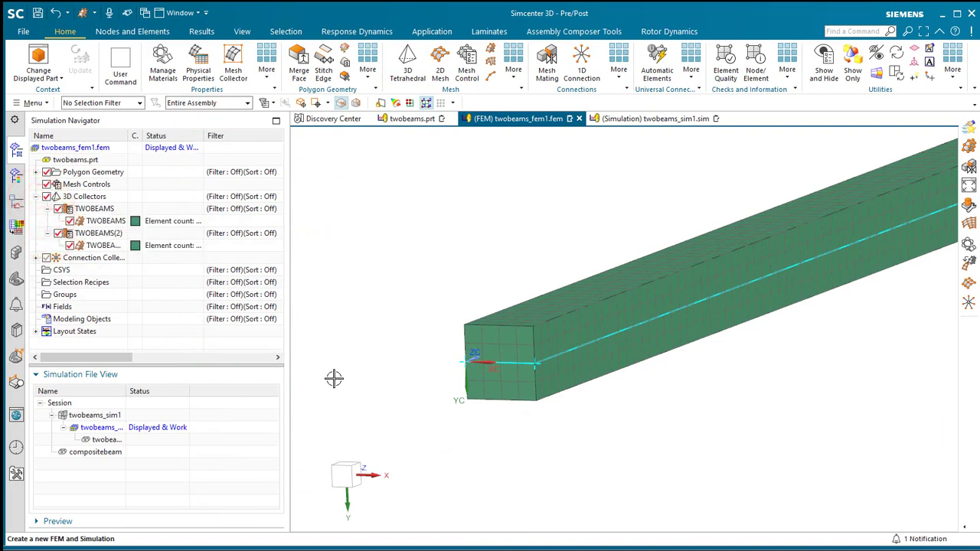
left_click_drag(106, 244, 109, 210)
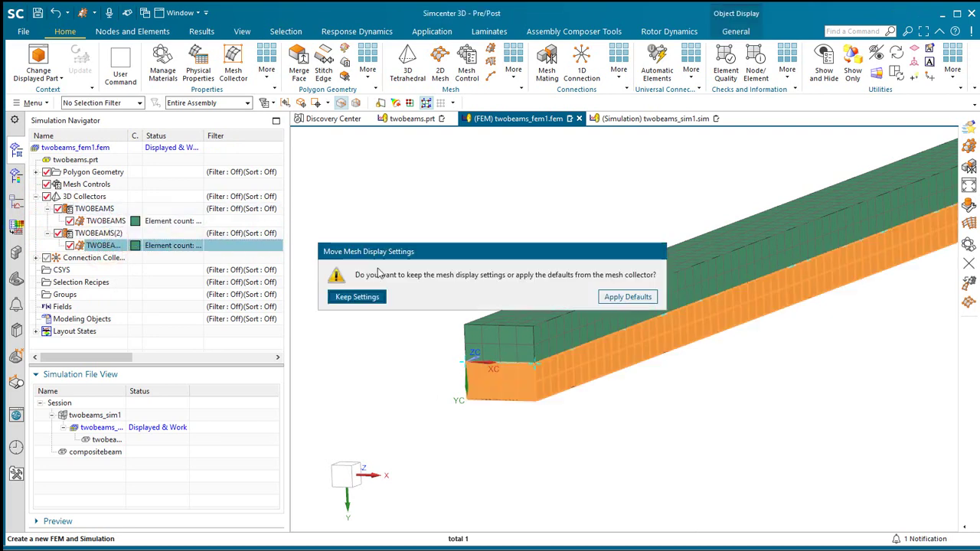
left_click(646, 305)
Rename the TWOBEAMS collector to 310 and give its PSOLID property AISI_310_SS material
right_click(86, 210)
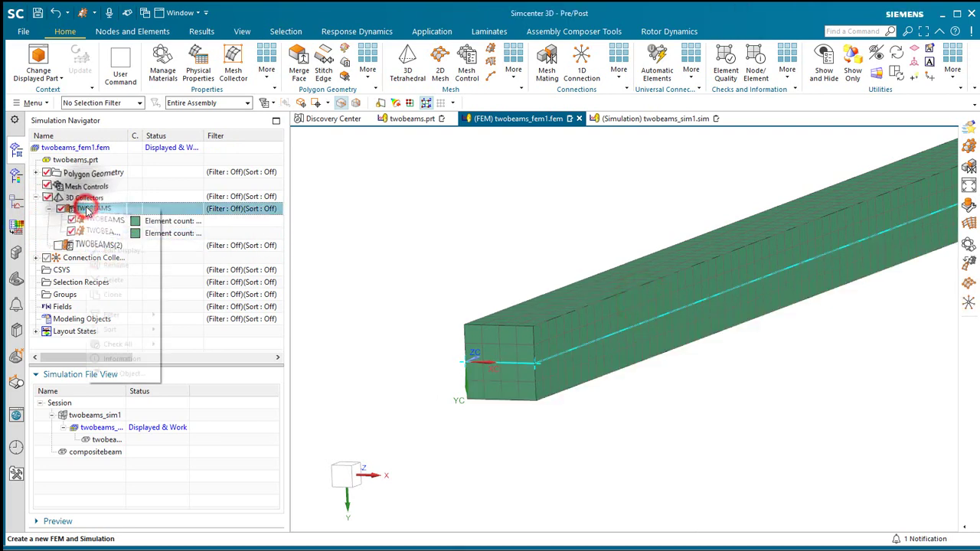
left_click(111, 236)
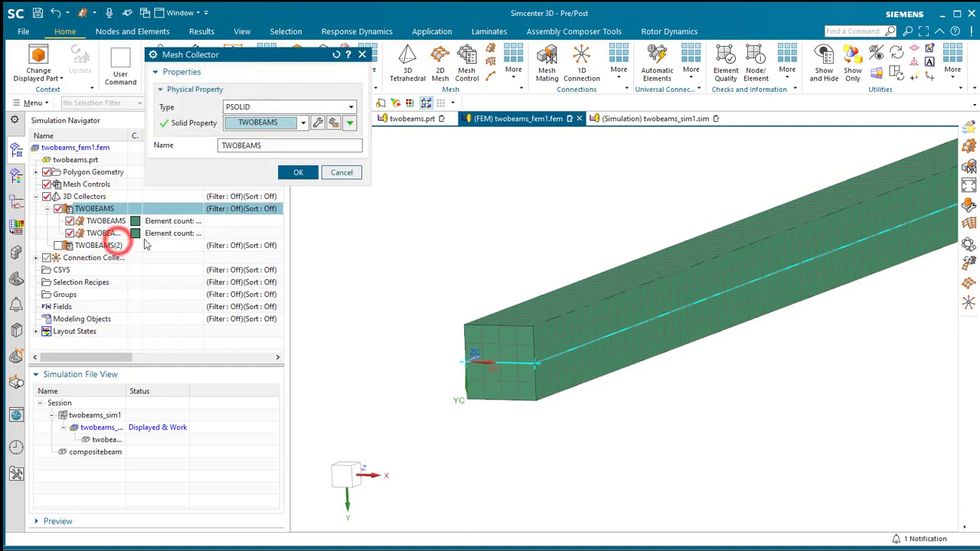
double_click(272, 145)
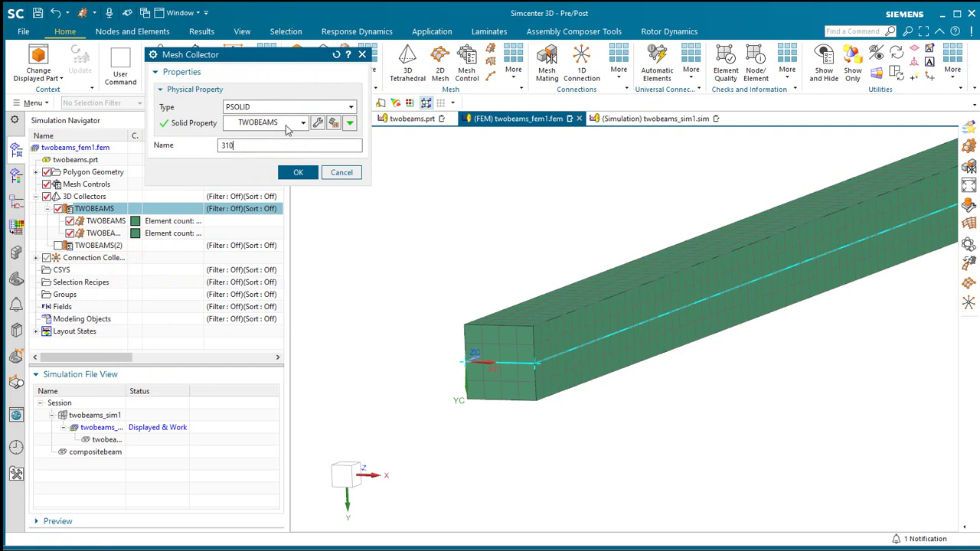
left_click(317, 124)
left_click(311, 147)
left_click(280, 198)
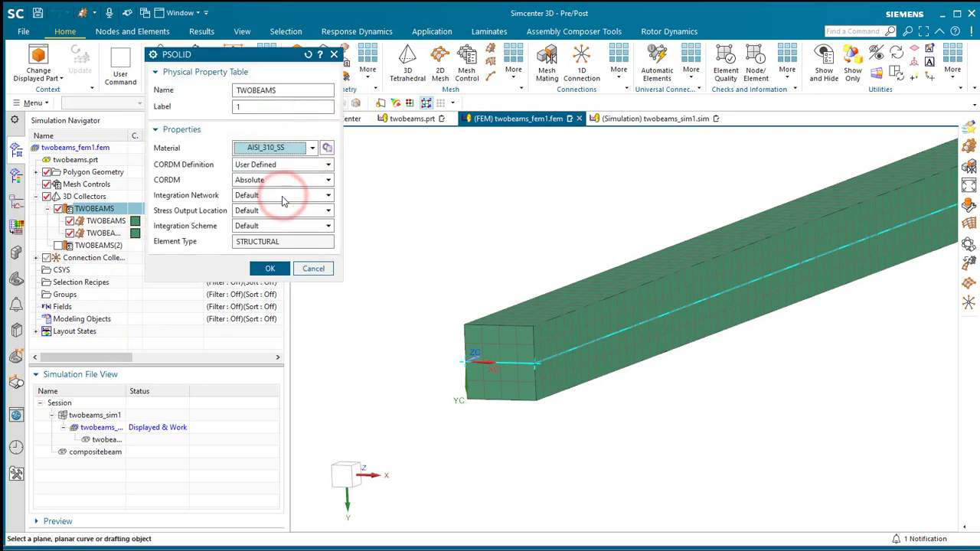
left_click(270, 271)
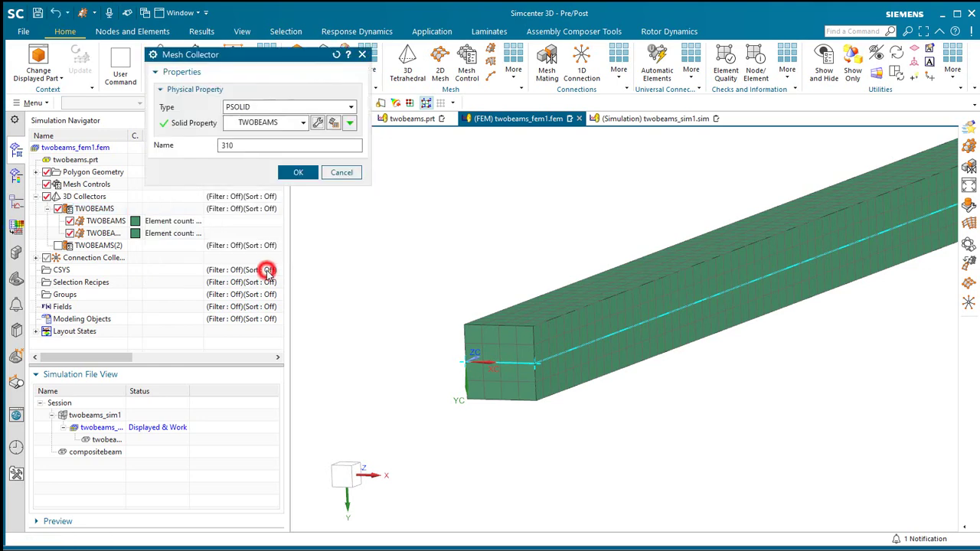
left_click(291, 171)
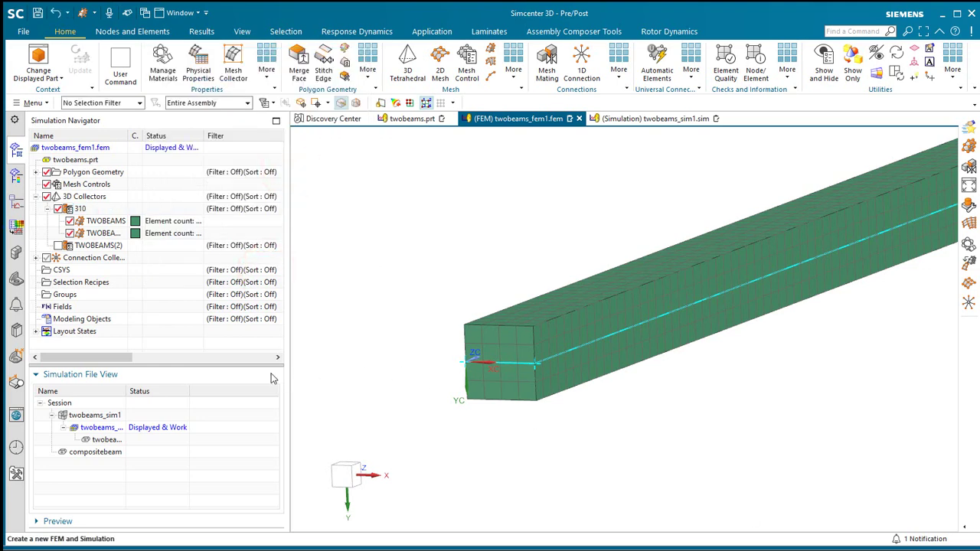
Make twobeams_sim1 the work part and fix translation on the two near-end faces
double_click(111, 415)
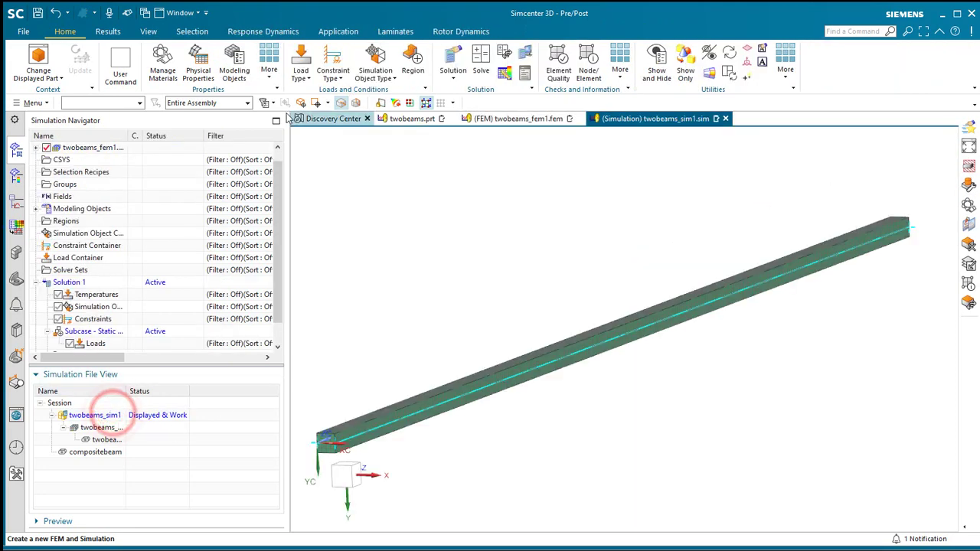
left_click(334, 69)
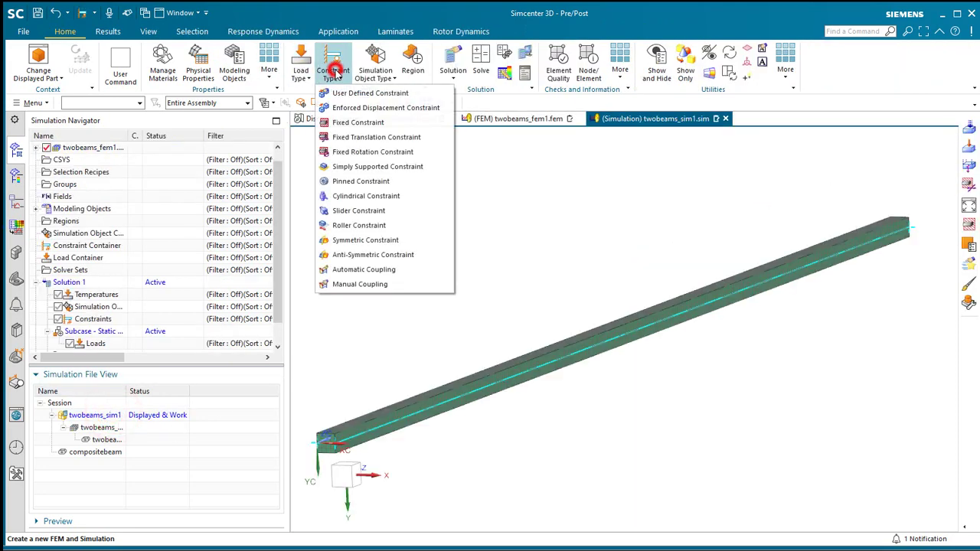
left_click(367, 137)
scroll(310, 454, "up", 5)
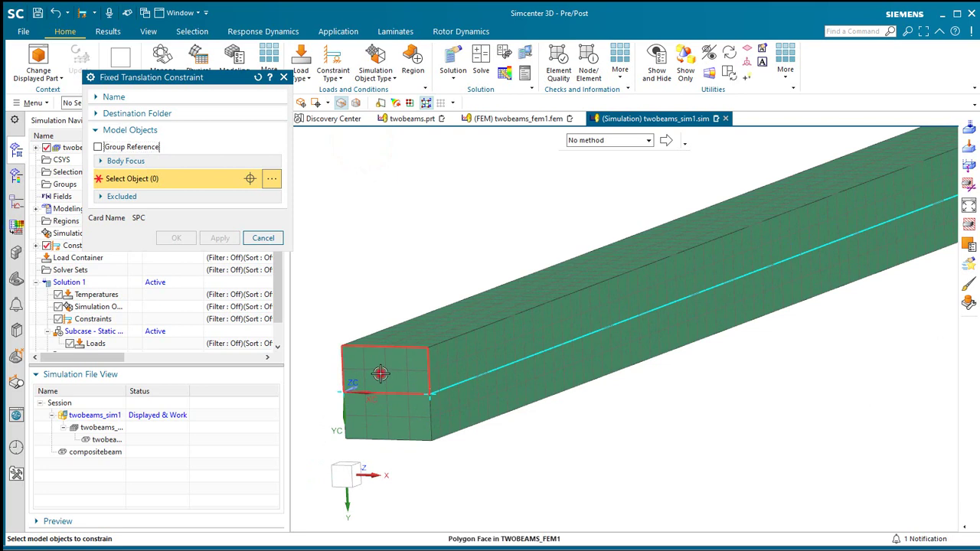
left_click(380, 373)
left_click(386, 412)
scroll(385, 412, "down", 6)
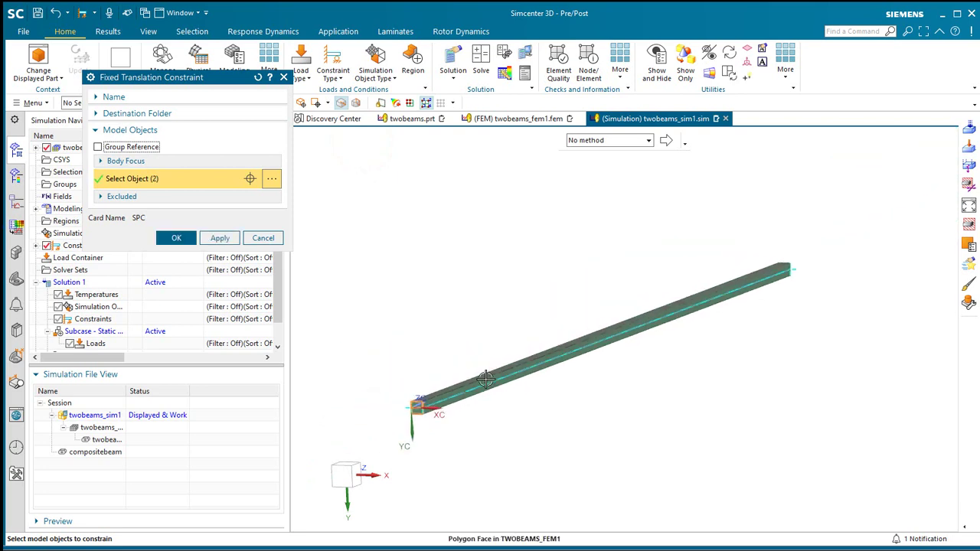
Add the two far-end faces to the Fixed Translation Constraint and confirm it
middle_click_drag(680, 344, 803, 342)
scroll(800, 344, "up", 5)
left_click(758, 346)
left_click(789, 407)
left_click(176, 238)
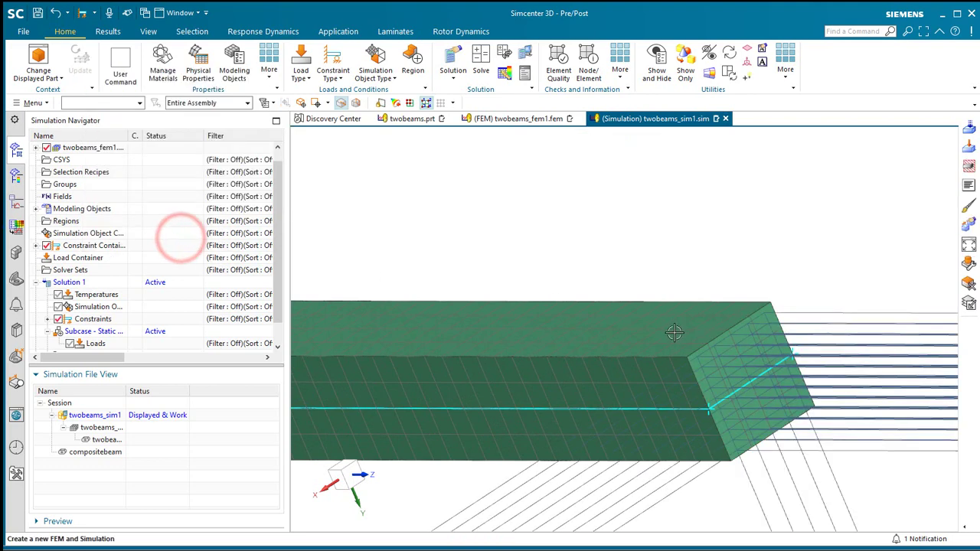
scroll(674, 332, "down", 3)
middle_click_drag(675, 332, 708, 320)
scroll(709, 320, "down", 5)
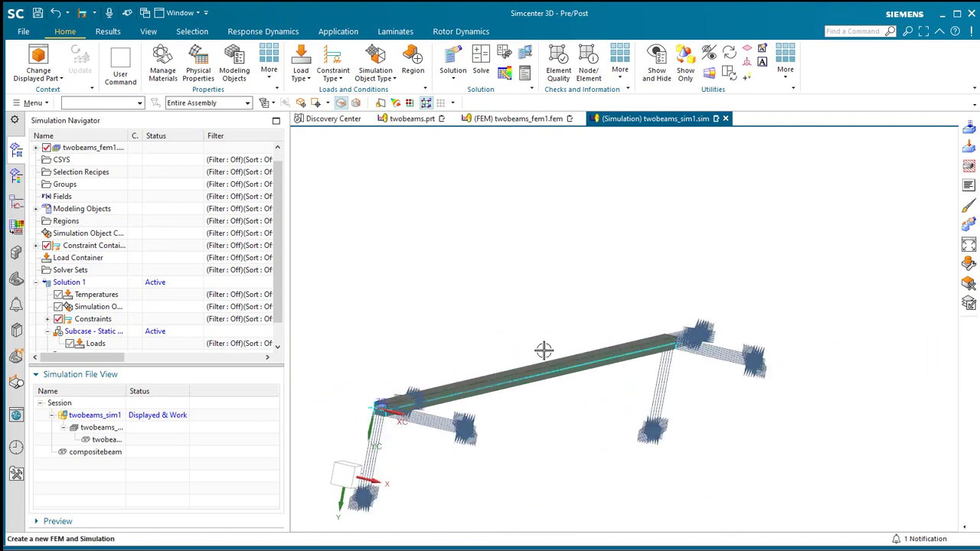
Apply a 111 lbf force along YC to the beam's top face
left_click(299, 71)
left_click(308, 123)
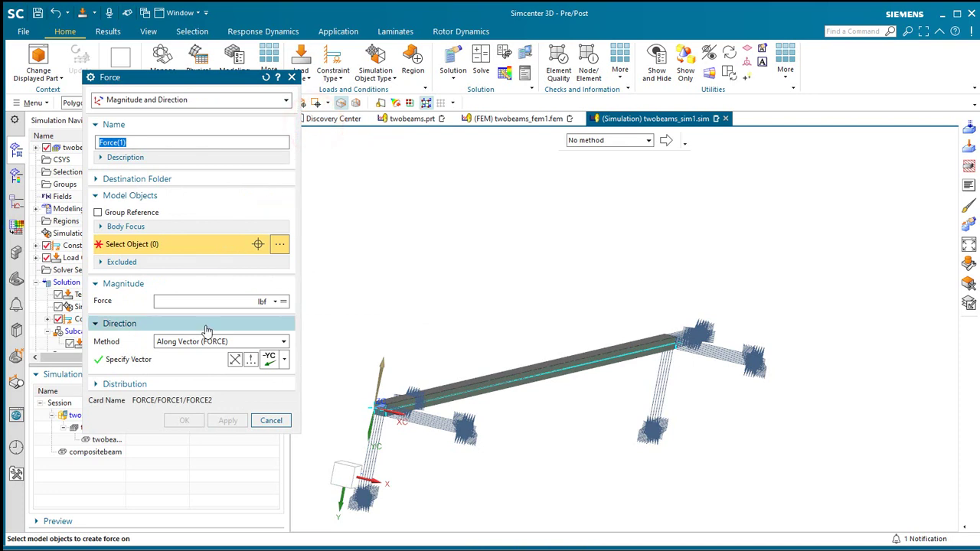
left_click(174, 382)
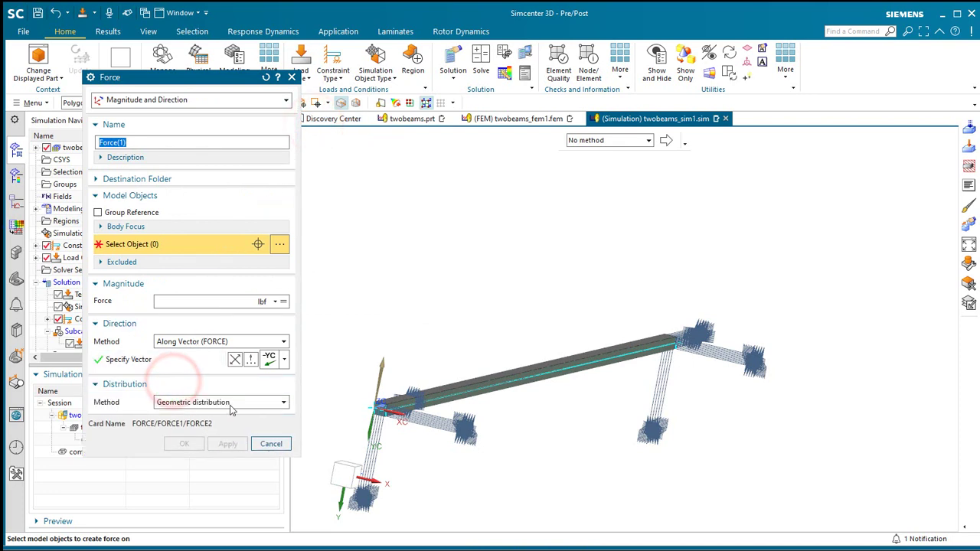
type("111")
scroll(409, 353, "up", 5)
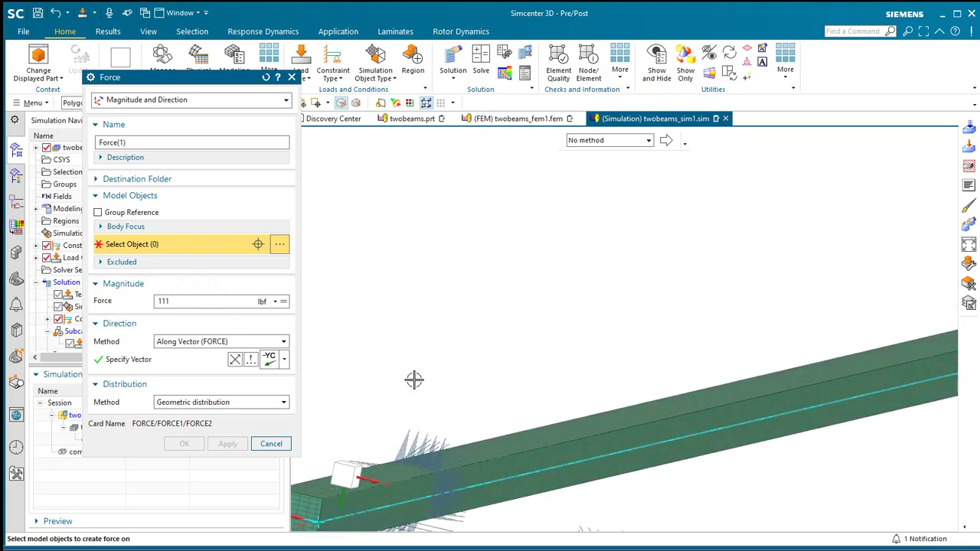
left_click(501, 443)
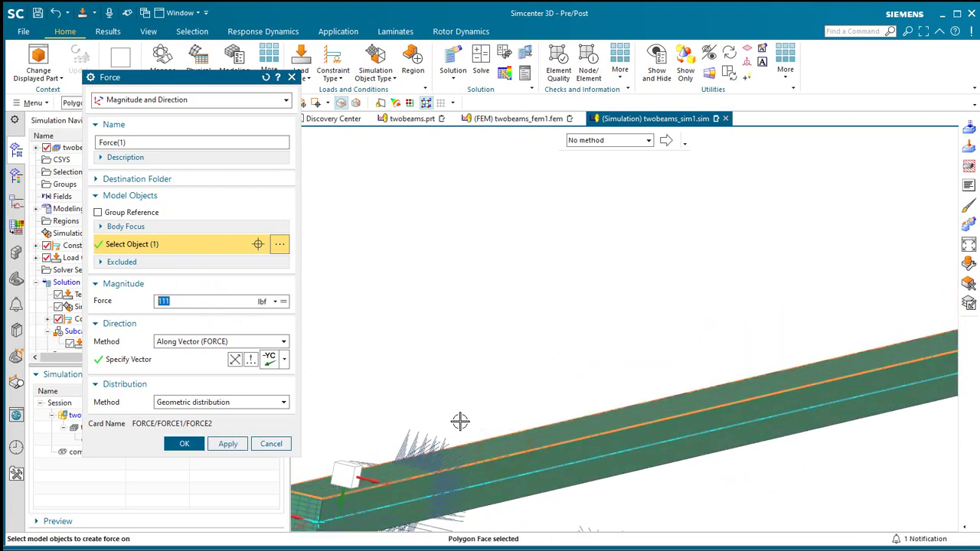
left_click(284, 362)
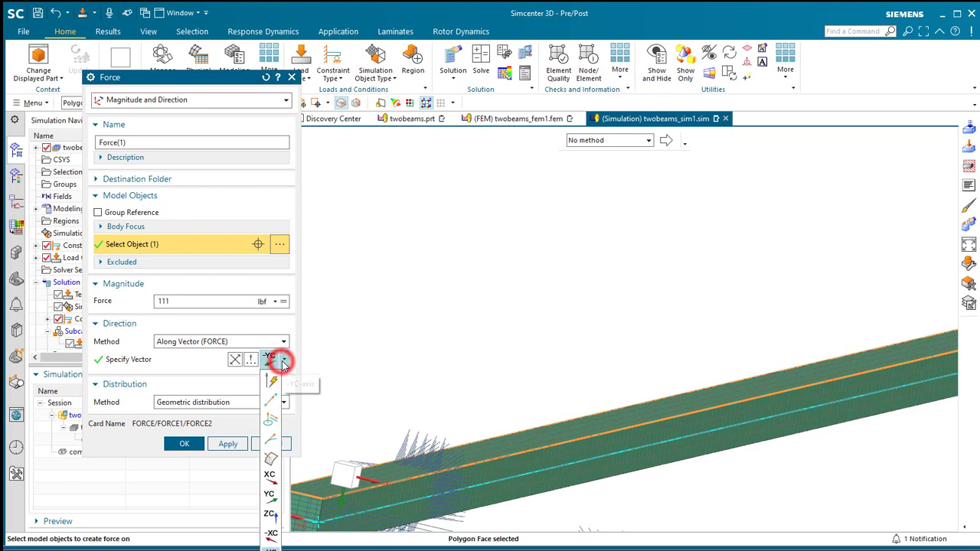
left_click(261, 499)
scroll(474, 293, "down", 5)
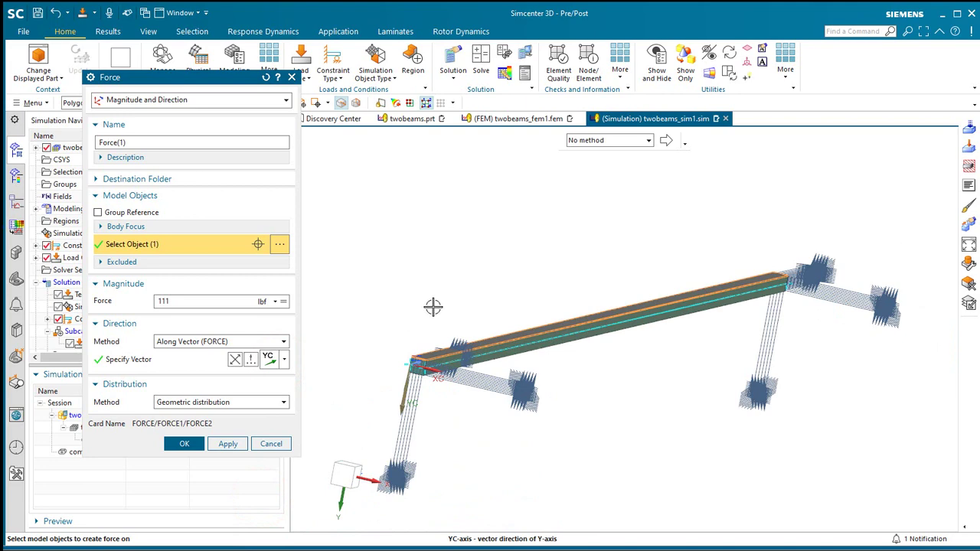
left_click(174, 444)
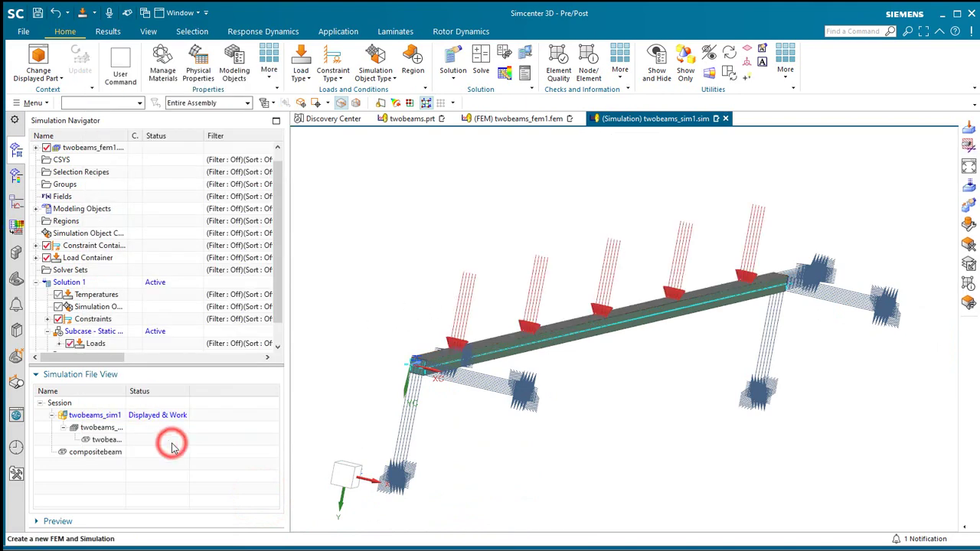
Solve Solution 1 with Simcenter Nastran and close the solver and job monitor windows
right_click(75, 285)
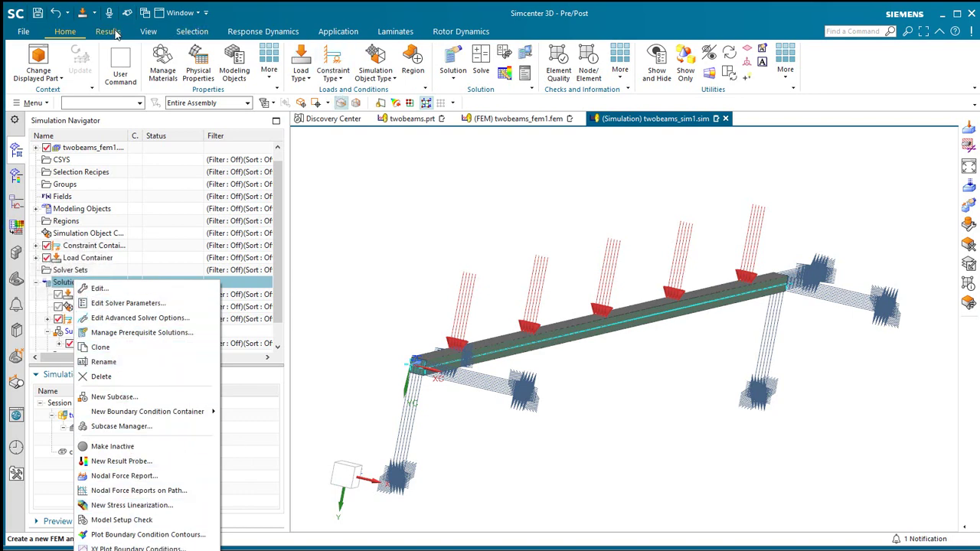
left_click(481, 62)
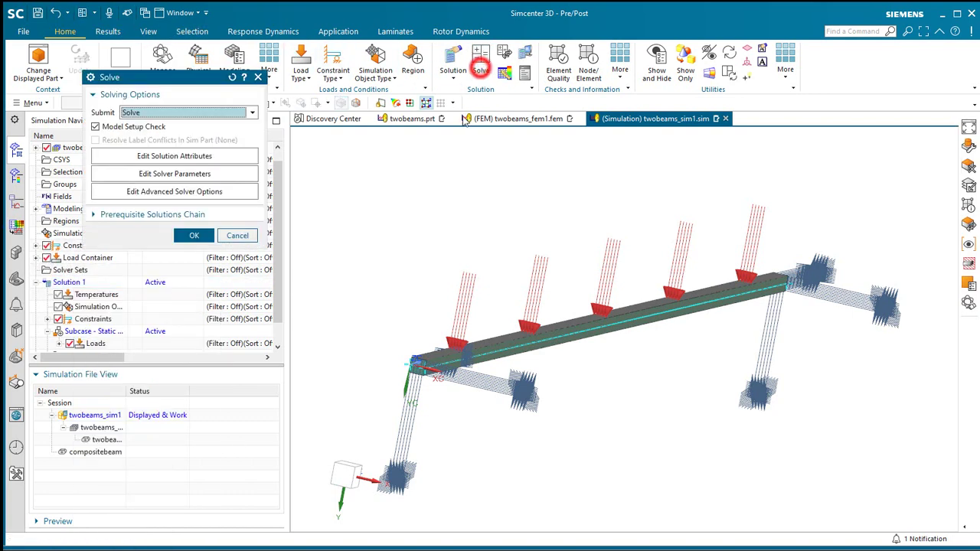
left_click(183, 236)
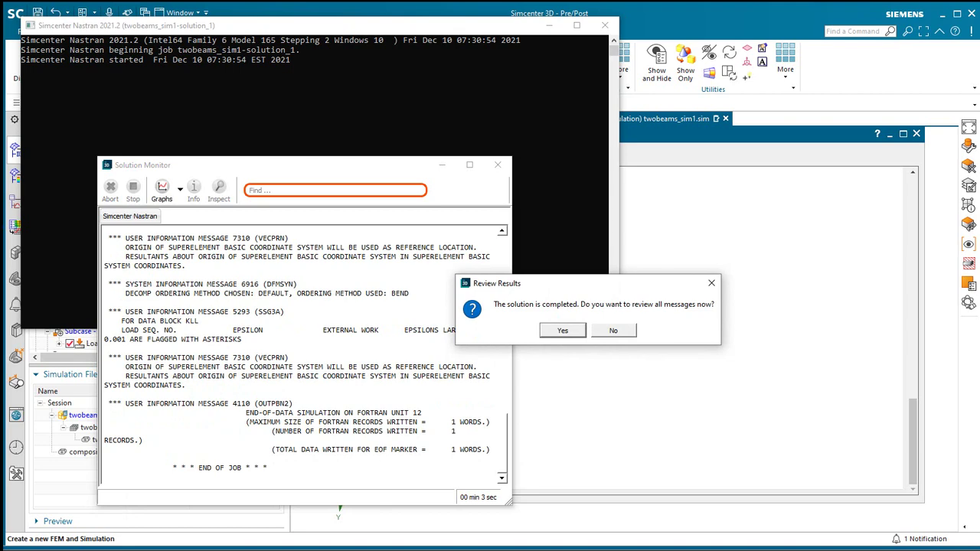
left_click(613, 331)
left_click(915, 134)
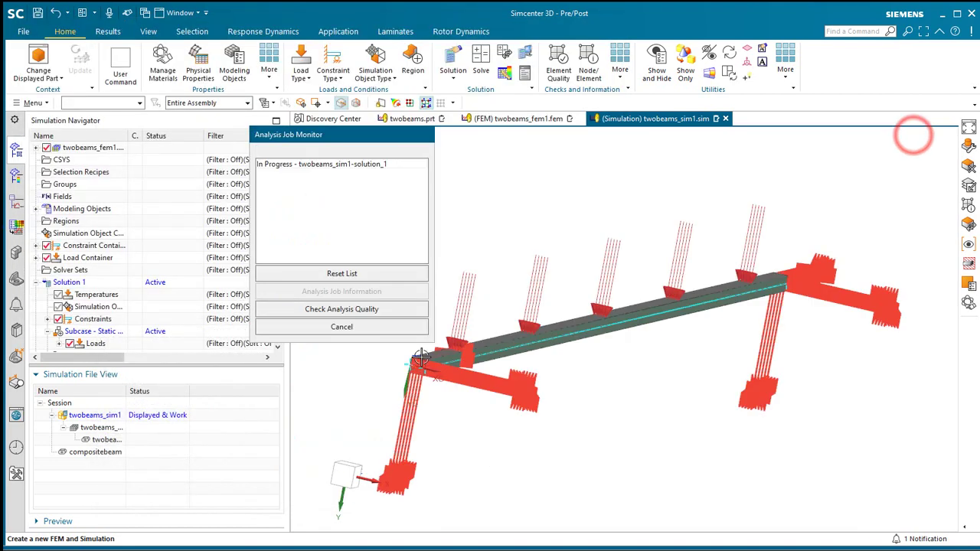
left_click(404, 327)
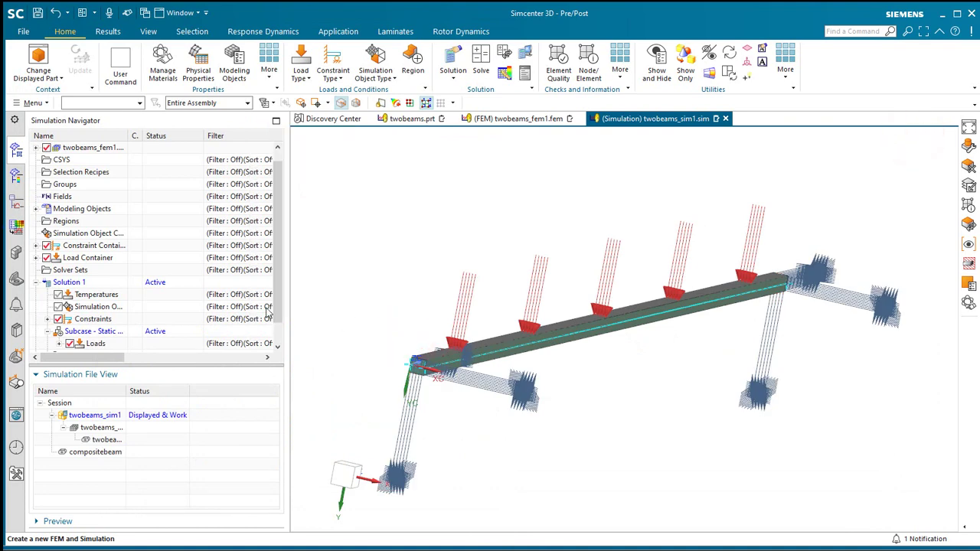
scroll(71, 321, "down", 1)
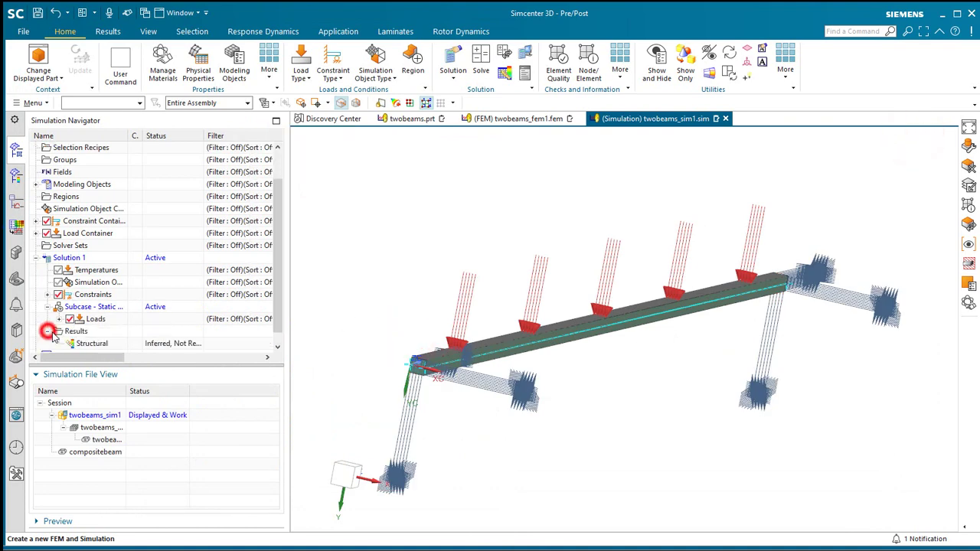
Plot the Displacement - Nodal contour from Solution 1's Structural results, peaking at 0.0231 in
double_click(83, 344)
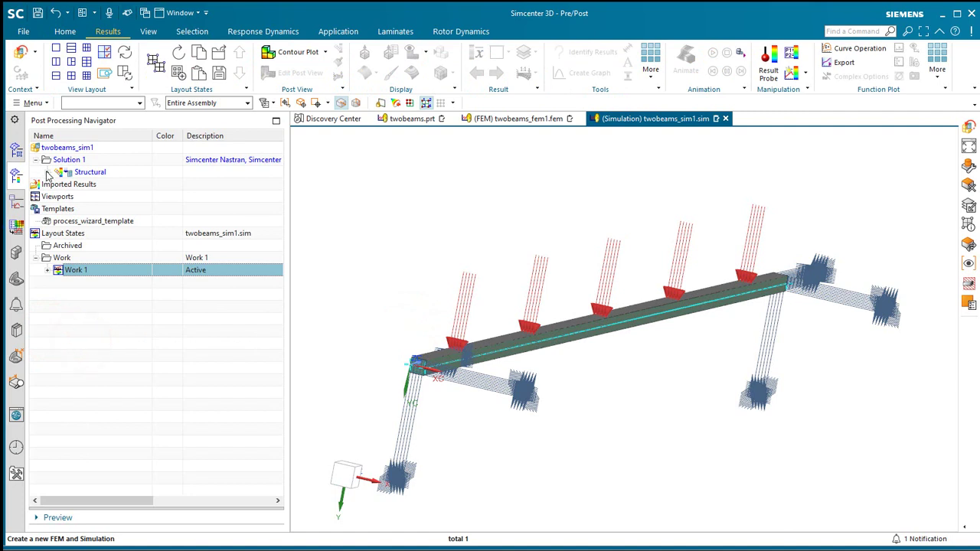
left_click(47, 172)
double_click(100, 183)
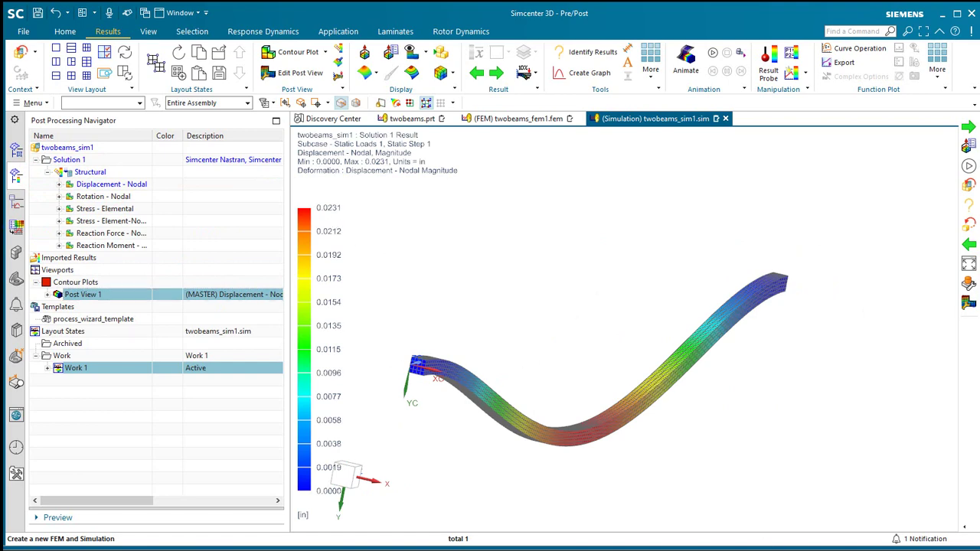
key("alt+Tab")
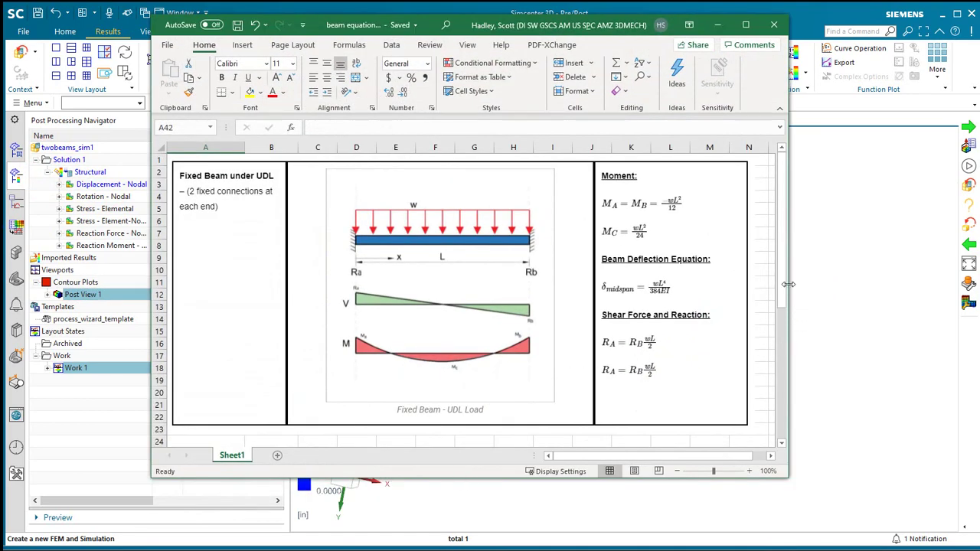
left_click_drag(782, 266, 786, 410)
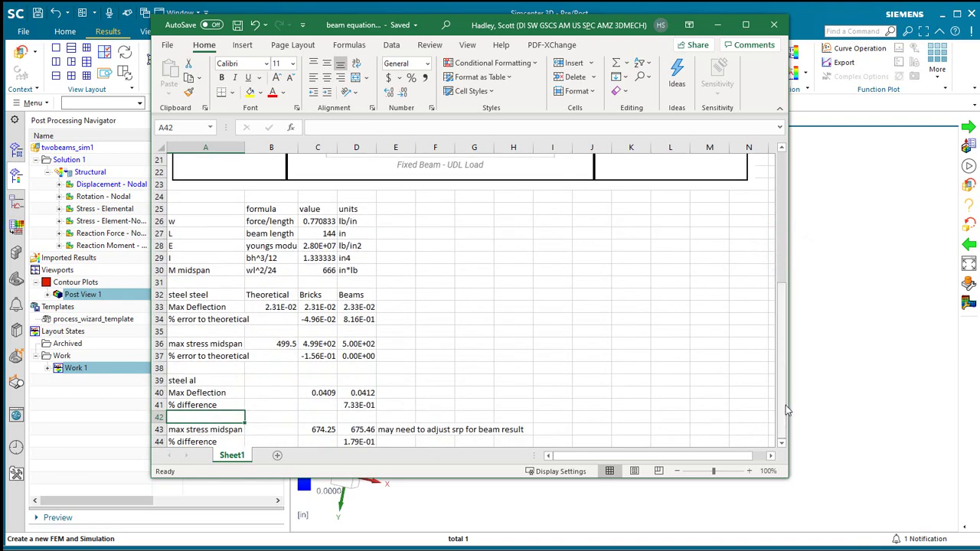
left_click(319, 307)
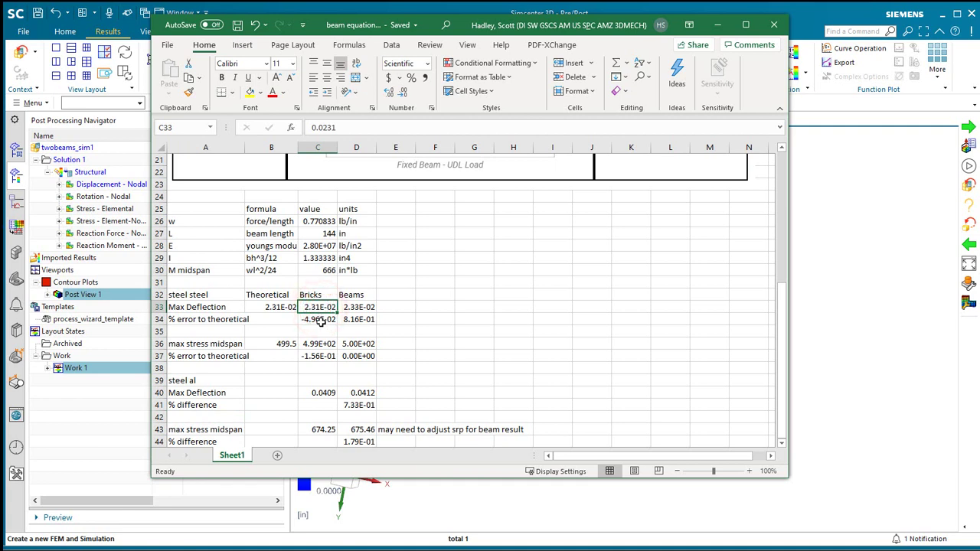
left_click(320, 320)
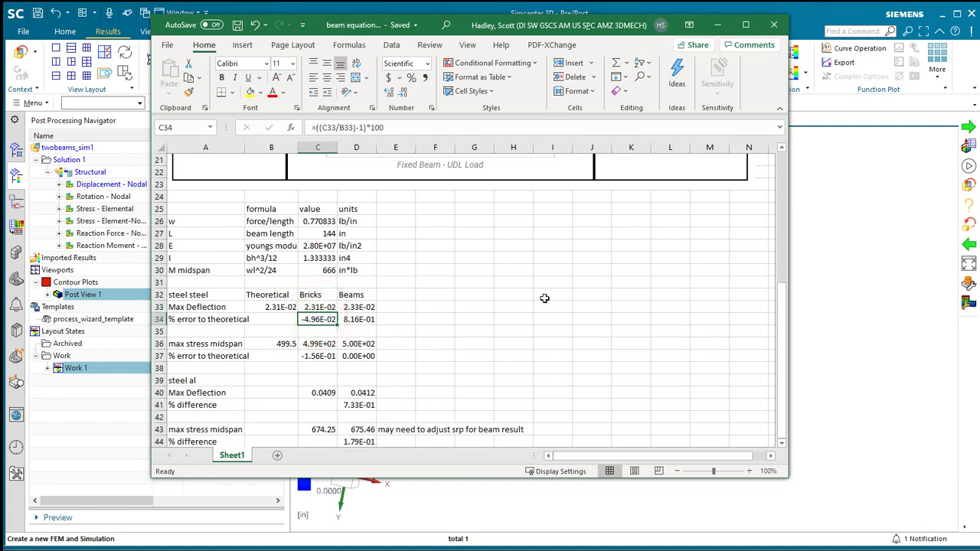
left_click(718, 25)
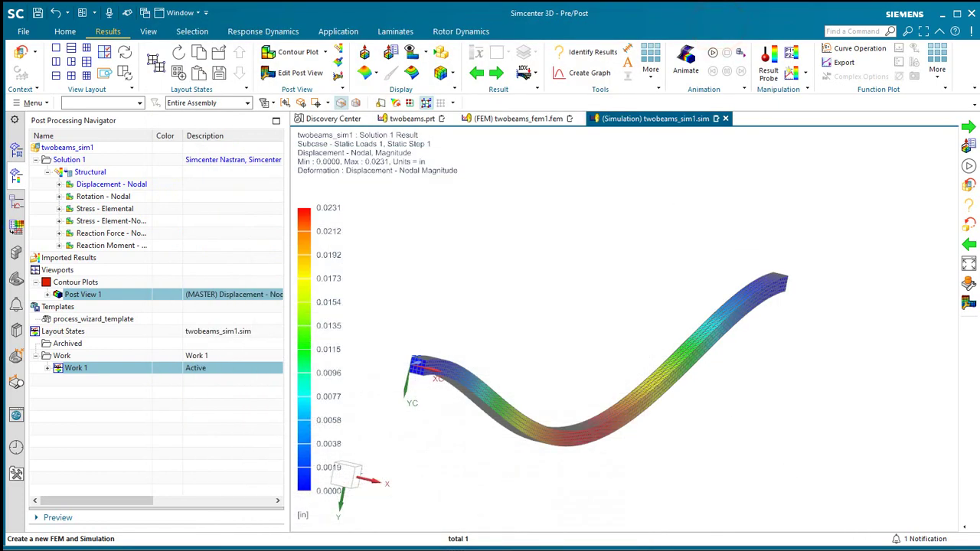
Plot Stress - Element-Nodal and group the midspan nodes picked with a Box(All) selection
double_click(123, 220)
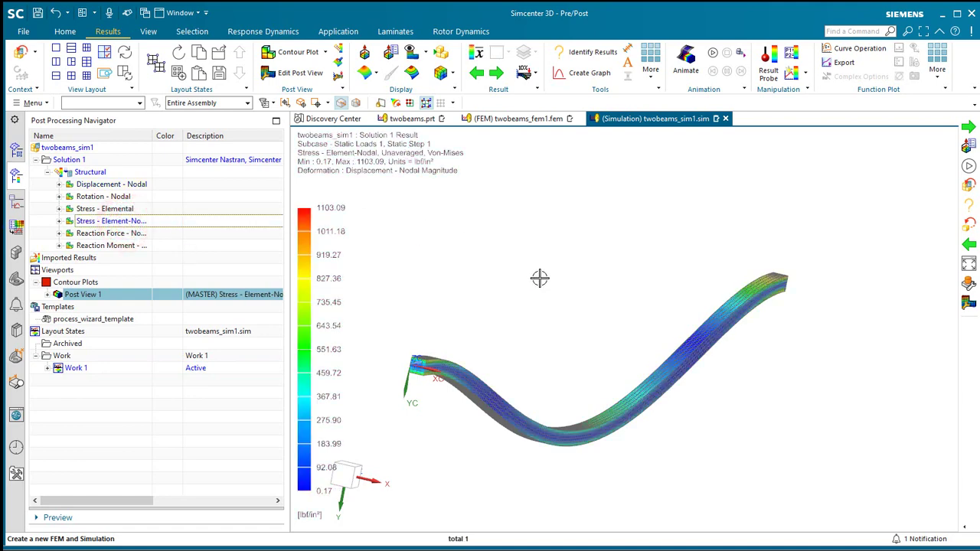
mouse_move(538, 278)
middle_mouse_down()
mouse_move(518, 278)
mouse_move(527, 284)
mouse_move(513, 232)
mouse_move(513, 276)
mouse_move(679, 280)
middle_mouse_up()
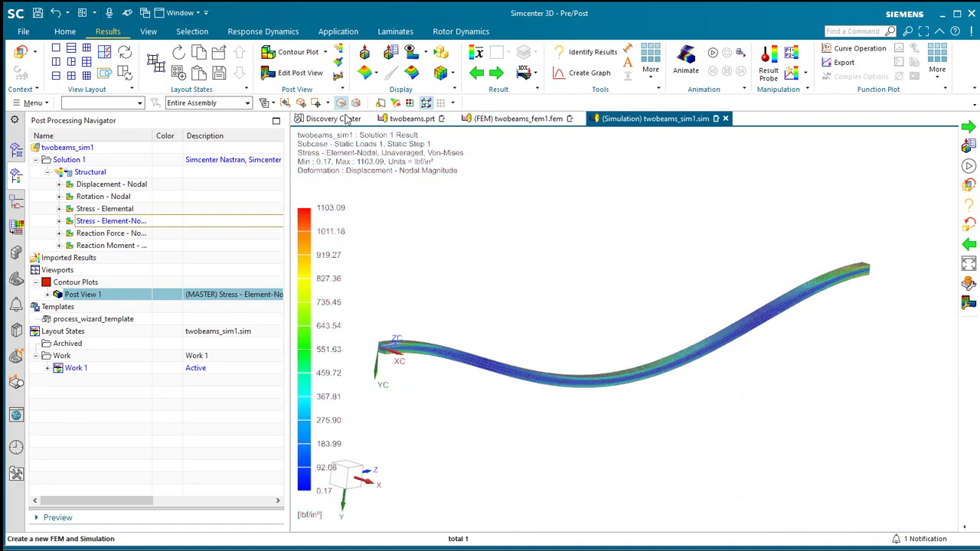
left_click(564, 52)
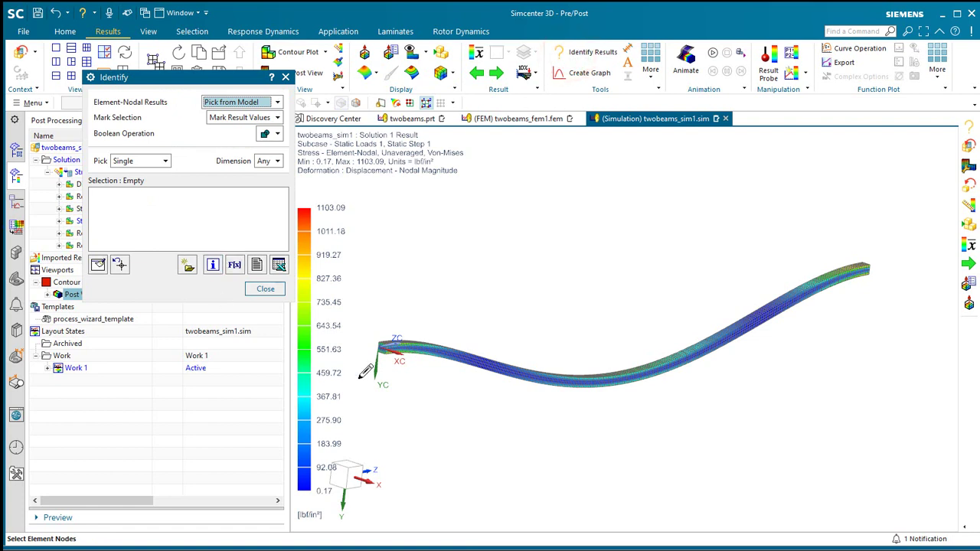
left_click(163, 161)
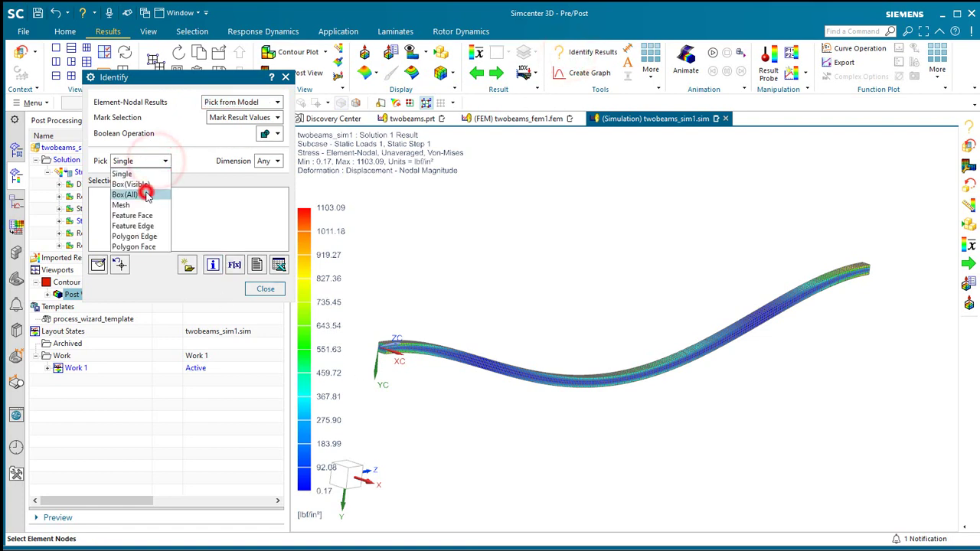
left_click(142, 192)
left_click_drag(497, 421, 764, 288)
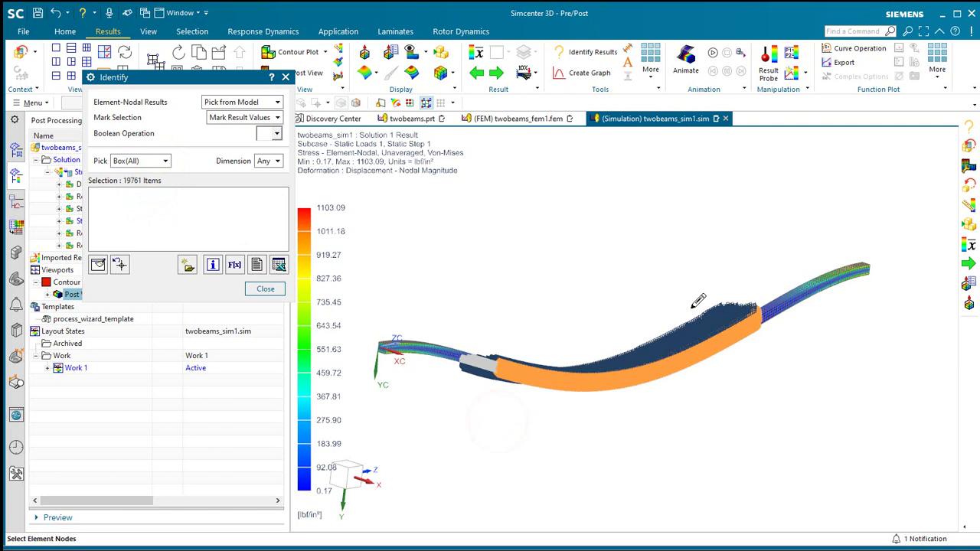
left_click(188, 266)
left_click(261, 288)
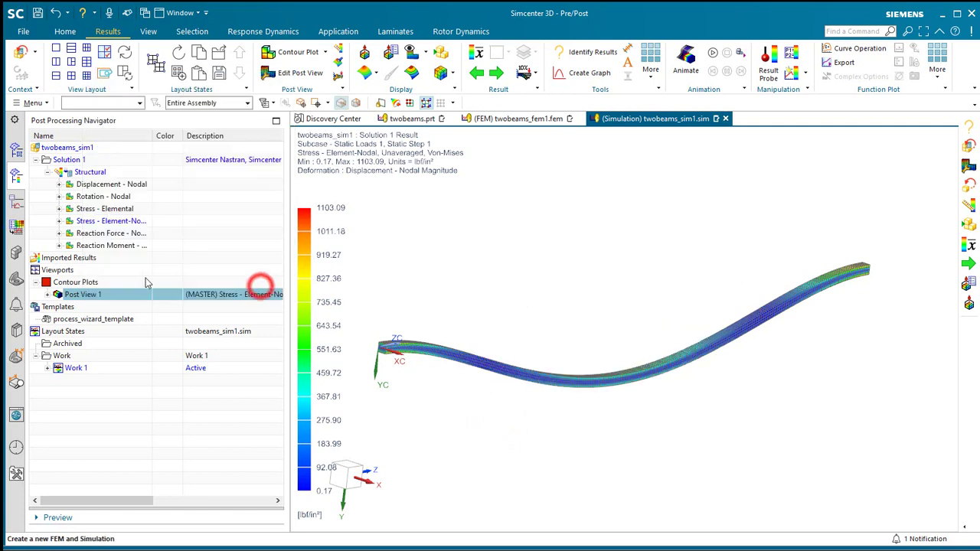
Show only PostGroup1 with min/max annotations (498.72 and 0.17), then switch to Excel
left_click(47, 294)
left_click(59, 330)
right_click(91, 345)
left_click(117, 350)
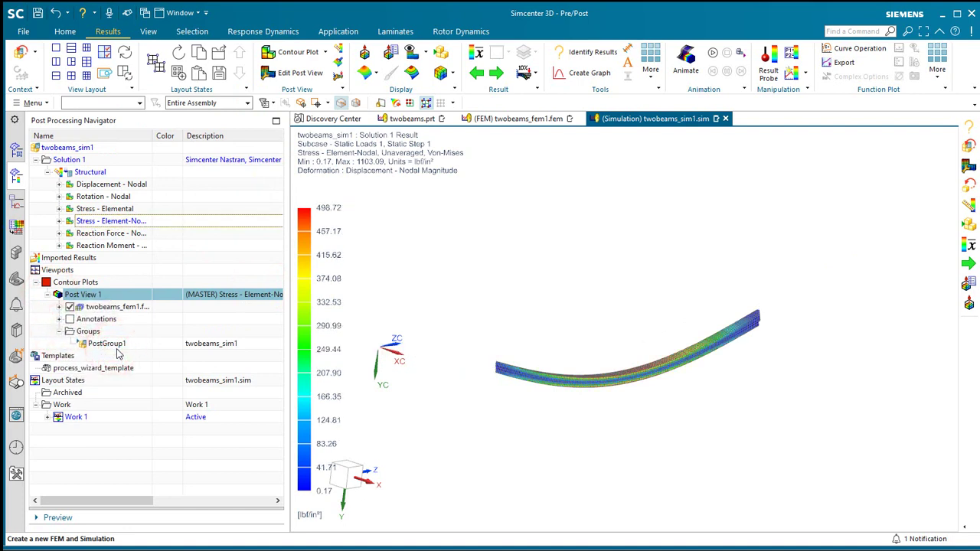
left_click(70, 319)
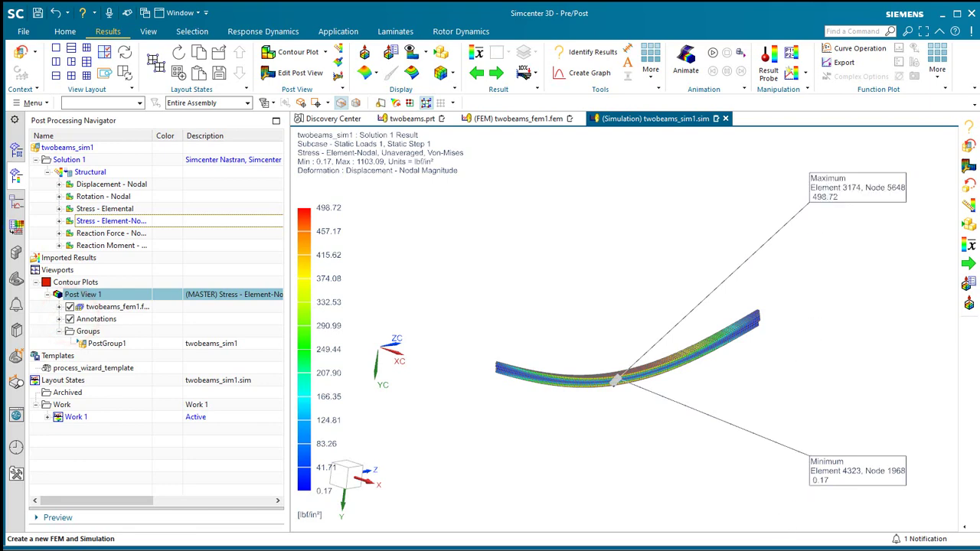
key("alt+Tab")
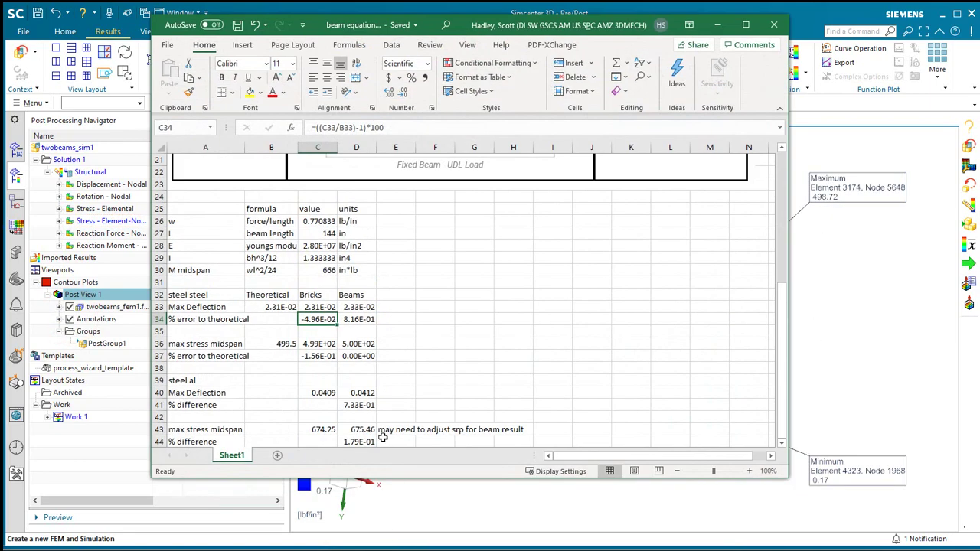
Review brick stress C36, theoretical formula B36 and percent error C37, then minimize Excel
left_click(318, 346)
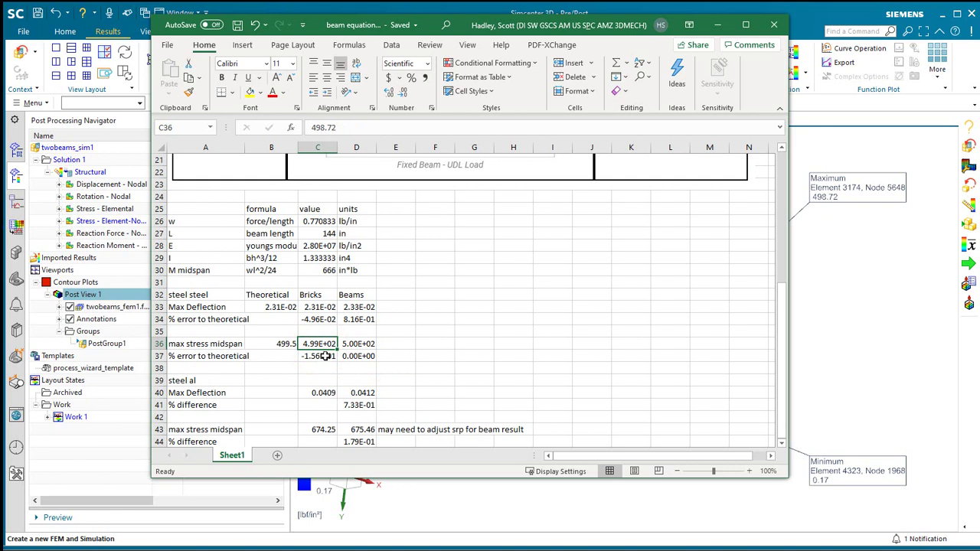
left_click(285, 345)
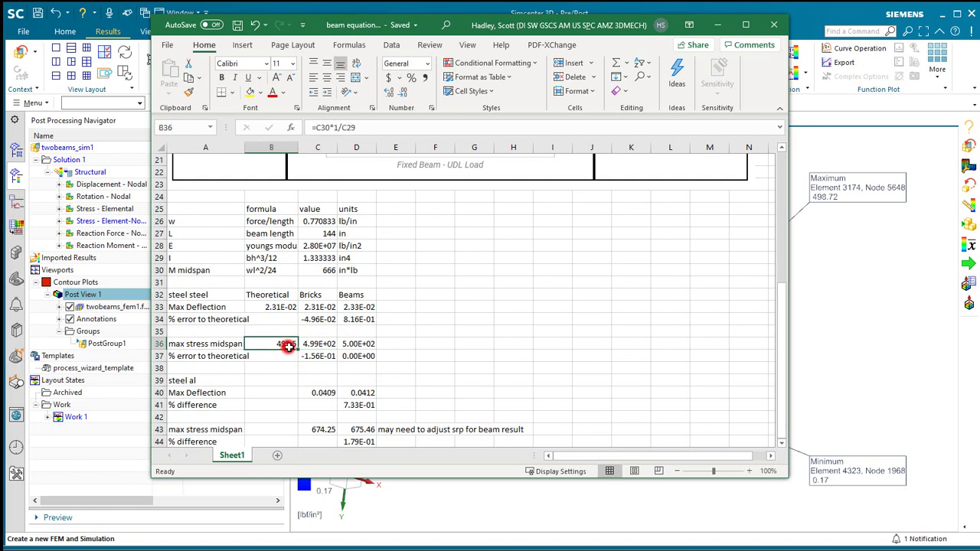
left_click(321, 360)
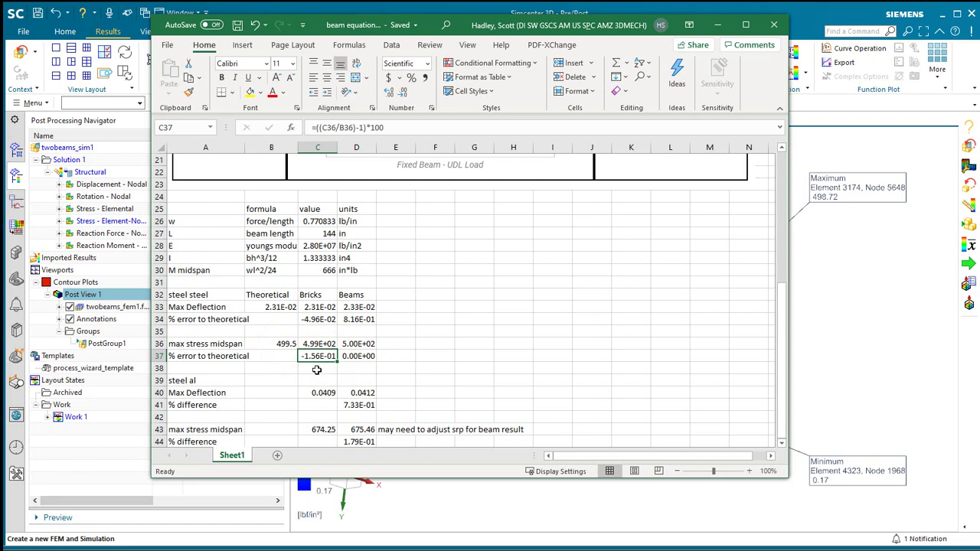
left_click(717, 27)
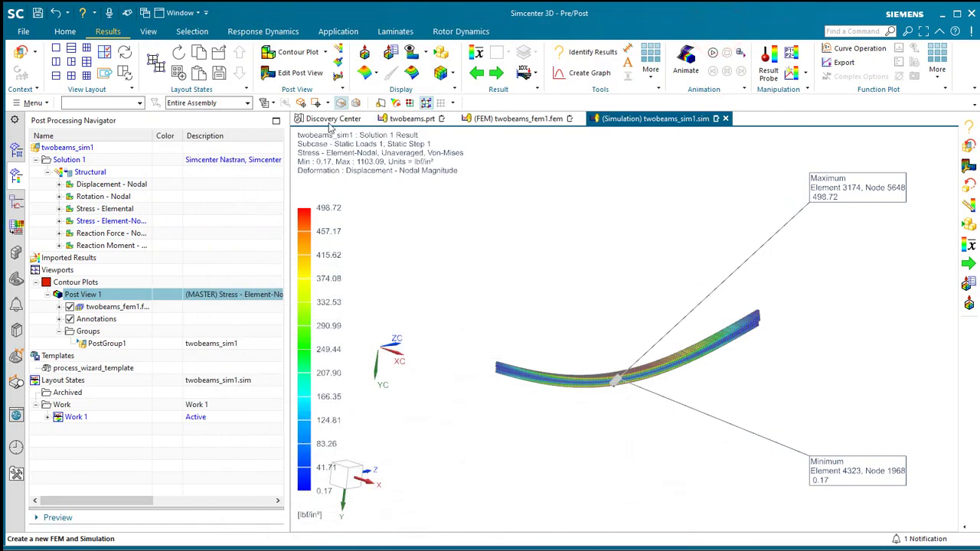
Save the solved simulation files and display the twobeams geometry part
left_click(37, 13)
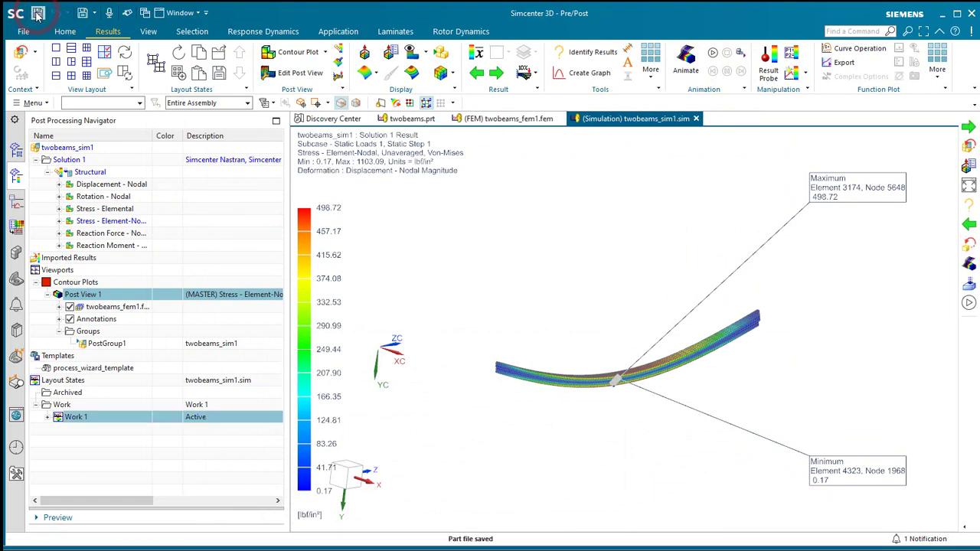
left_click(17, 153)
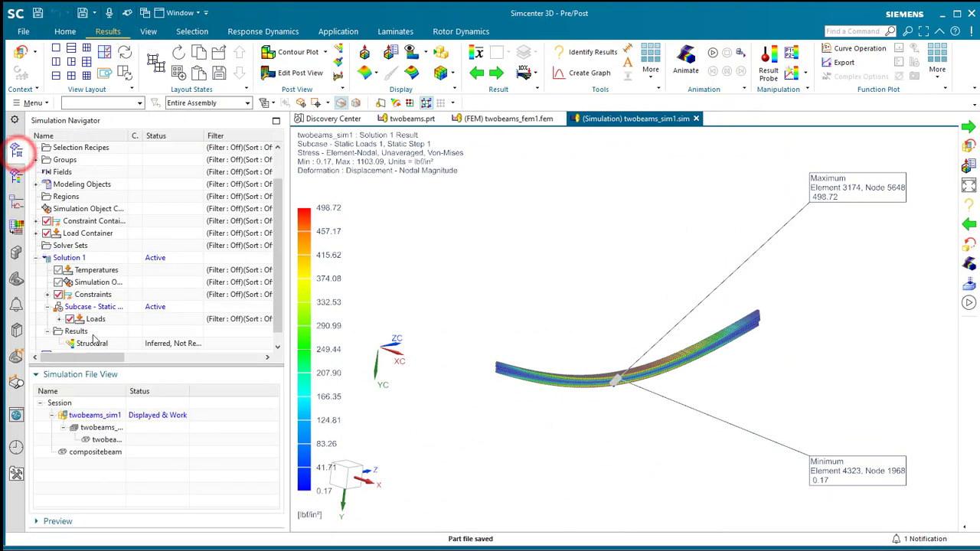
double_click(103, 442)
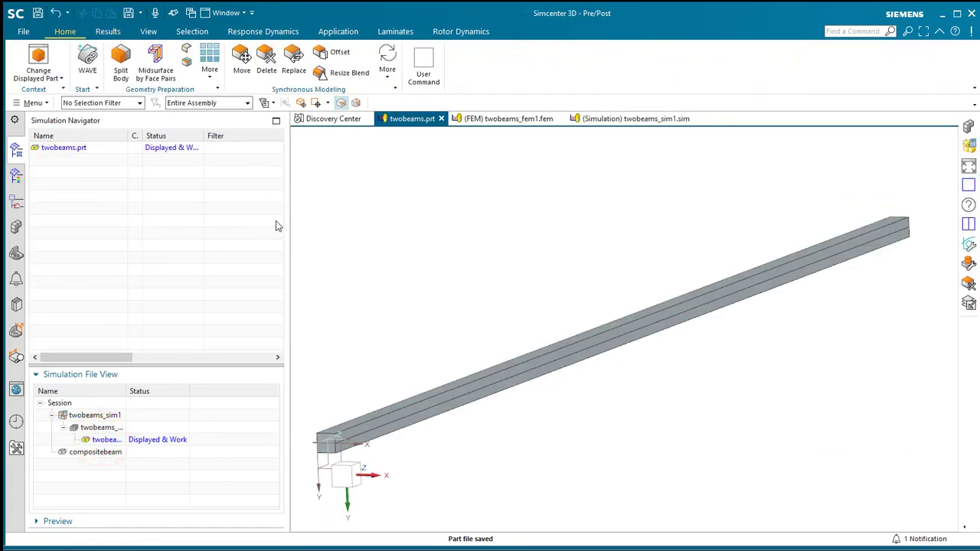
Create twobeams_fem2 and twobeams_sim2 with a SOL 101 solution, then display the fem2 FEM
right_click(71, 151)
left_click(115, 193)
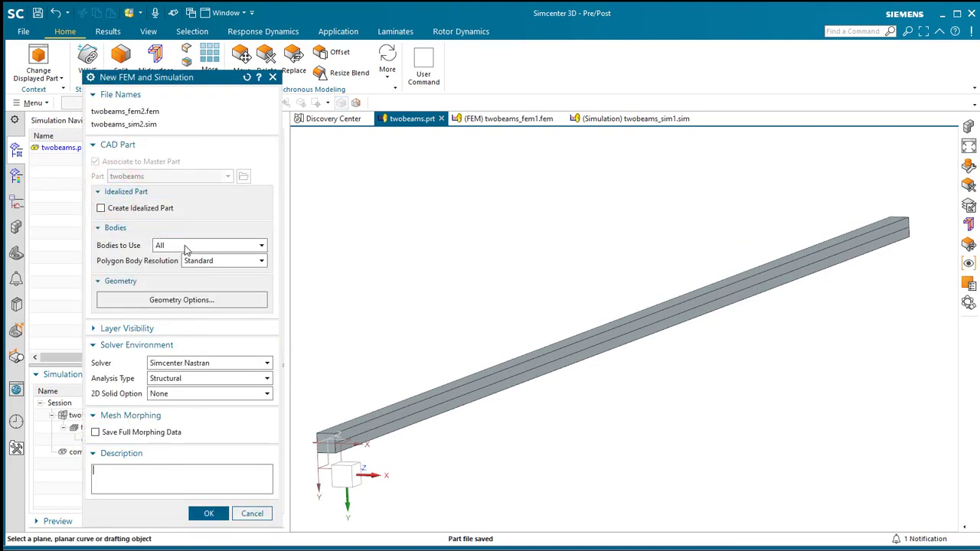
middle_click(239, 417)
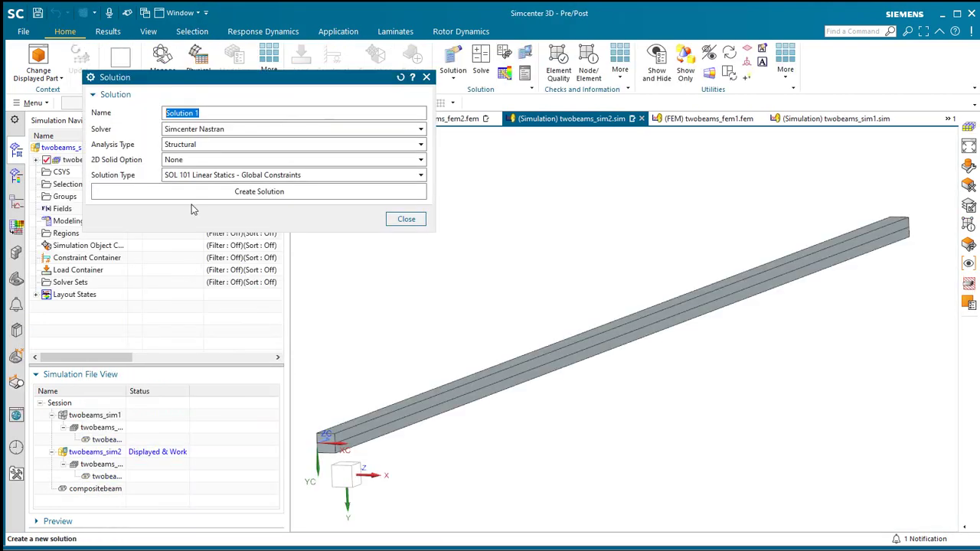
left_click(192, 194)
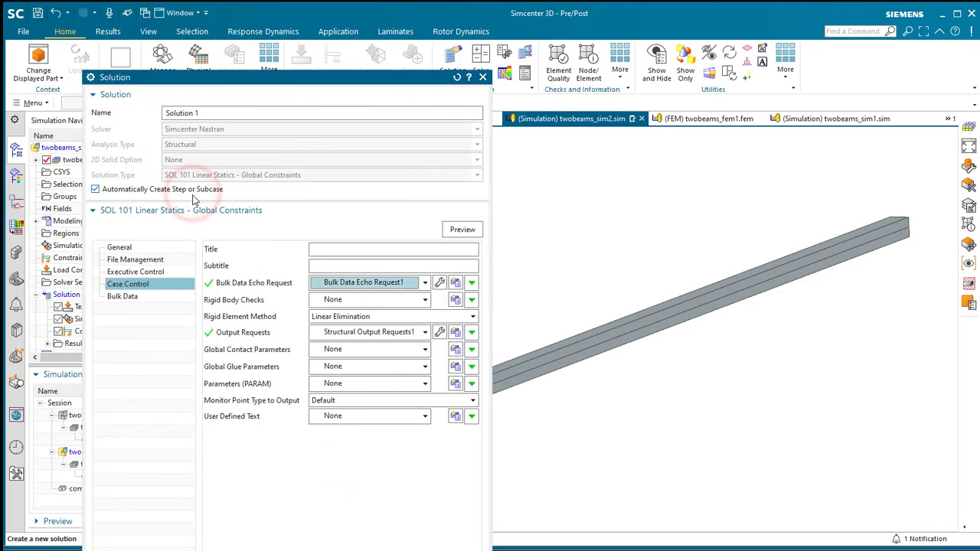
middle_click(205, 264)
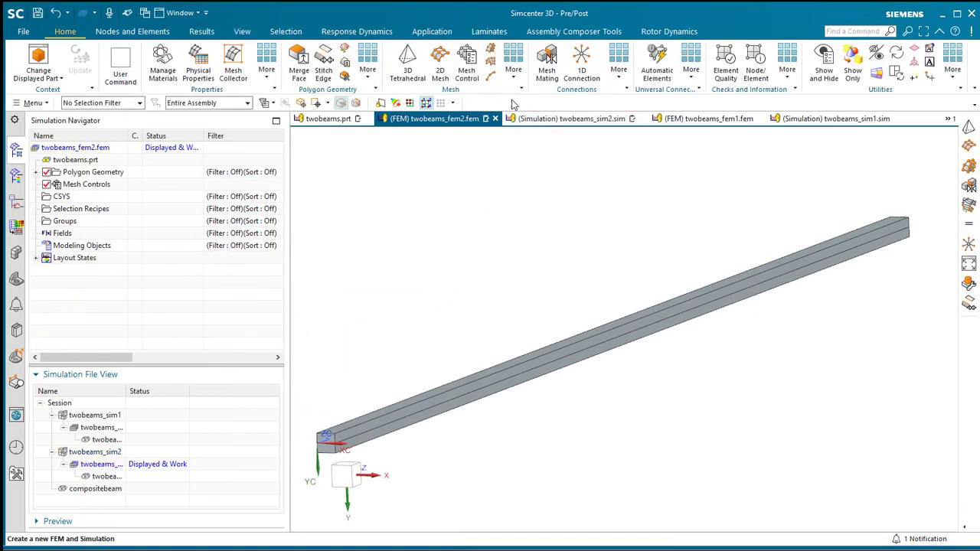
Mesh the beam edge with 0.25 in CBEAM elements, creating 1d_mesh(1) under 1D Collectors
left_click(491, 79)
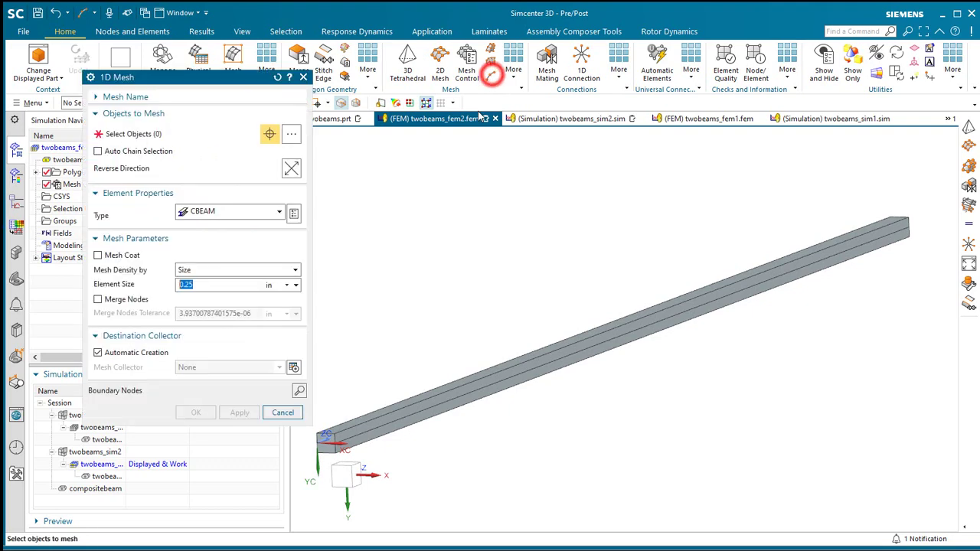
left_click(365, 443)
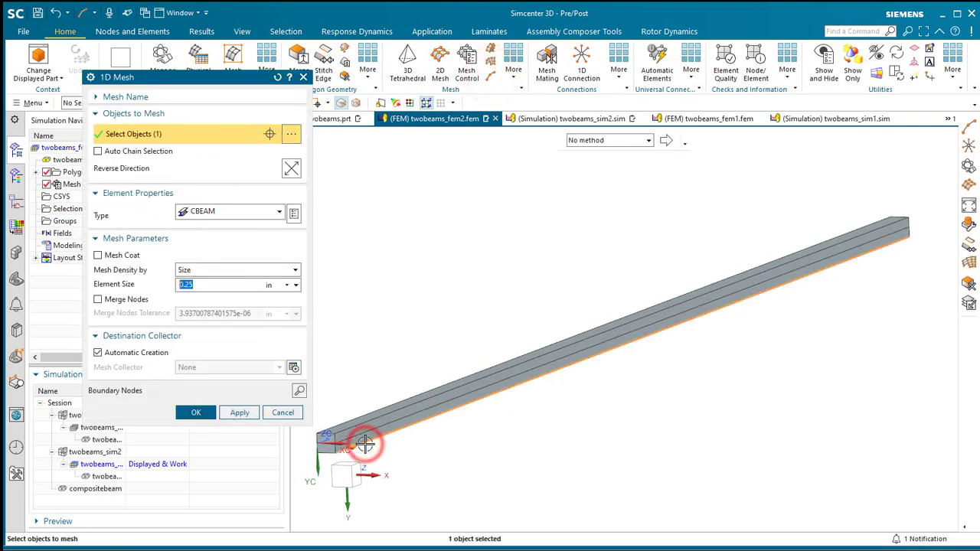
left_click(239, 218)
left_click(239, 219)
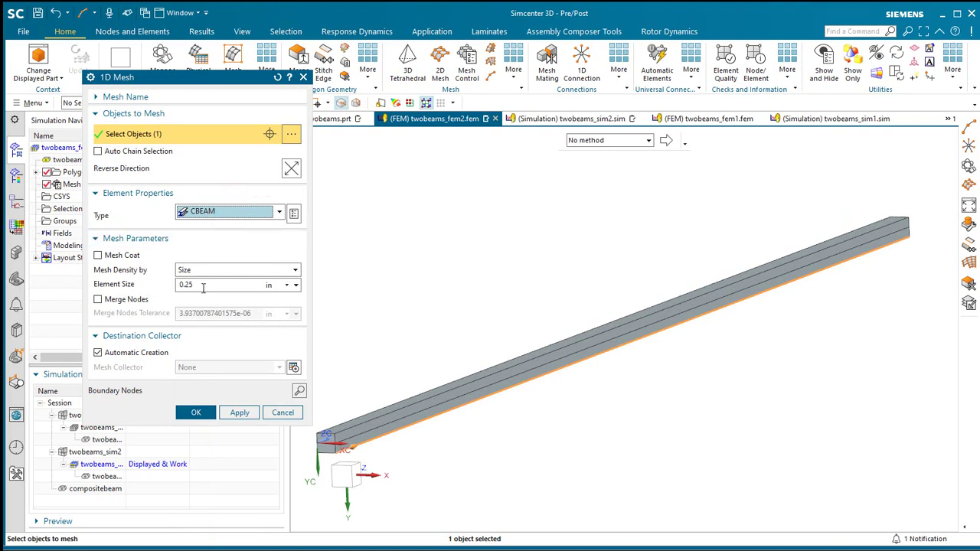
left_click(196, 412)
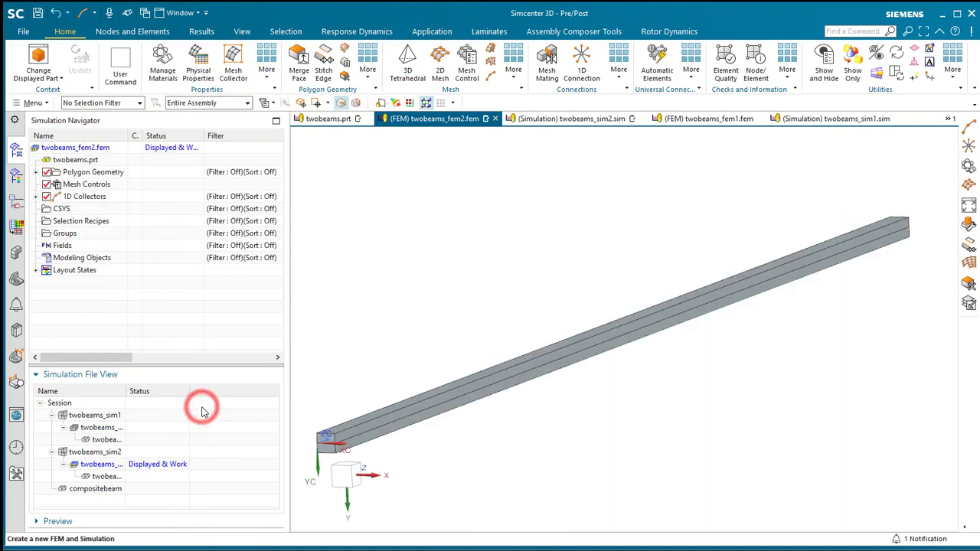
left_click(35, 197)
Edit the Beam Collector and rename it 310
left_click(47, 208)
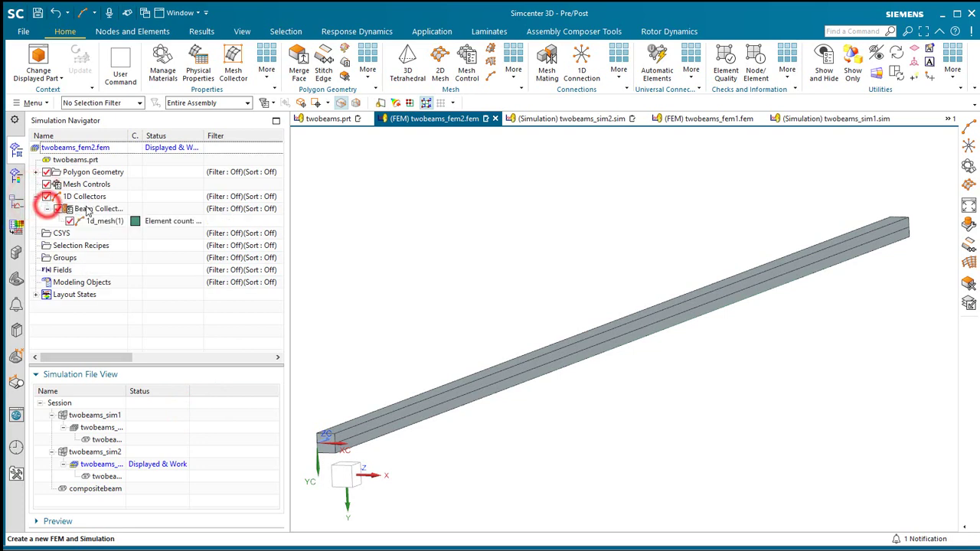
right_click(87, 211)
left_click(109, 174)
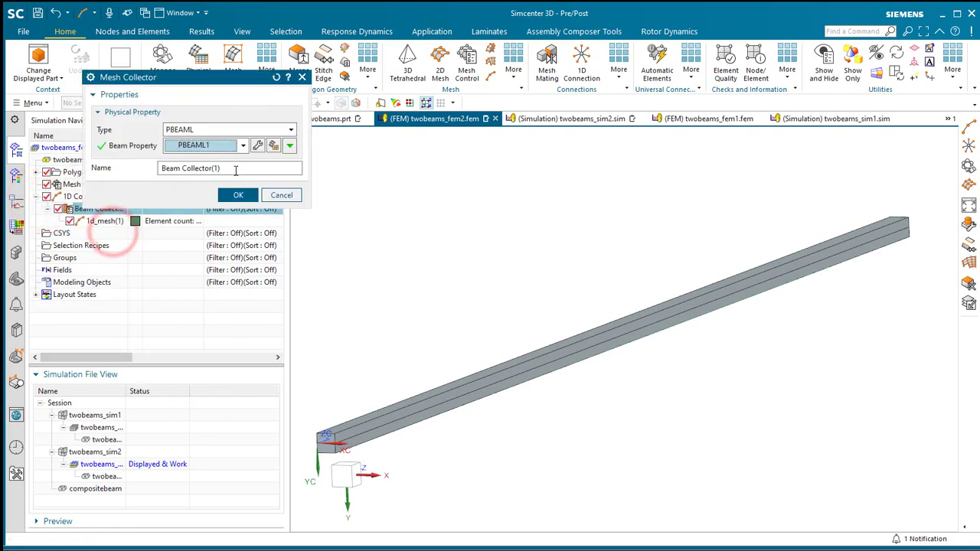
triple_click(236, 167)
type("310")
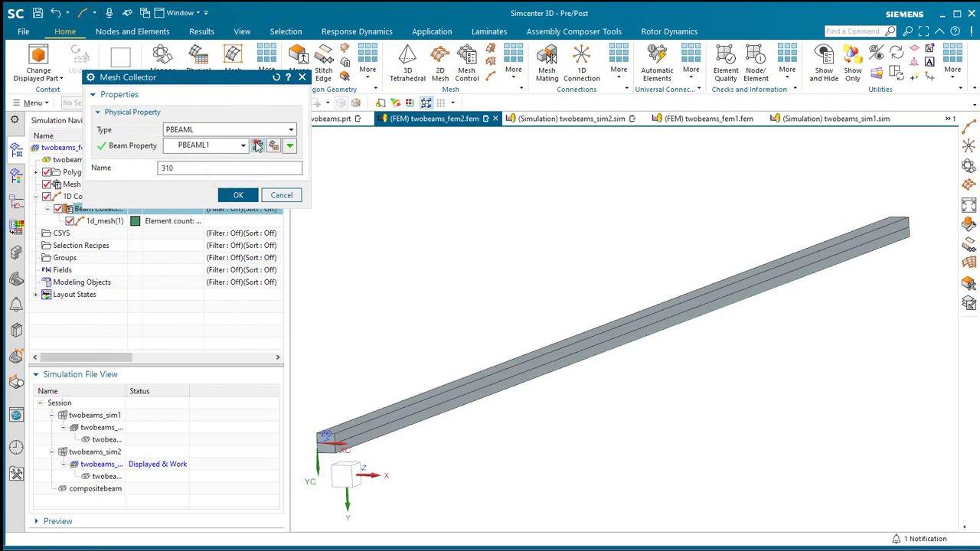
Set the PBEAML1 property material to AISI_310_SS
left_click(258, 146)
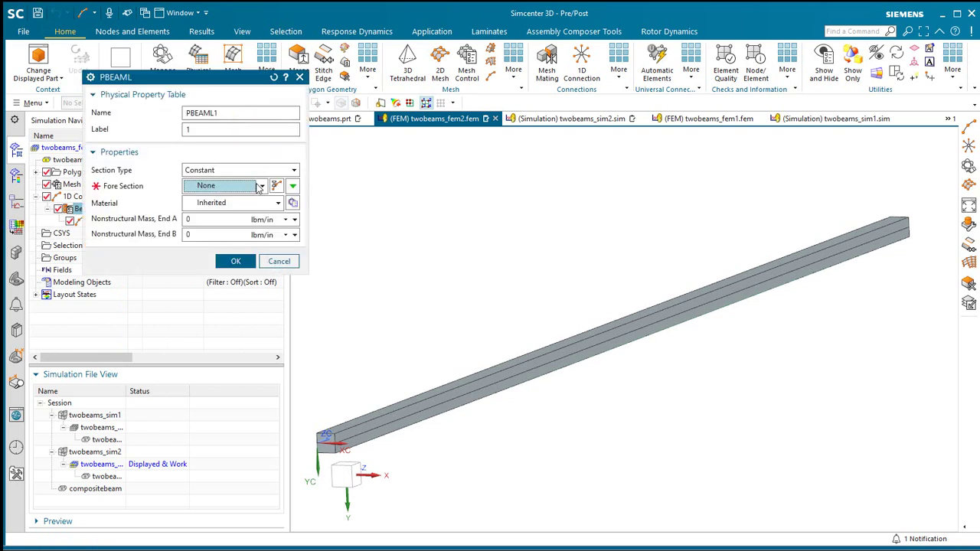
left_click(262, 203)
left_click(234, 255)
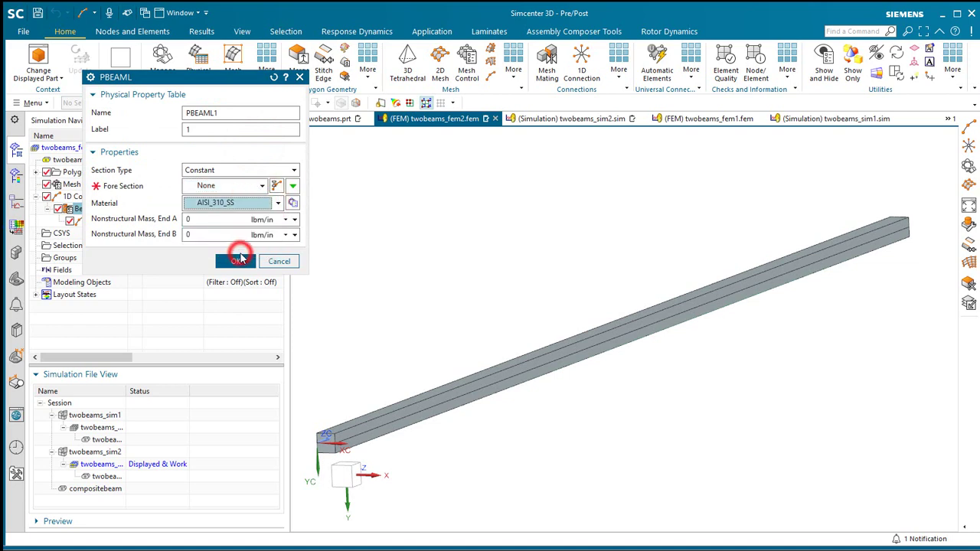
Create a new BAR cross section with DIM1 and DIM2 both set to 2
left_click(276, 186)
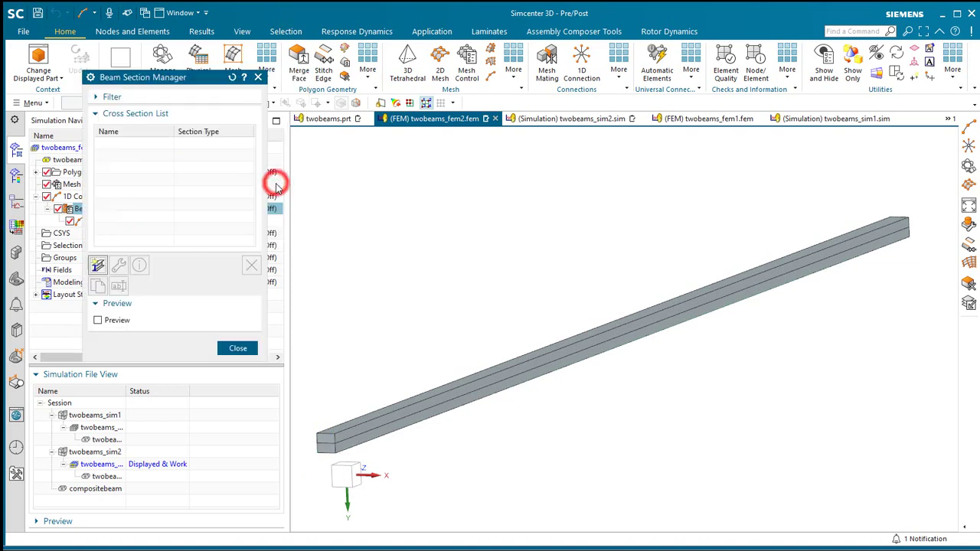
left_click(100, 264)
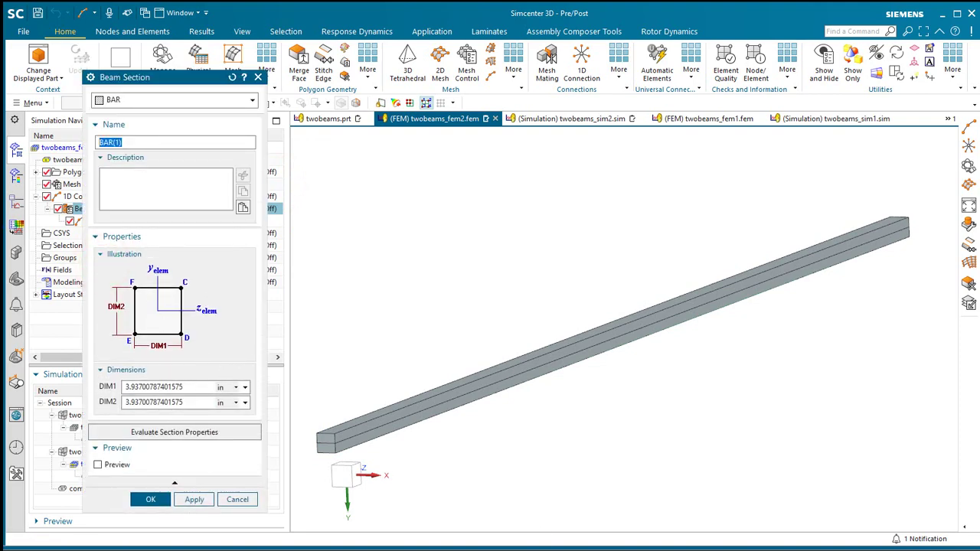
double_click(199, 386)
type("2")
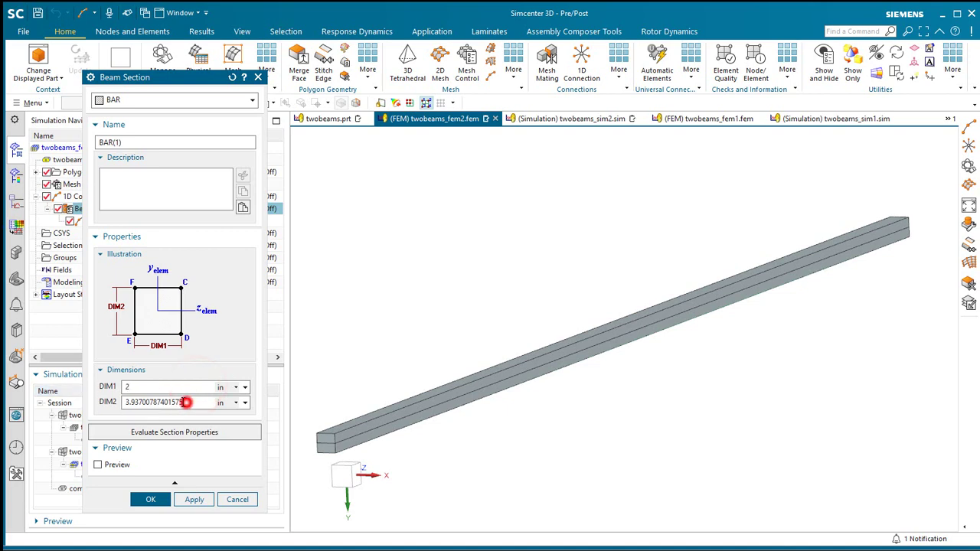
double_click(183, 401)
type("2")
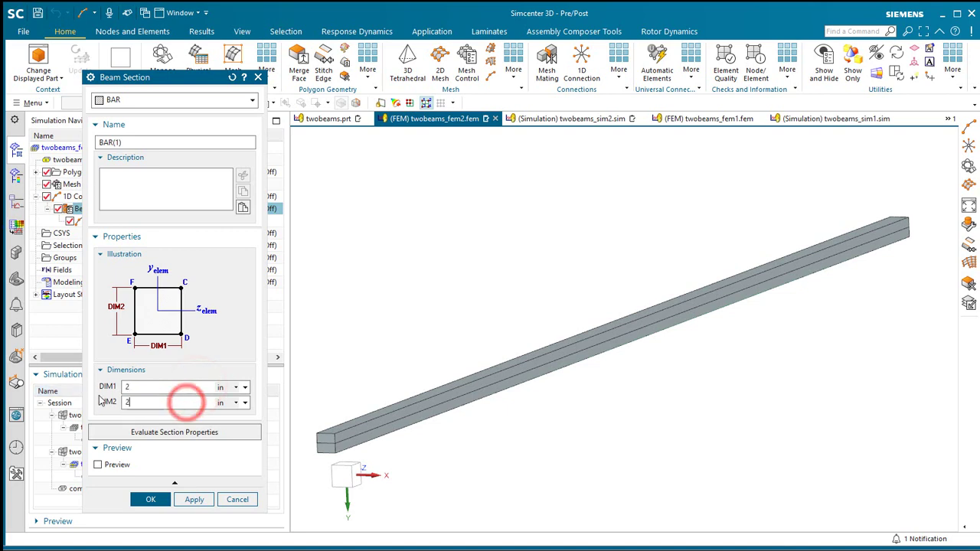
left_click(152, 500)
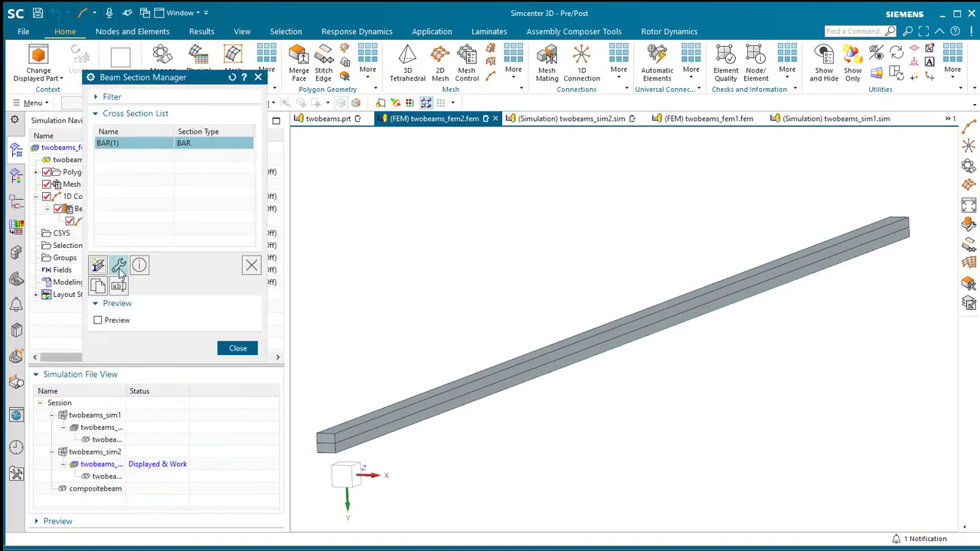
Rename the section BAR(2x2) and accept the PBEAML1 property and the 310 collector
left_click(118, 266)
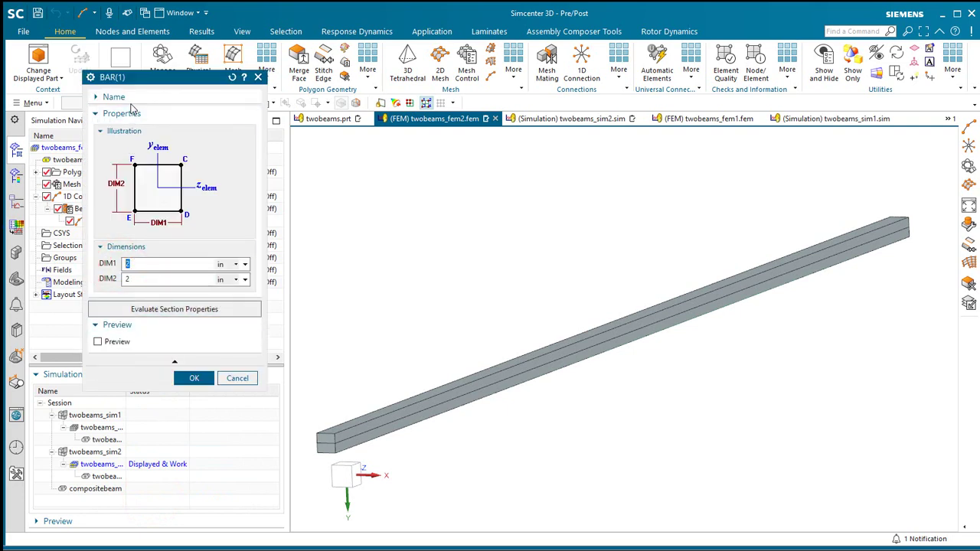
left_click(131, 96)
double_click(142, 114)
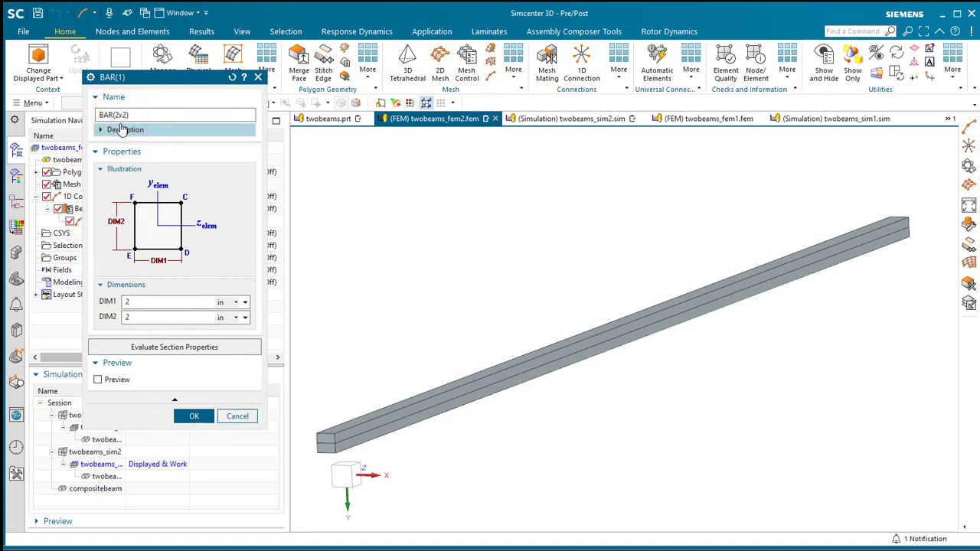
left_click(194, 416)
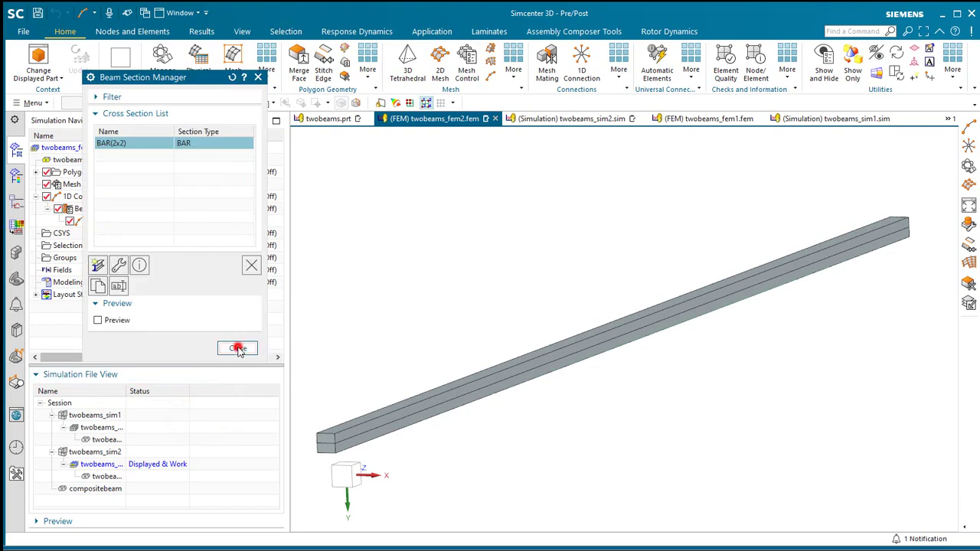
left_click(238, 348)
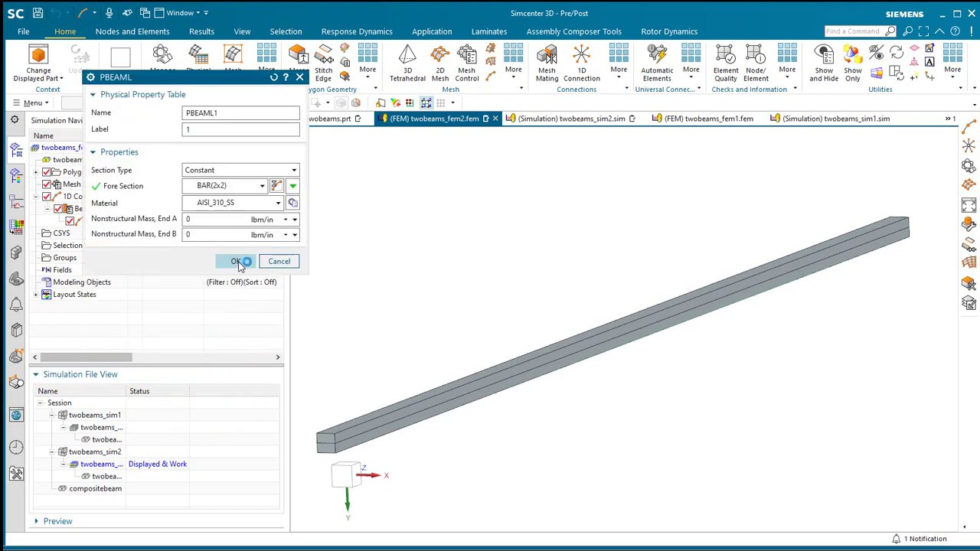
left_click(239, 262)
left_click(235, 190)
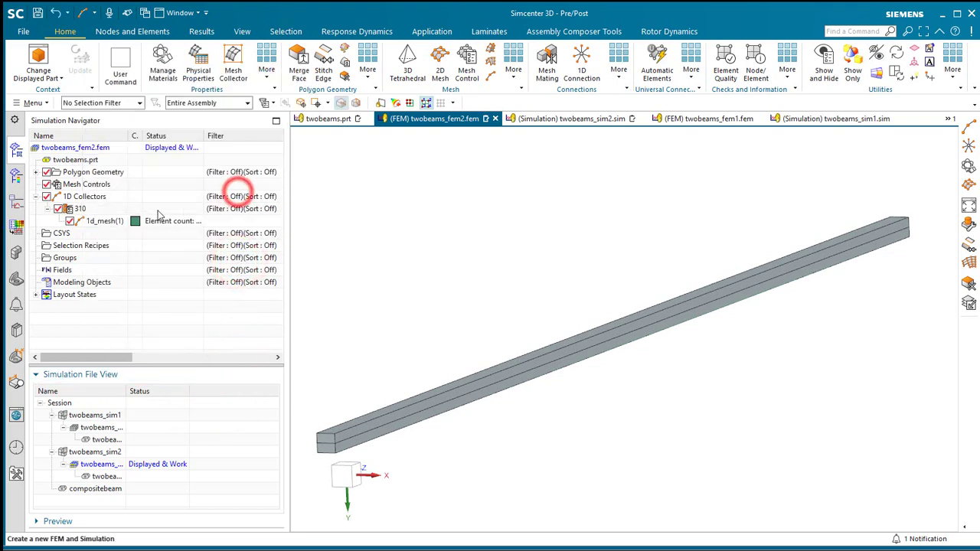
Edit the 1d_mesh(1) associated data, using Graphical section placement
right_click(98, 221)
left_click(156, 294)
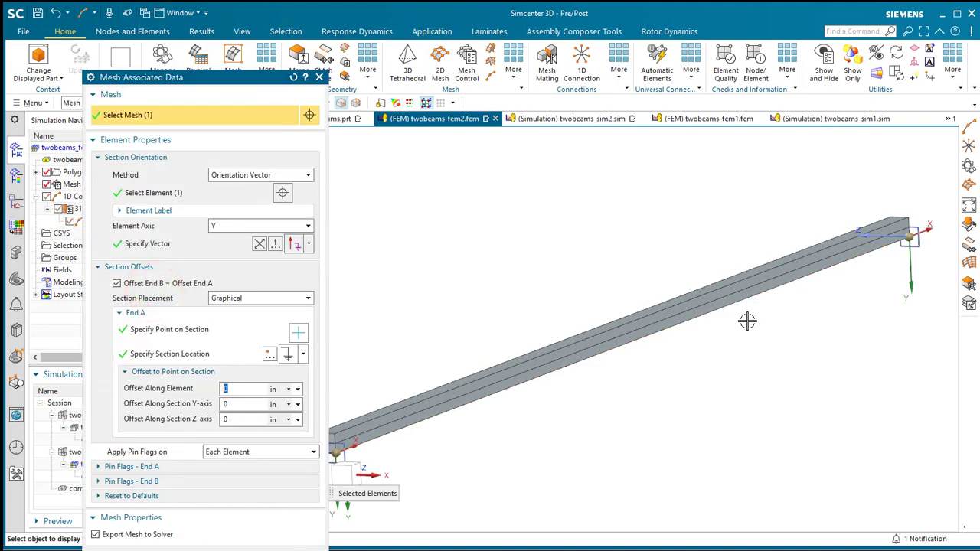
scroll(747, 322, "down", 1)
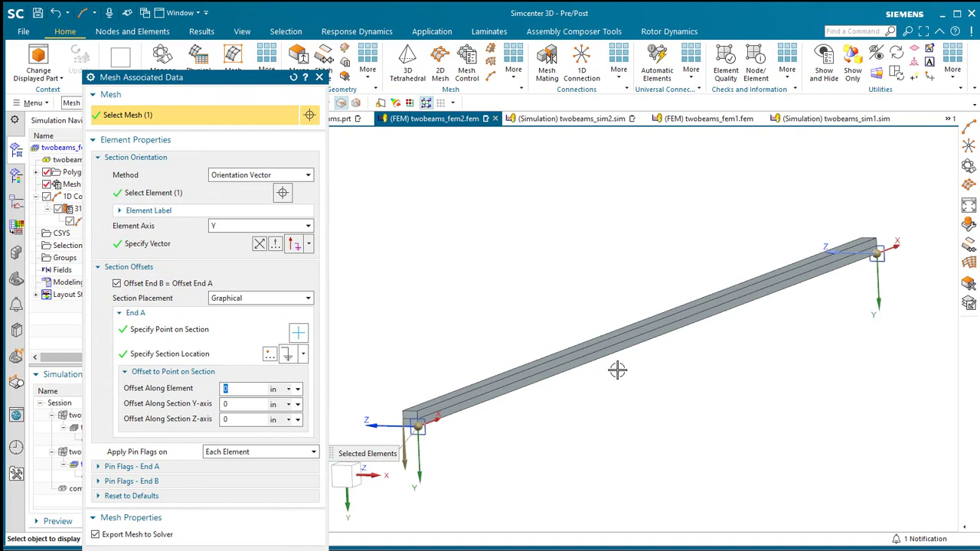
left_click_drag(204, 76, 179, 28)
left_click(253, 254)
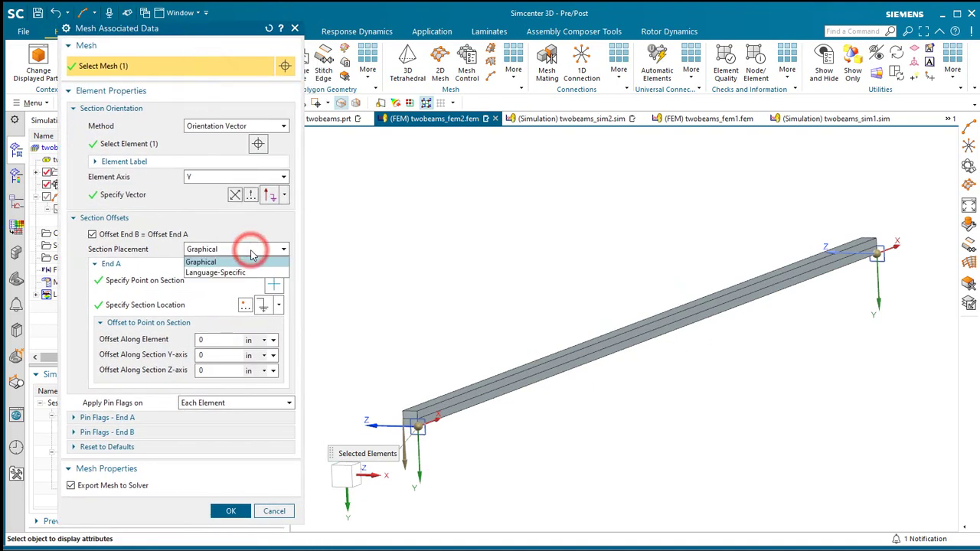
left_click(249, 258)
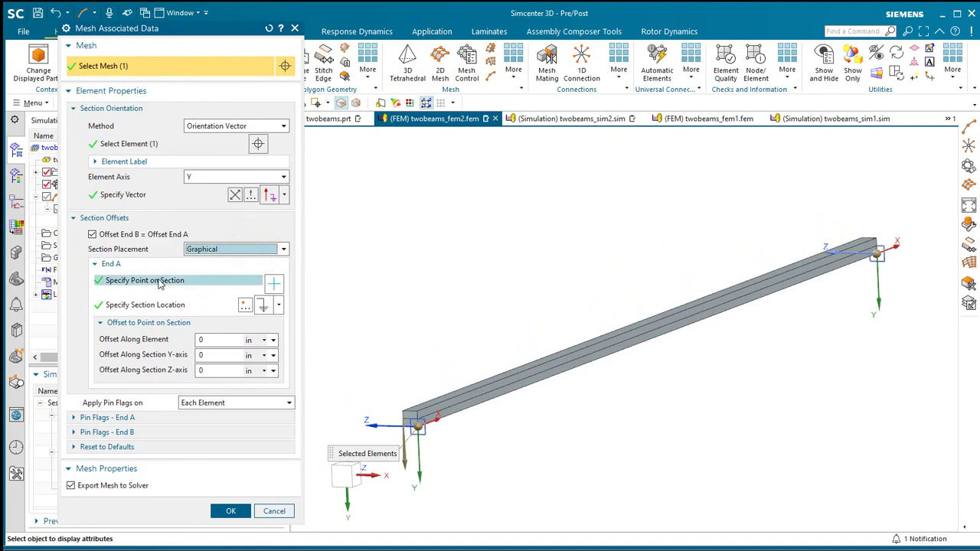
left_click(273, 284)
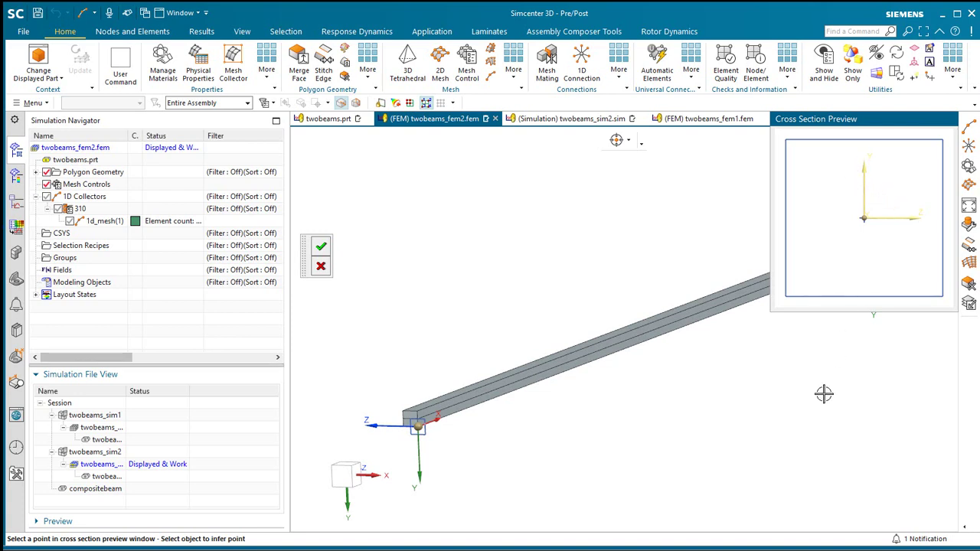
Place the section at the beam-end corner, giving offsets Y -2 in and Z 2 in
middle_click_drag(647, 438, 697, 374)
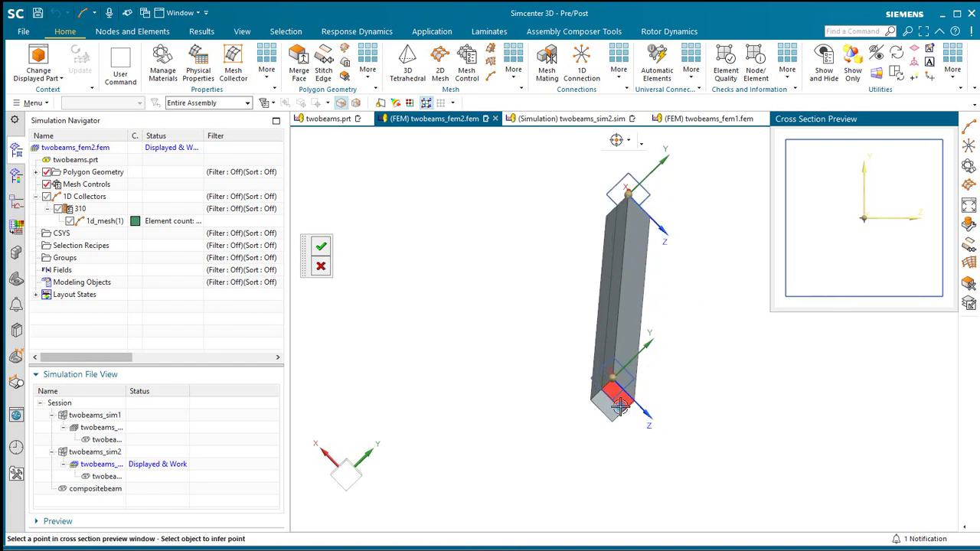
mouse_move(620, 406)
middle_mouse_down()
mouse_move(571, 372)
mouse_move(605, 360)
mouse_move(637, 400)
middle_mouse_up()
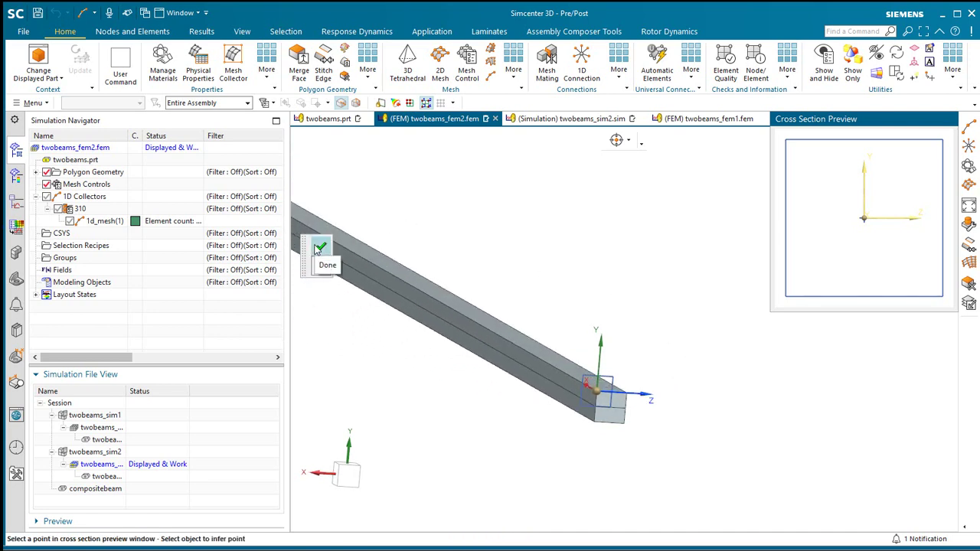
left_click(943, 295)
left_click(322, 247)
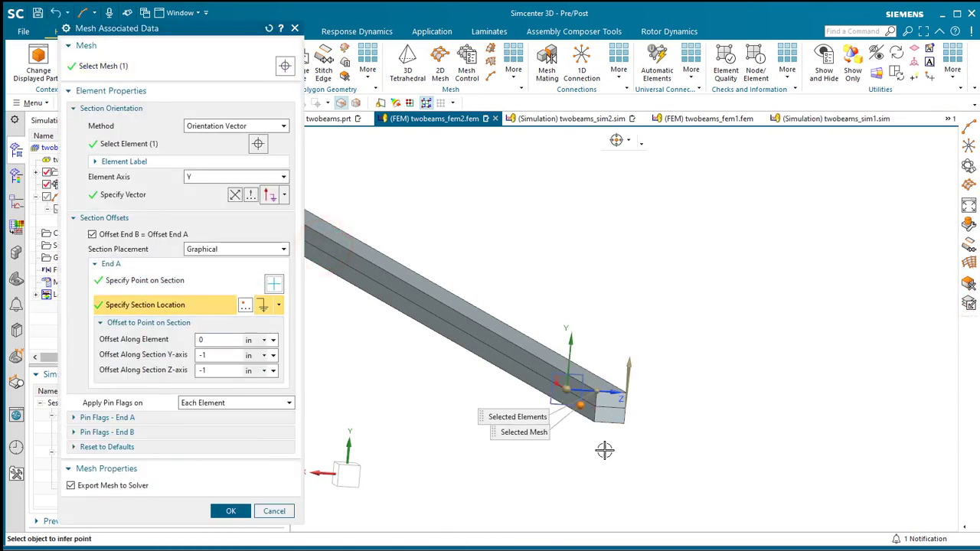
left_click(625, 425)
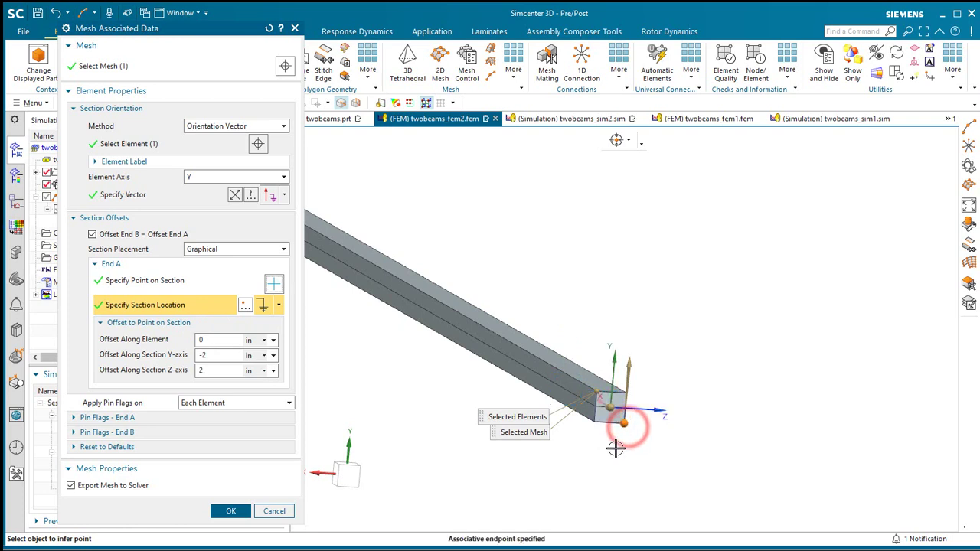
scroll(611, 434, "up", 3)
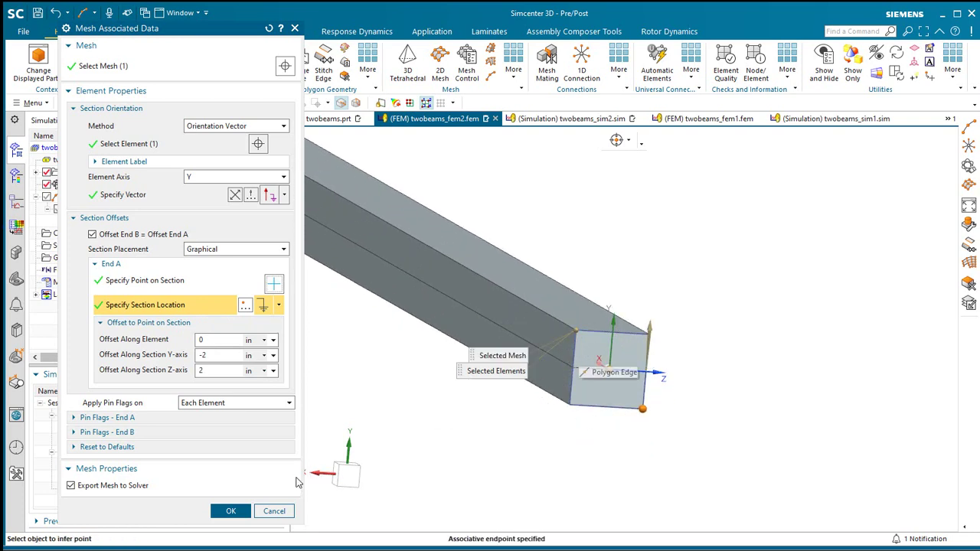
Apply the section offsets and inspect the offset 1d_mesh(1) beam
left_click(227, 511)
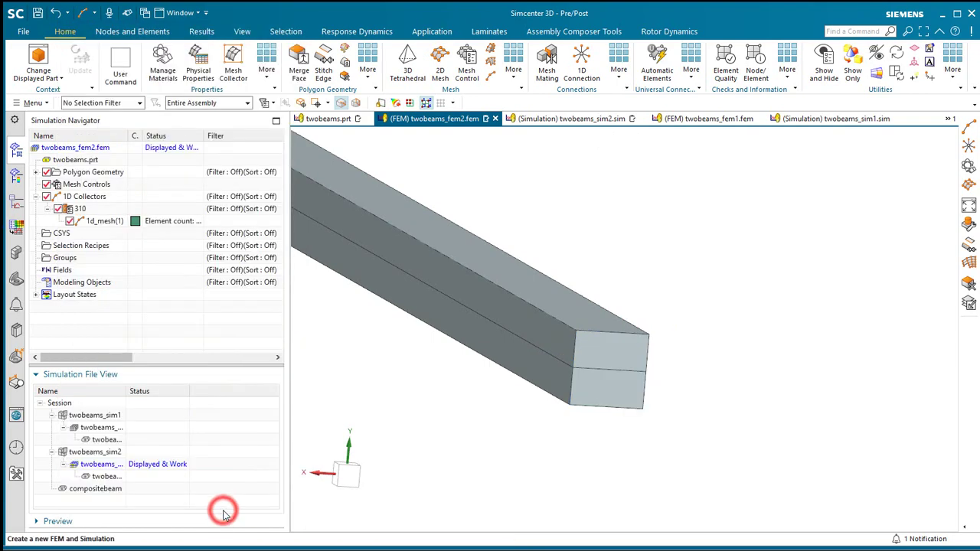
scroll(715, 465, "down", 3)
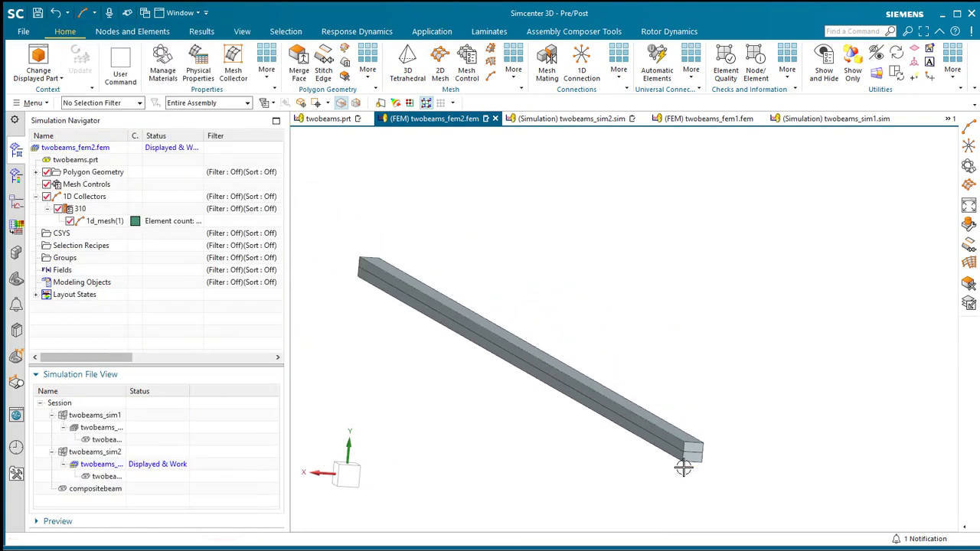
mouse_move(683, 468)
middle_mouse_down()
mouse_move(651, 466)
mouse_move(661, 462)
middle_mouse_up()
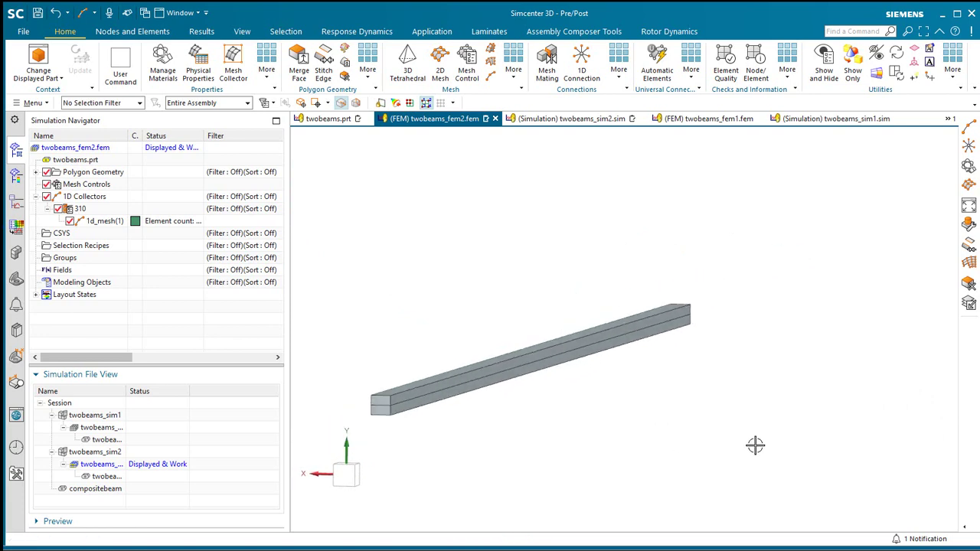
left_click(98, 221)
middle_click_drag(408, 444, 431, 443)
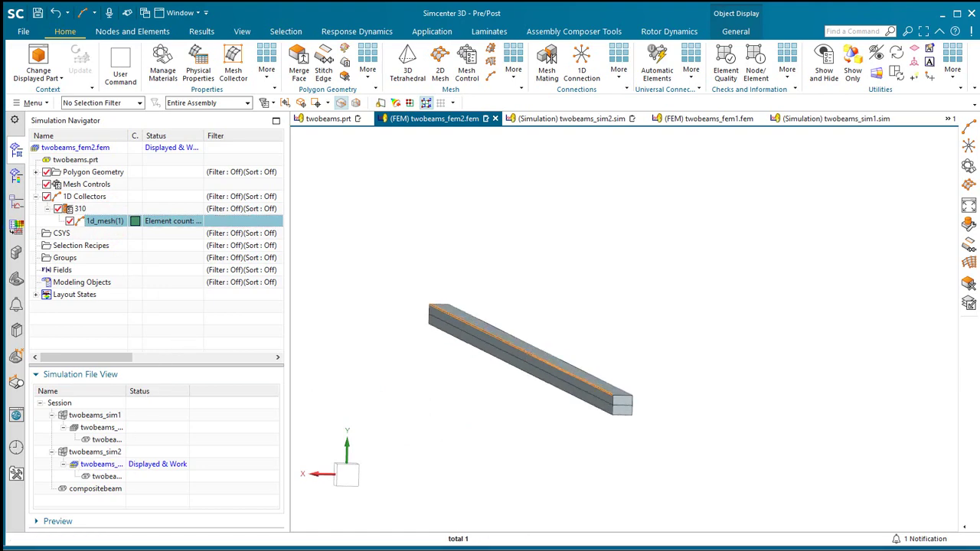
Make twobeams_sim2 the work part and highlight the 310 collector's 1d_mesh(1)
double_click(95, 452)
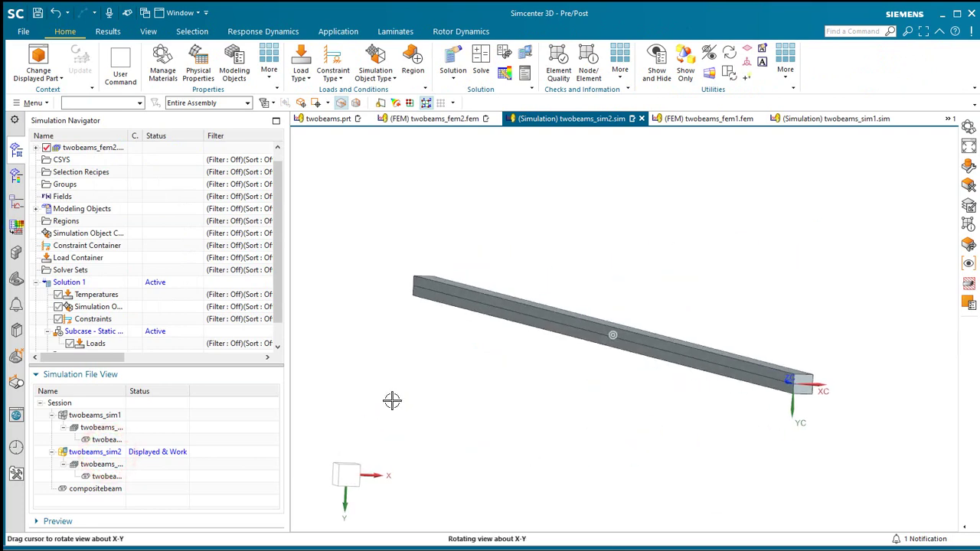
left_click(36, 148)
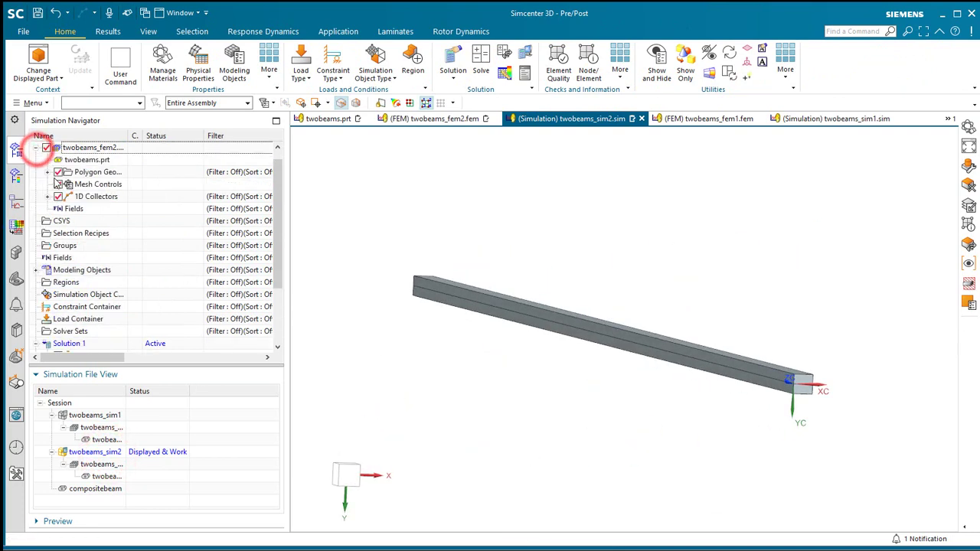
left_click(48, 197)
left_click(59, 209)
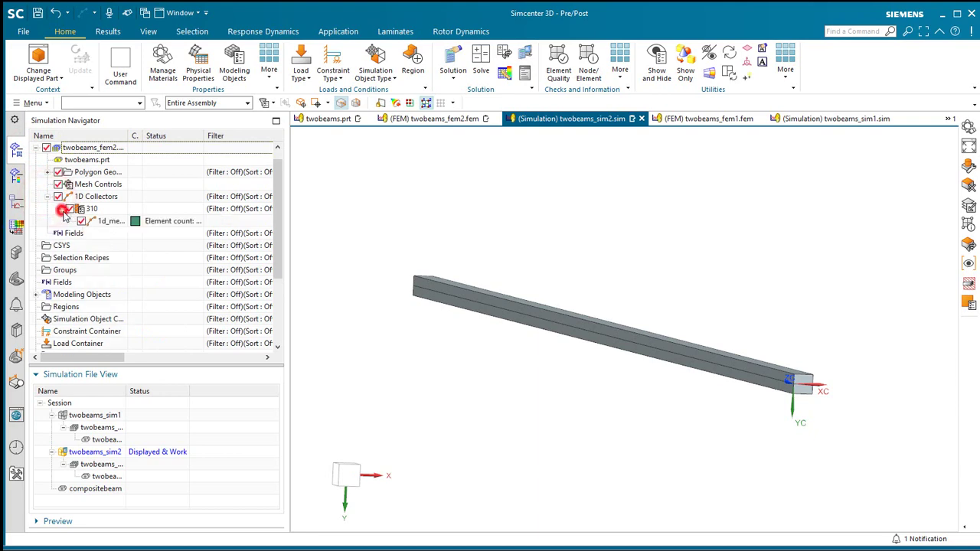
left_click(109, 221)
middle_click_drag(532, 322, 660, 337)
scroll(667, 367, "up", 2)
scroll(661, 372, "up", 3)
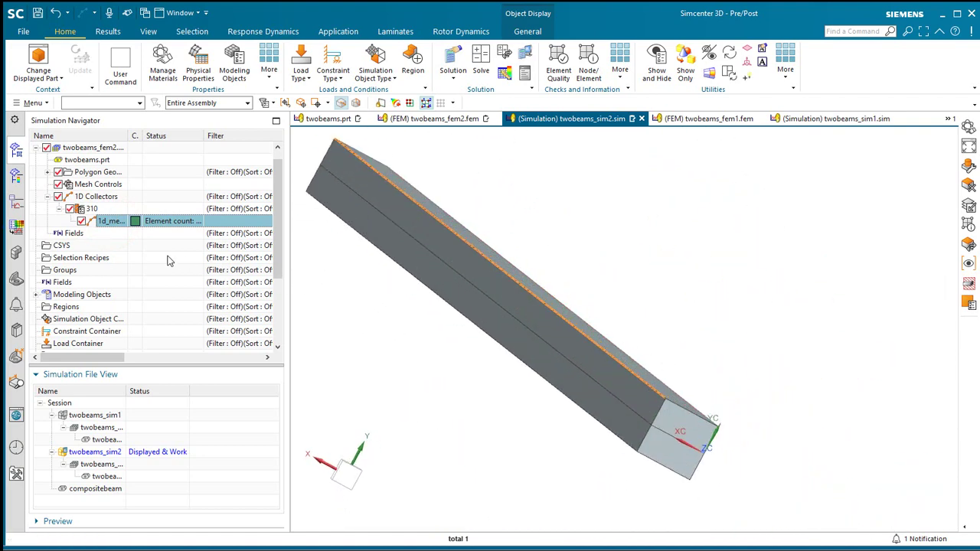
key("Escape")
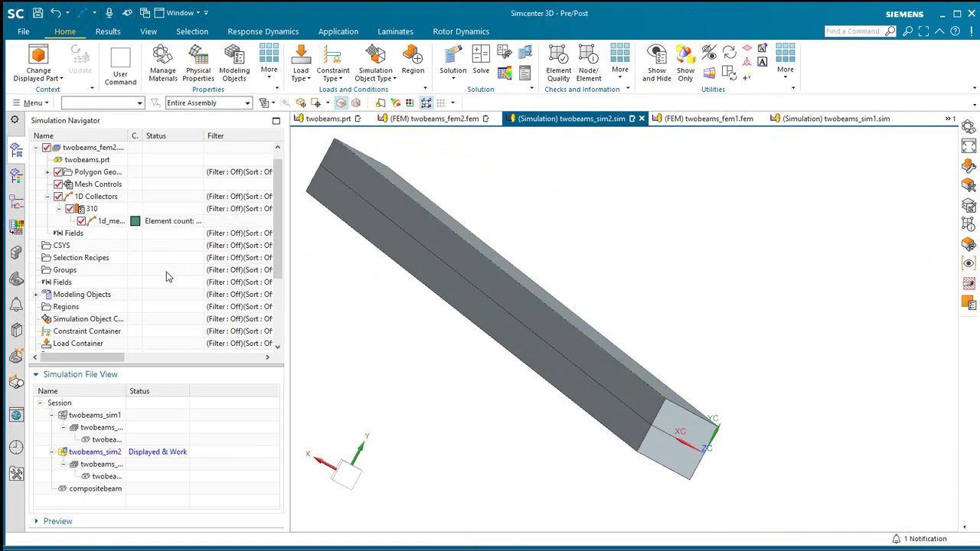
Fix the beam-end vertices with a Fixed constraint
left_click(333, 70)
left_click(358, 126)
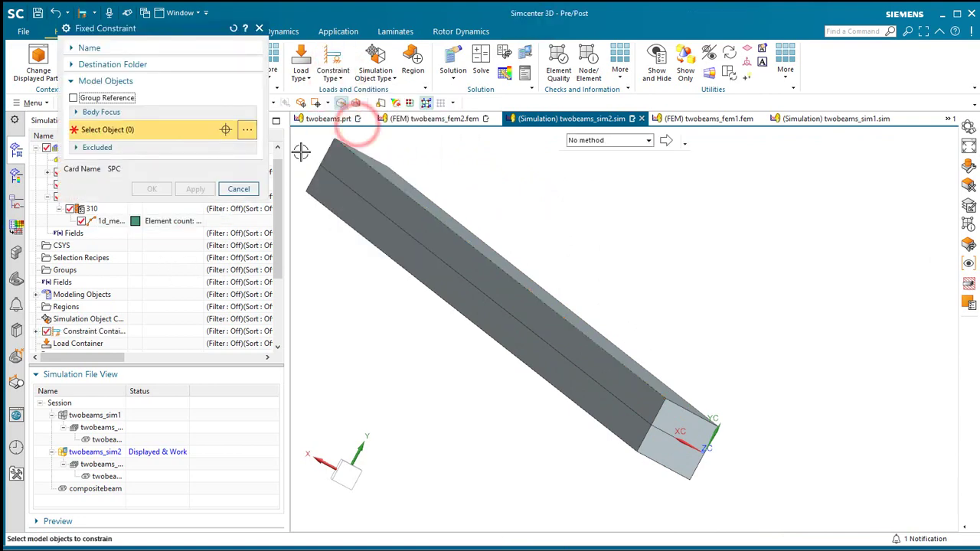
left_click_drag(153, 29, 149, 152)
left_click(118, 102)
left_click(119, 103)
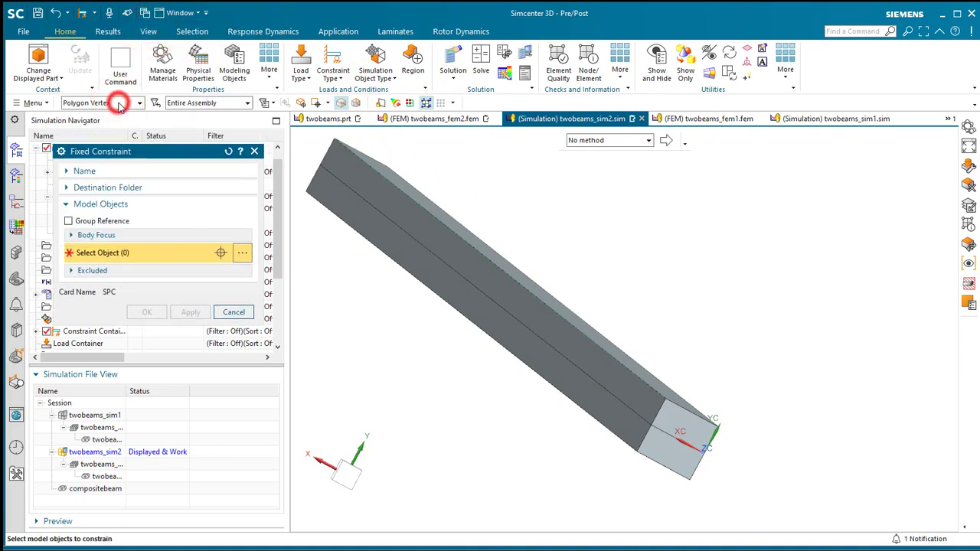
left_click(662, 402)
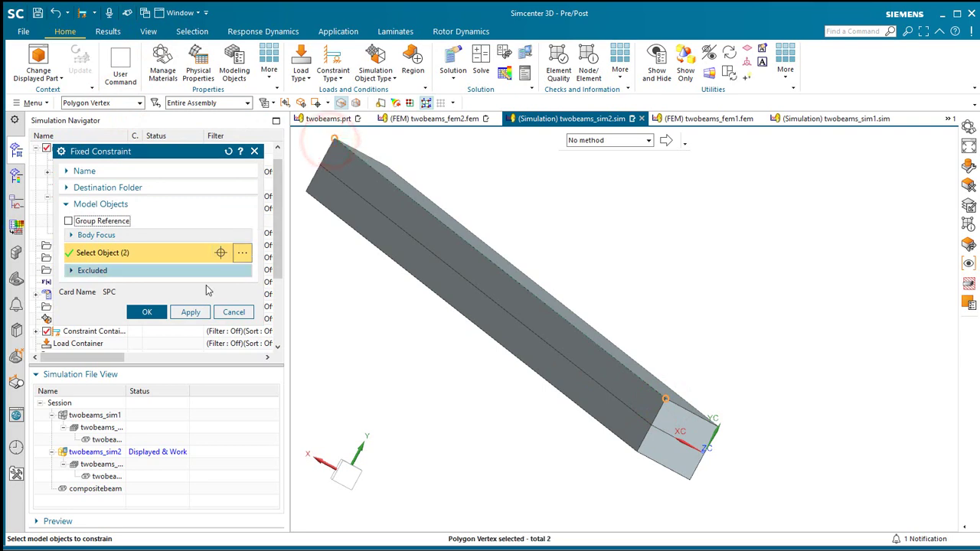
left_click(153, 312)
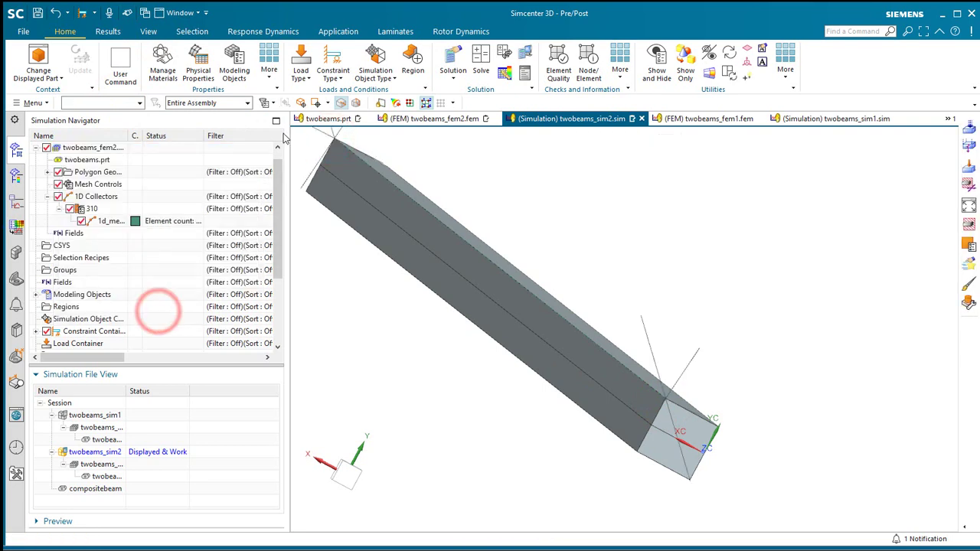
Apply a 111 lbf force along the beam's long top edge
left_click(298, 82)
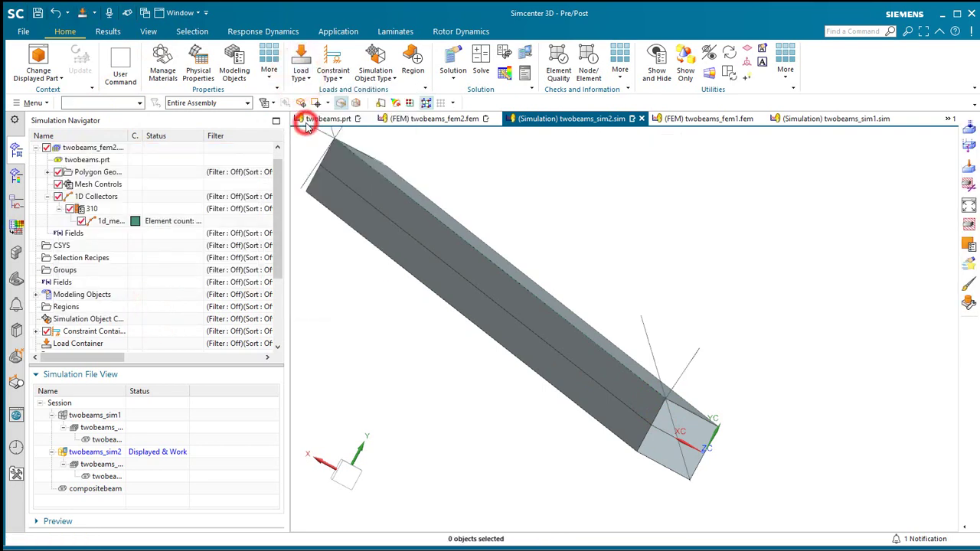
left_click(106, 103)
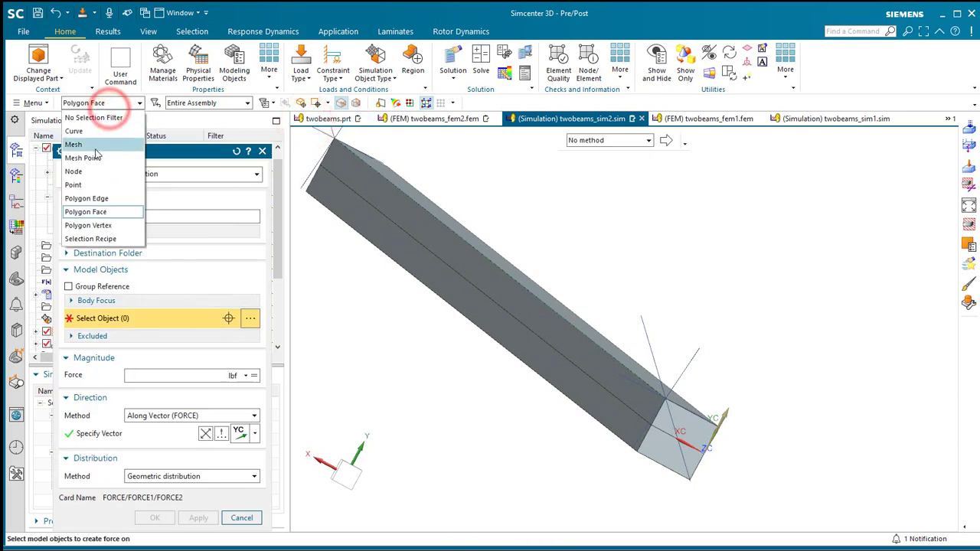
left_click(86, 198)
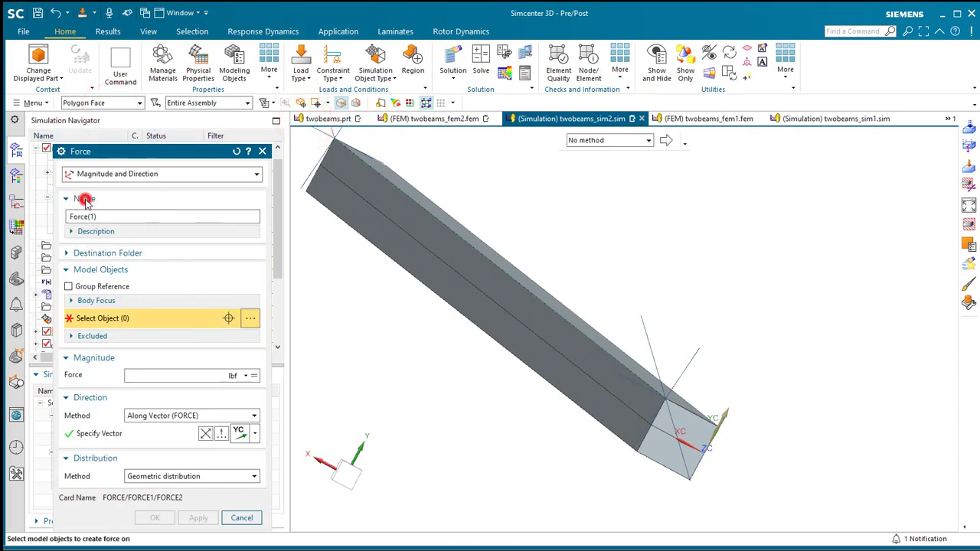
left_click(389, 183)
left_click(155, 374)
type("111")
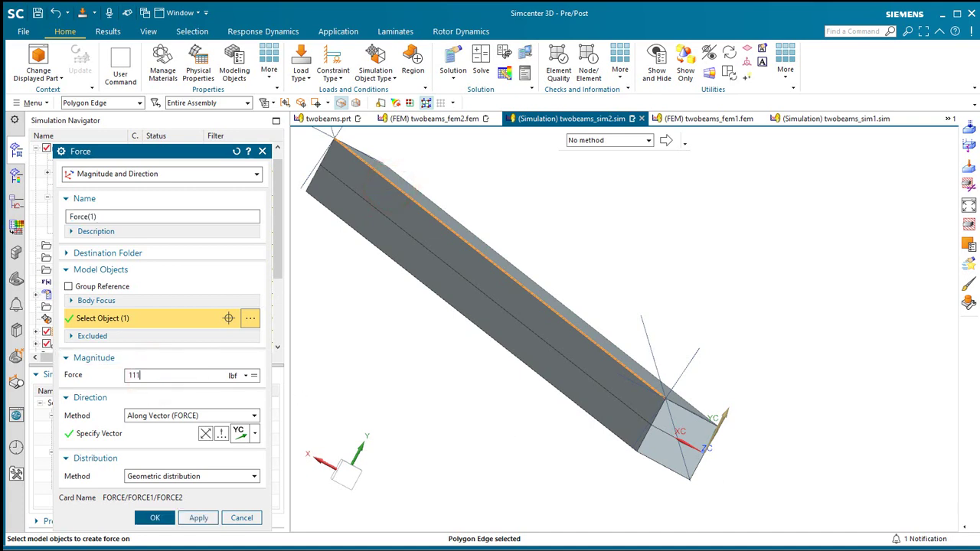
left_click(159, 518)
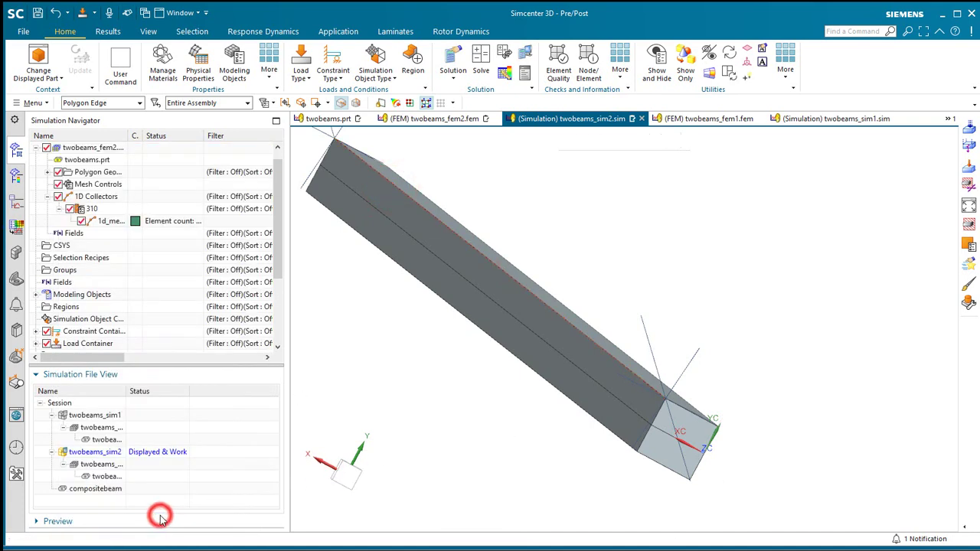
Confirm Force(1) and Fixed(1) in the simulation tree and select Solution 1
middle_click_drag(508, 449, 571, 459)
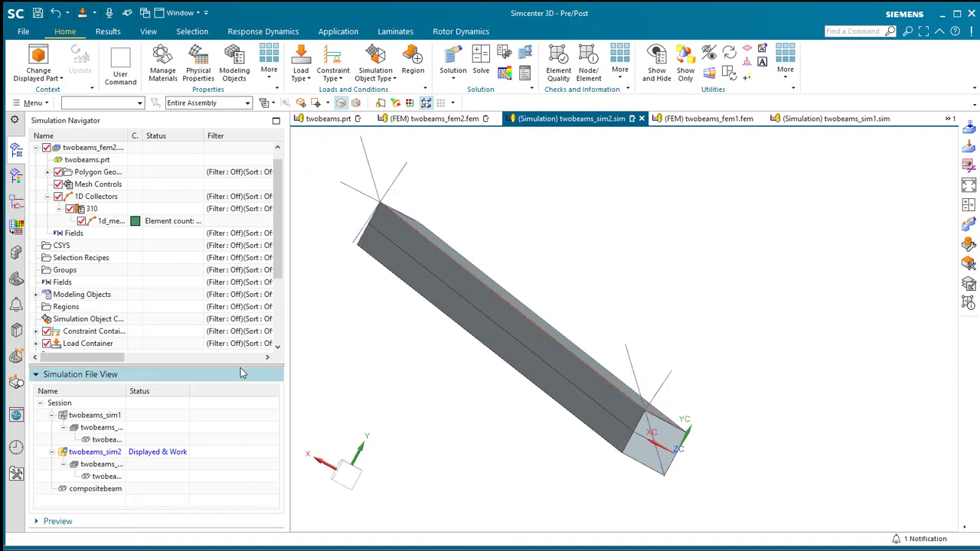
scroll(112, 300, "down", 1)
left_click(36, 306)
scroll(42, 329, "down", 2)
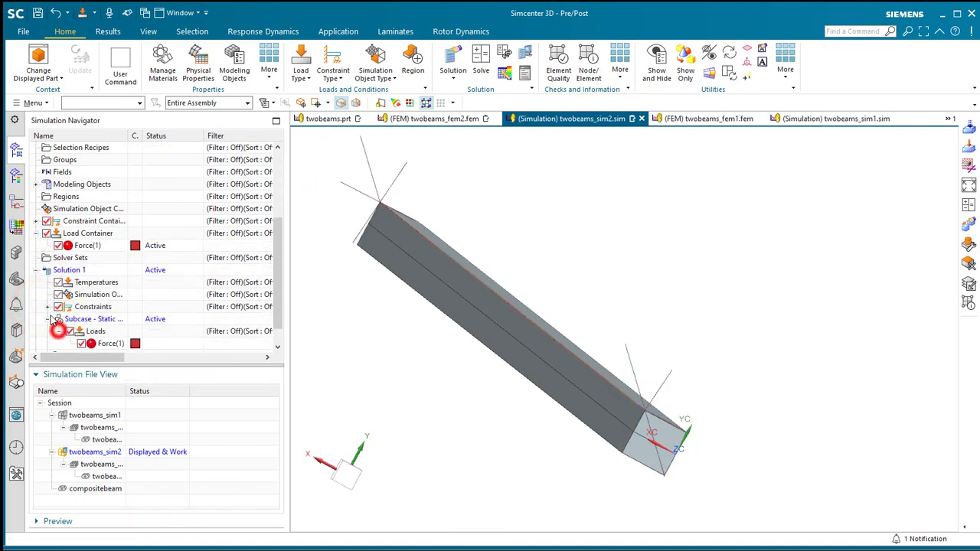
left_click(47, 306)
scroll(92, 308, "down", 1)
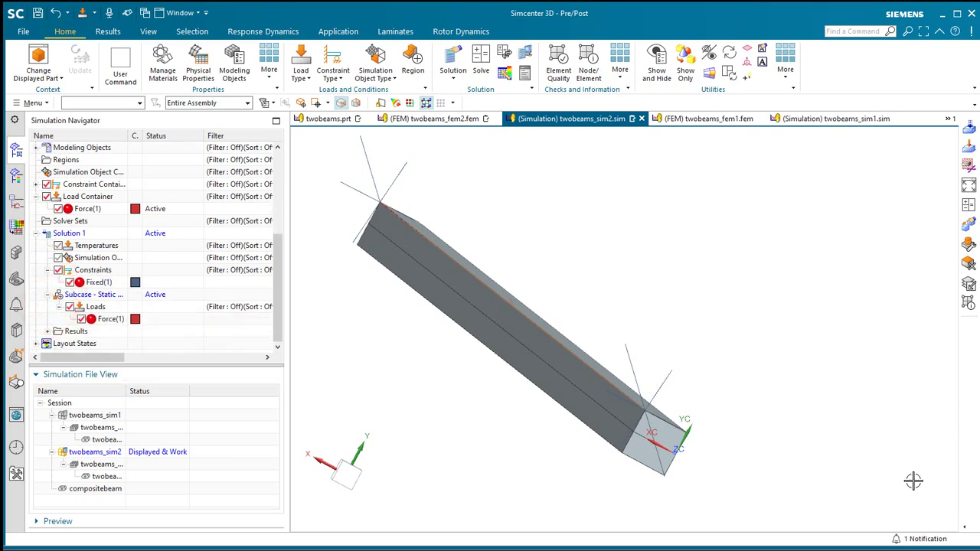
left_click(69, 232)
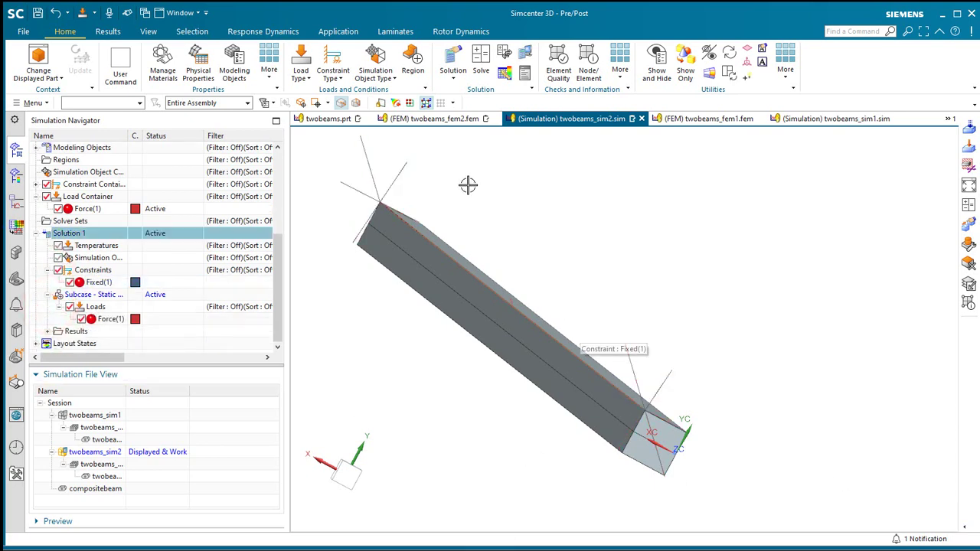
Solve Solution 1 without reviewing messages, then open its Structural results for post-processing
left_click(486, 60)
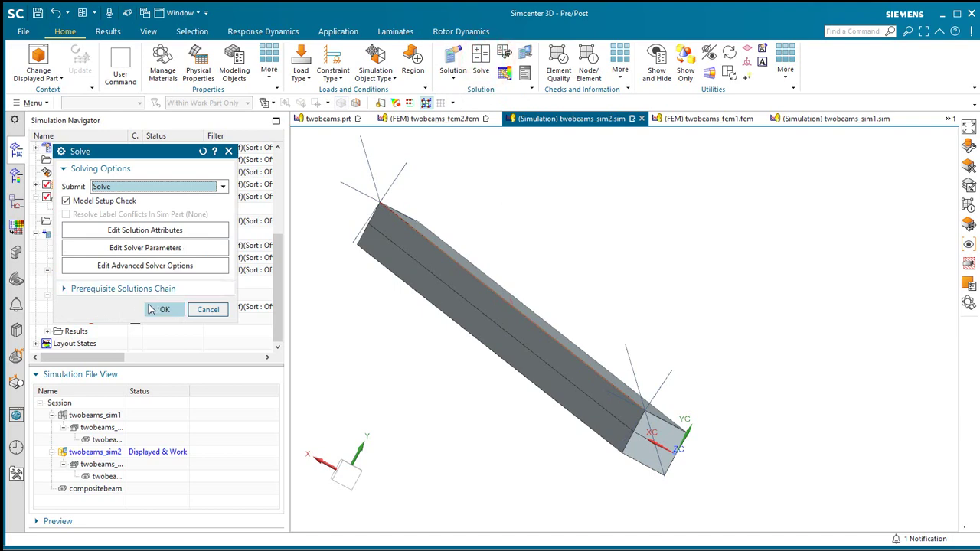
left_click(160, 310)
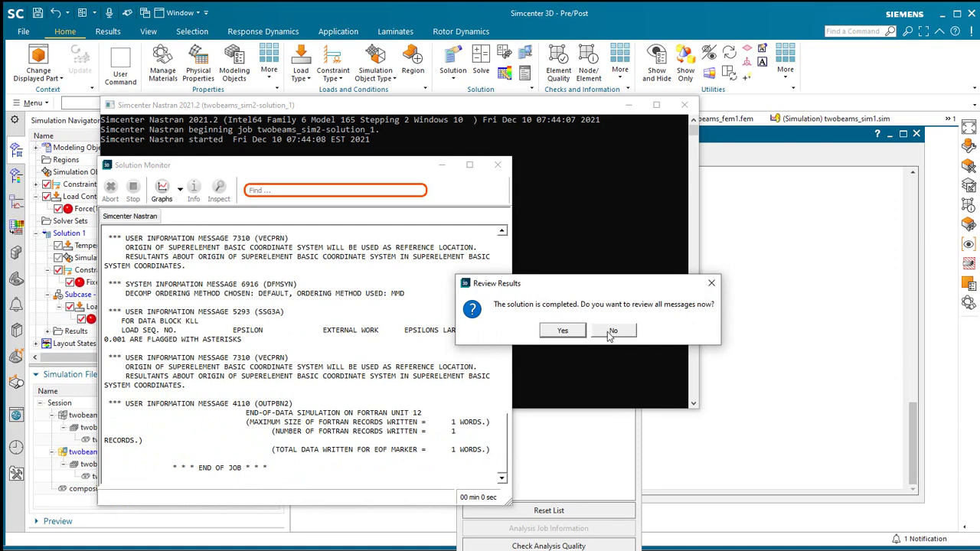
left_click(611, 332)
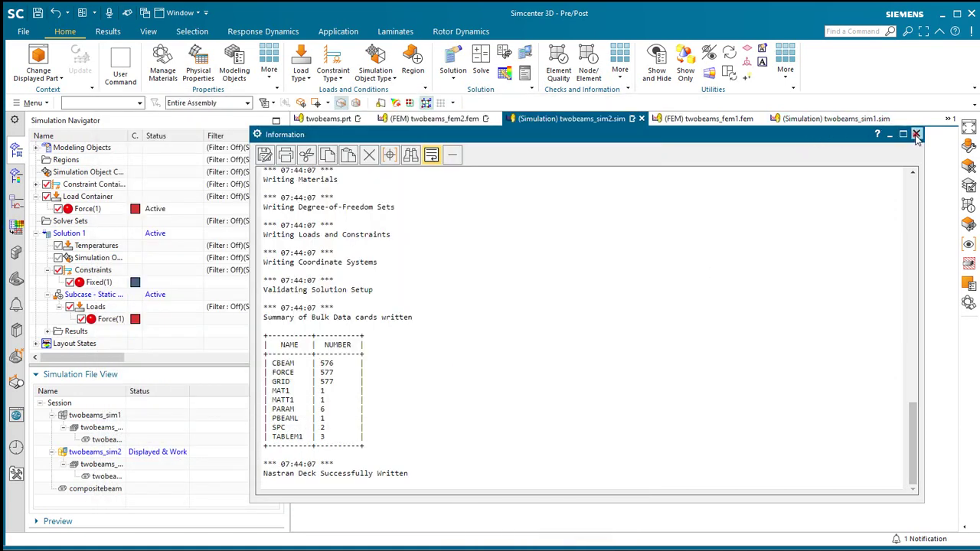
left_click(916, 135)
left_click(48, 331)
double_click(98, 343)
left_click(47, 172)
Plot the Displacement - Nodal contour, peaking at 0.0232 in, and orbit to view the deflection
left_click(92, 186)
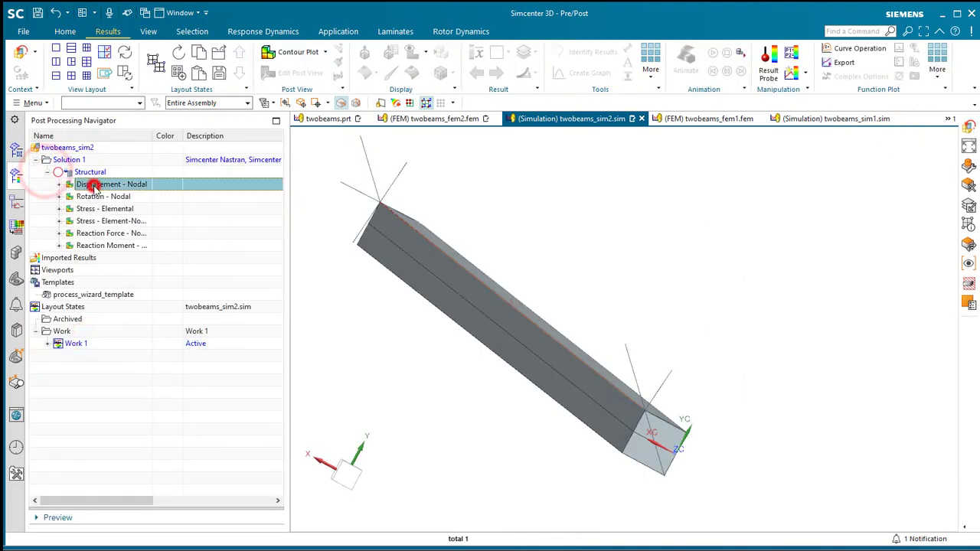
double_click(92, 187)
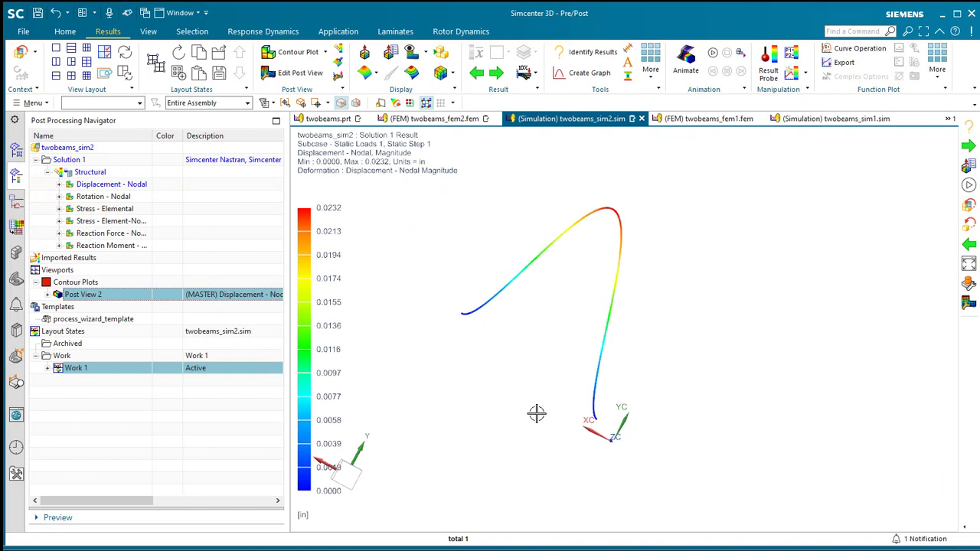
mouse_move(536, 413)
middle_mouse_down()
mouse_move(573, 394)
mouse_move(629, 302)
mouse_move(698, 334)
mouse_move(761, 393)
middle_mouse_up()
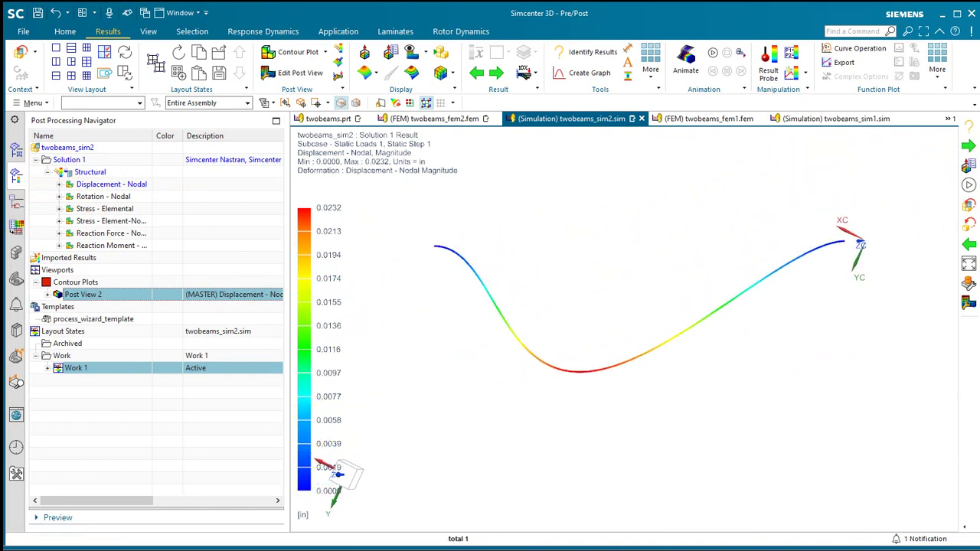
In Excel, change the D33 max deflection to 0.0232, giving 3.83E-01% error, then minimize
key("alt+Tab")
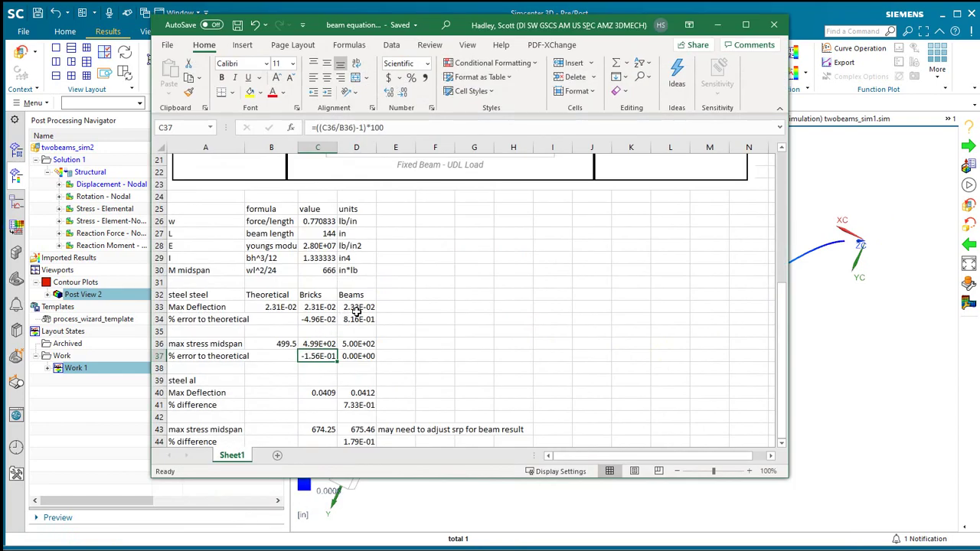
left_click(356, 307)
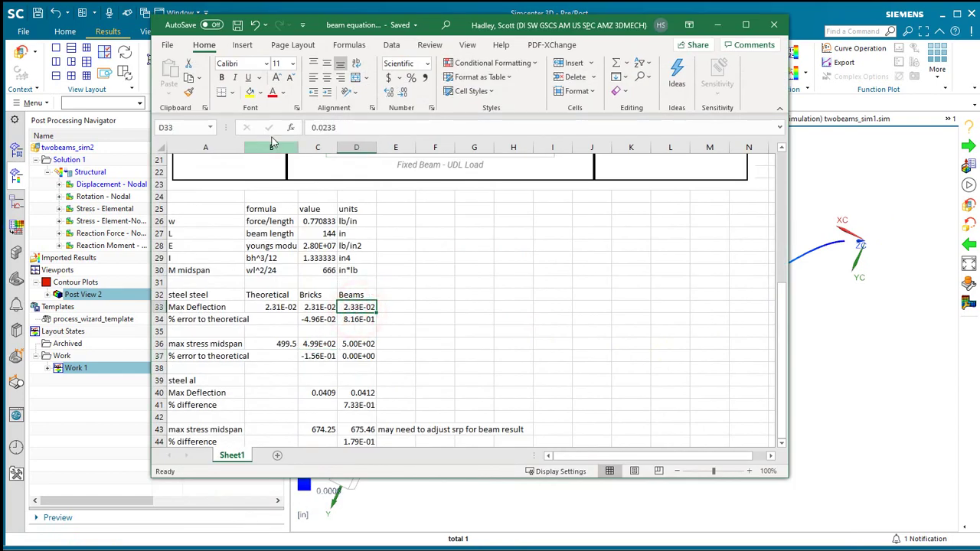
left_click(344, 126)
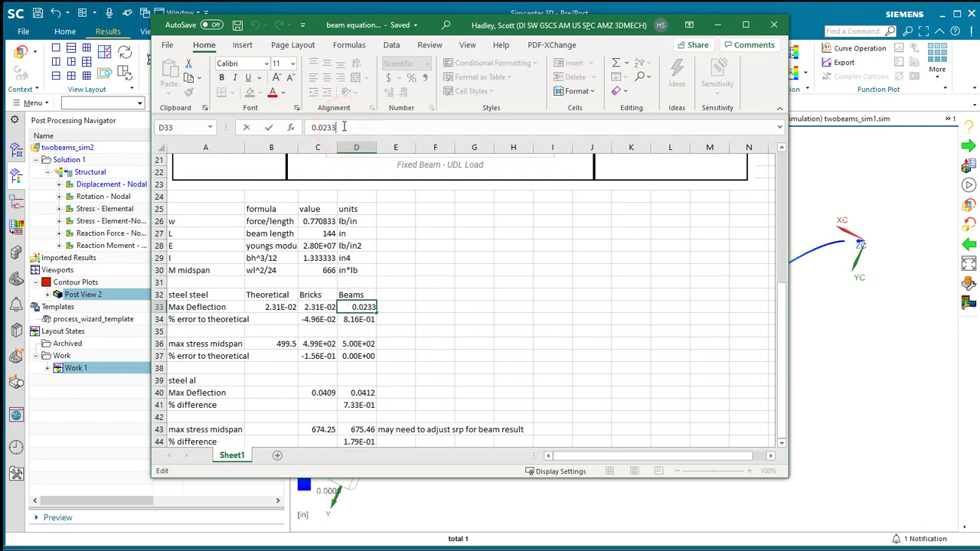
key("Return")
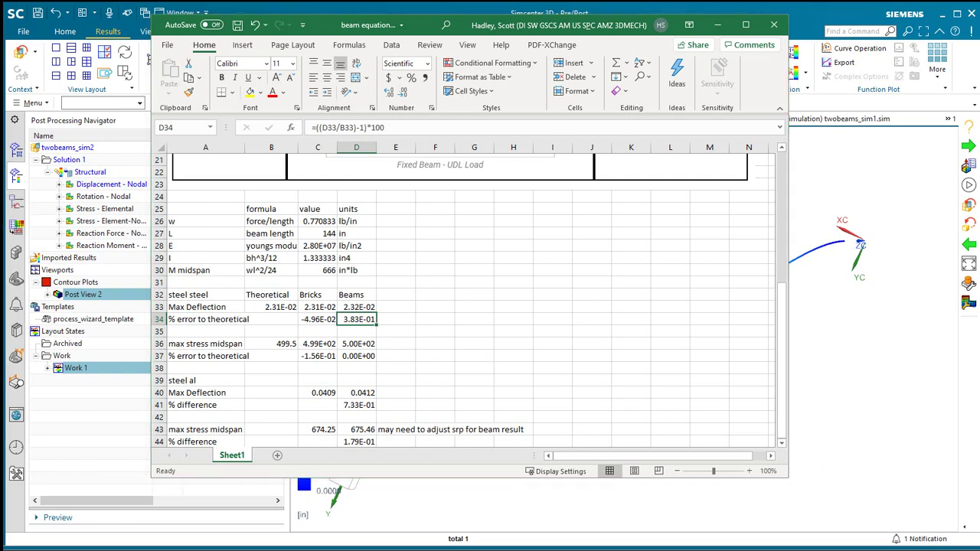
left_click(726, 25)
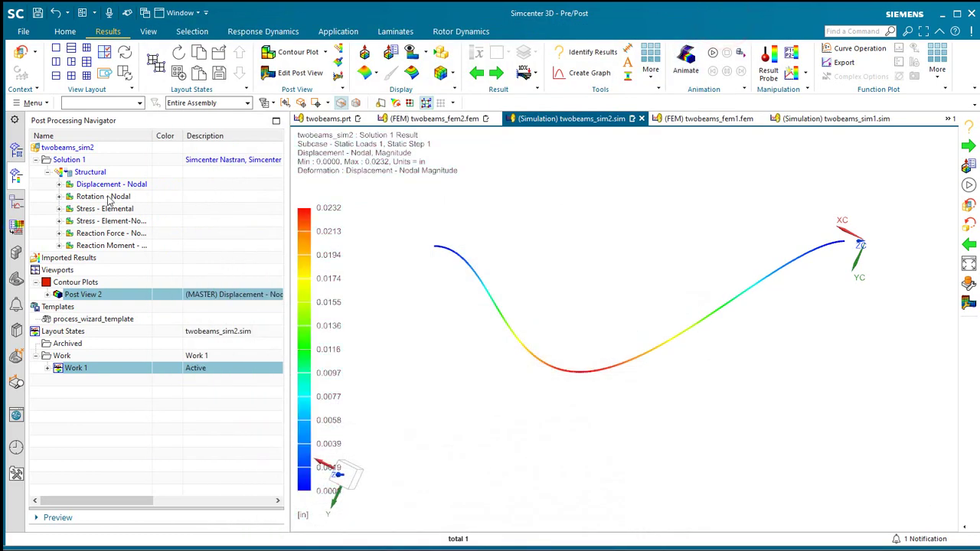
Plot the Stress - Element-Nodal contour and identify results over the whole beam with Box(All)
double_click(101, 221)
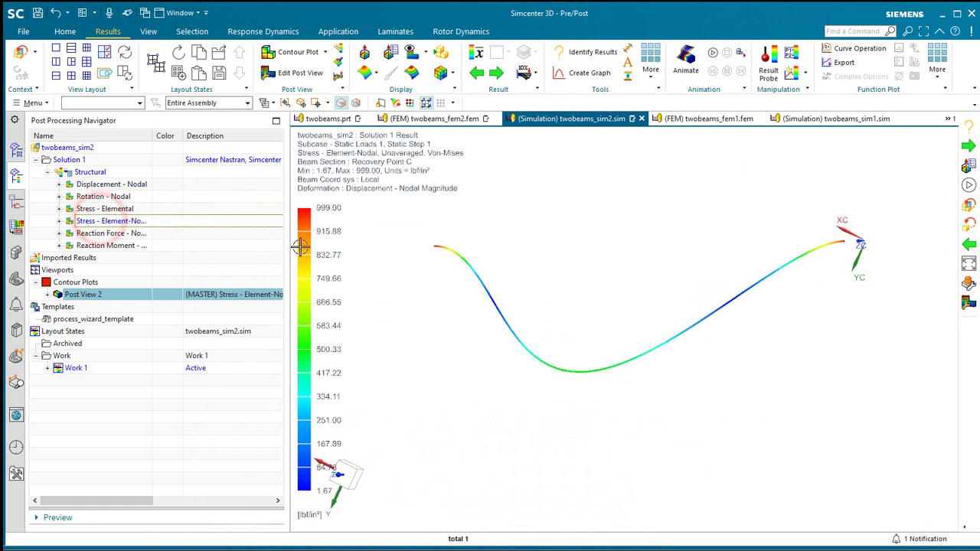
left_click(579, 51)
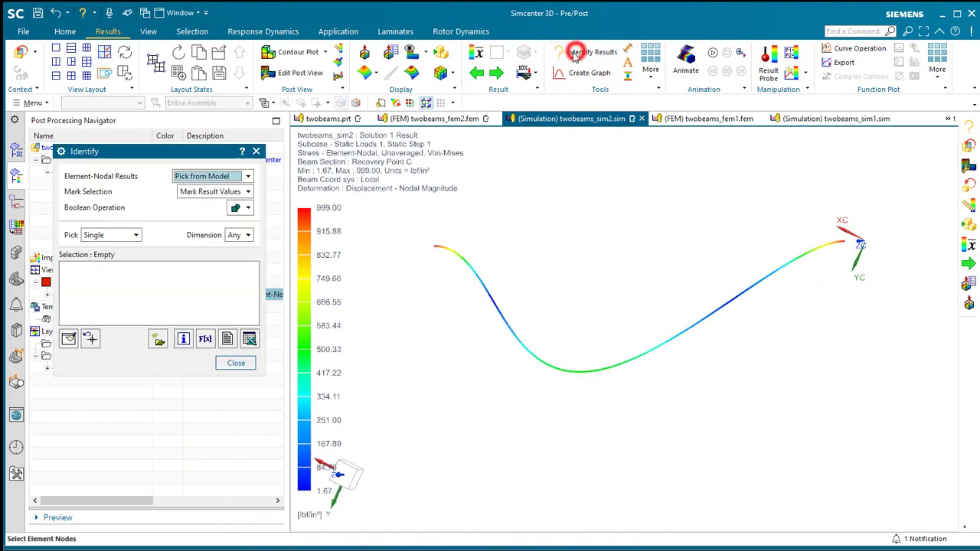
left_click(127, 236)
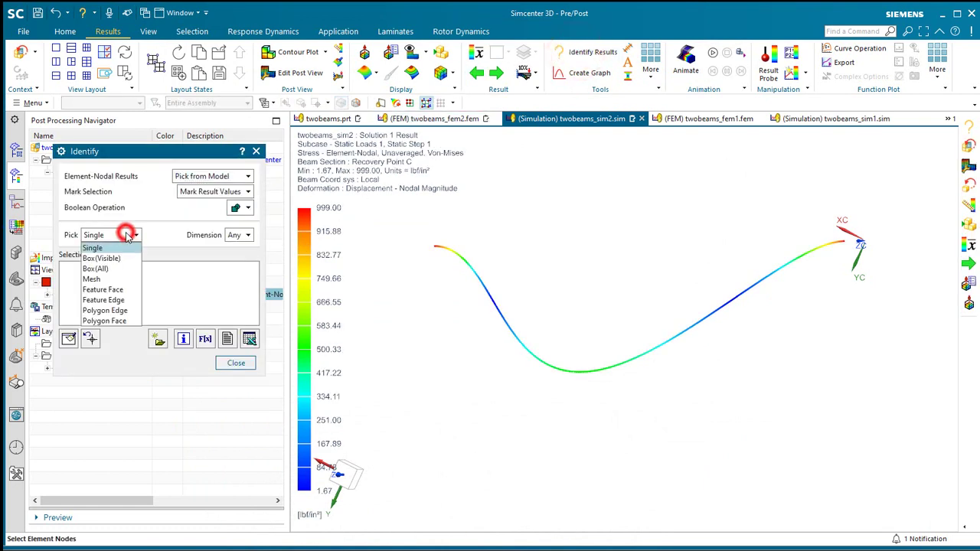
left_click(107, 269)
left_click_drag(473, 416, 758, 282)
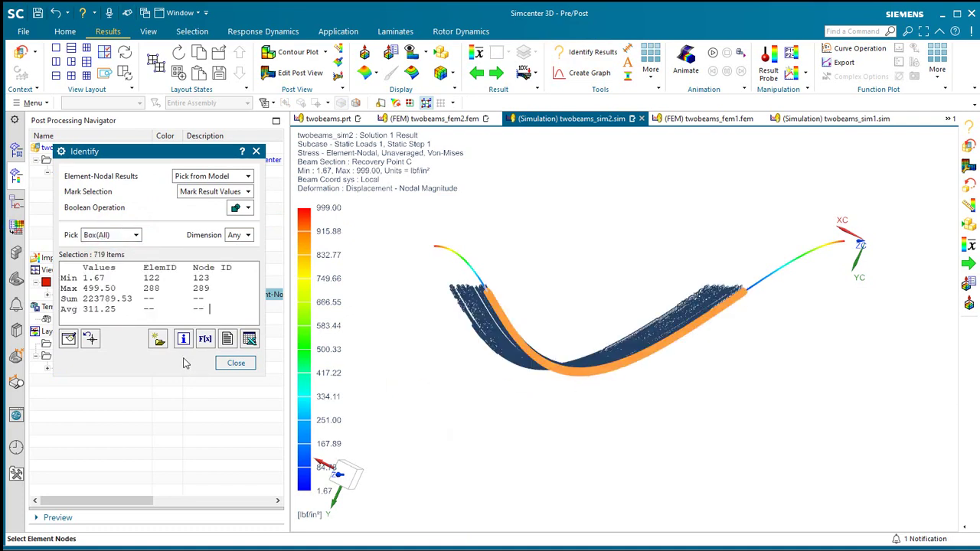
left_click(229, 363)
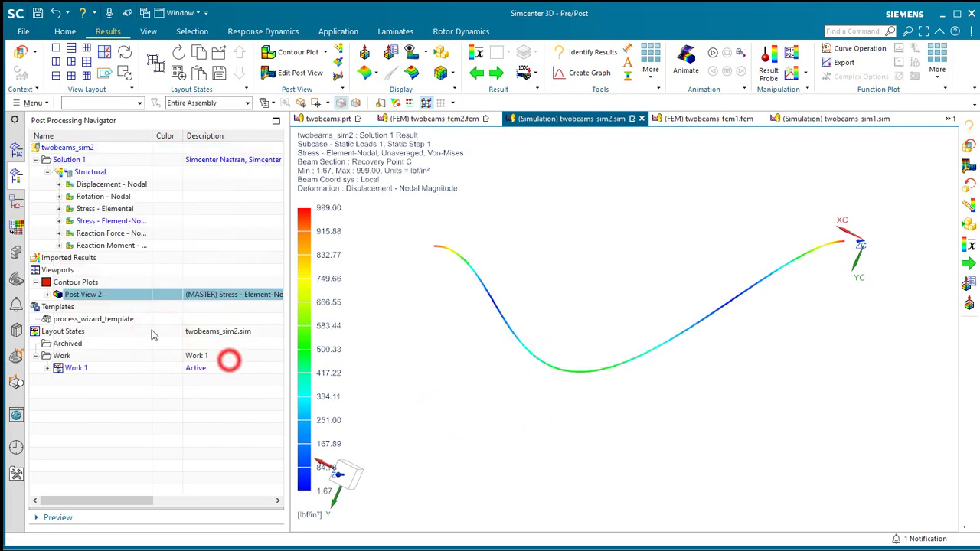
Show only PostGroup1 and label the 499.50 maximum and 1.67 minimum stresses
left_click(48, 294)
left_click(59, 331)
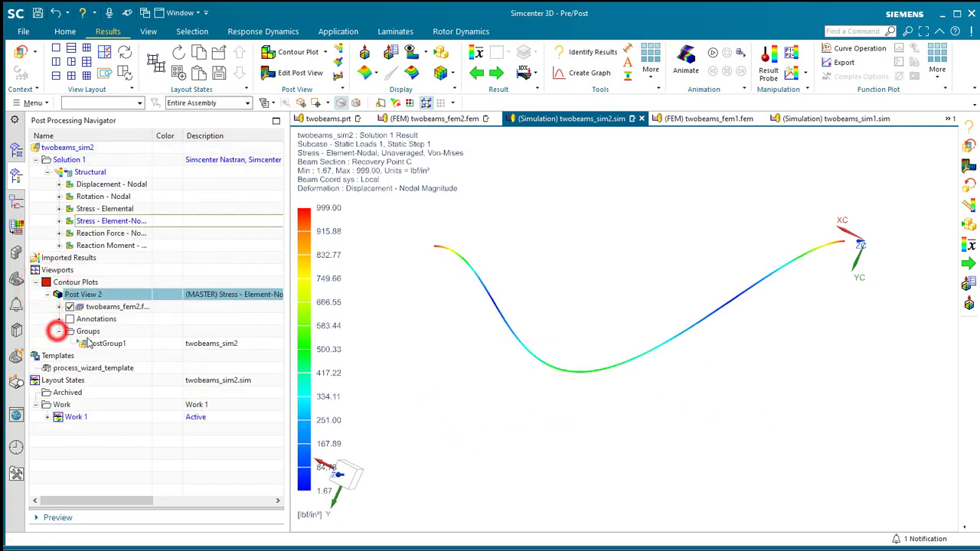
right_click(95, 344)
left_click(131, 350)
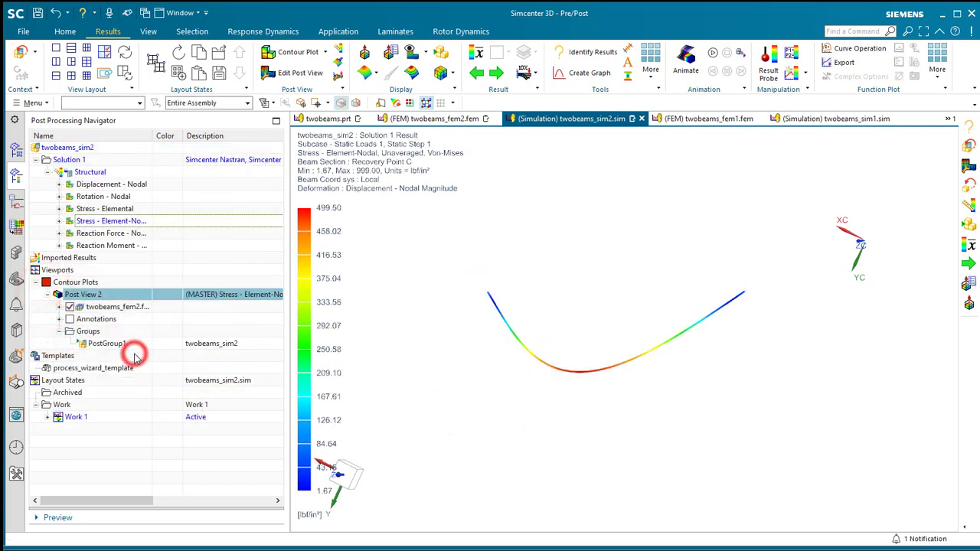
left_click(71, 319)
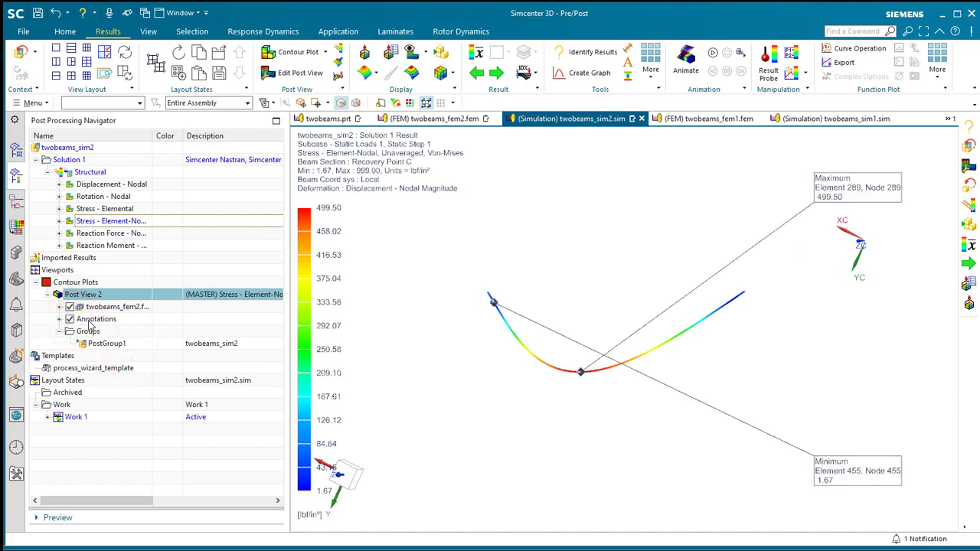
key("alt+Tab")
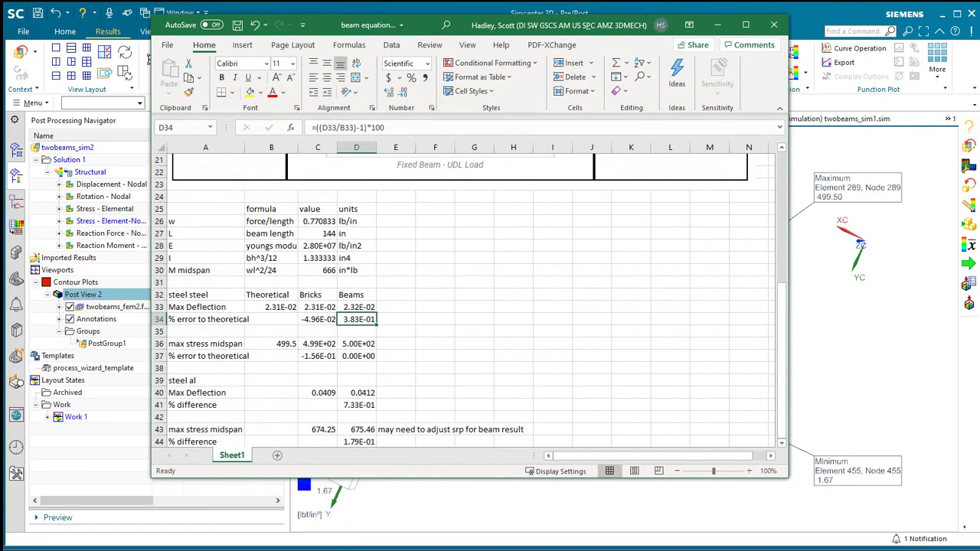
Check the D36 midspan stress of 5.00E+02 and the zero D37 error, then minimize Excel
left_click(354, 344)
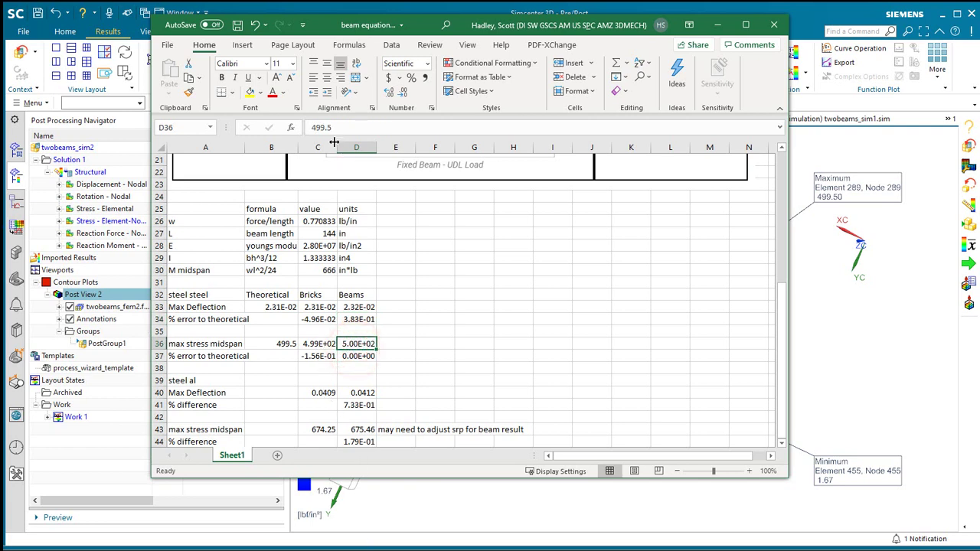
left_click(356, 358)
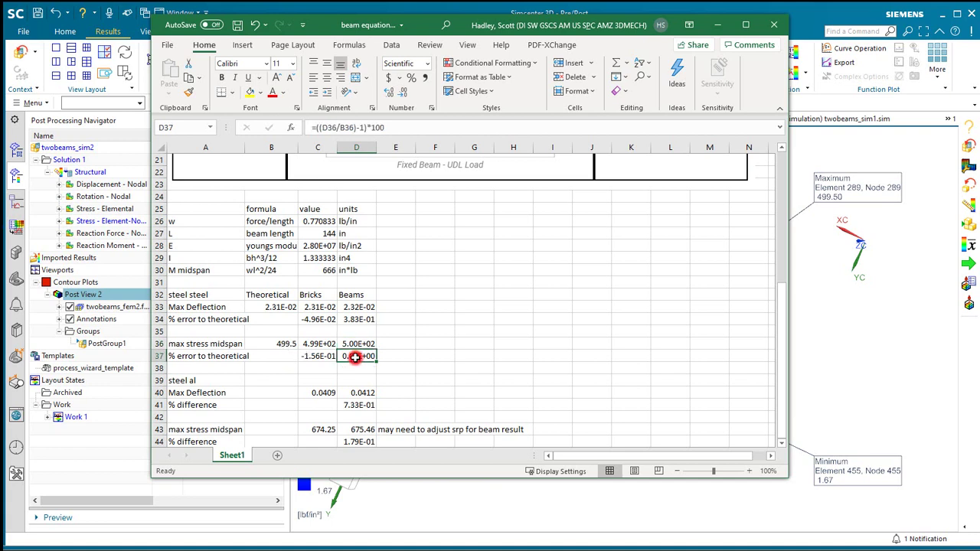
left_click(357, 373)
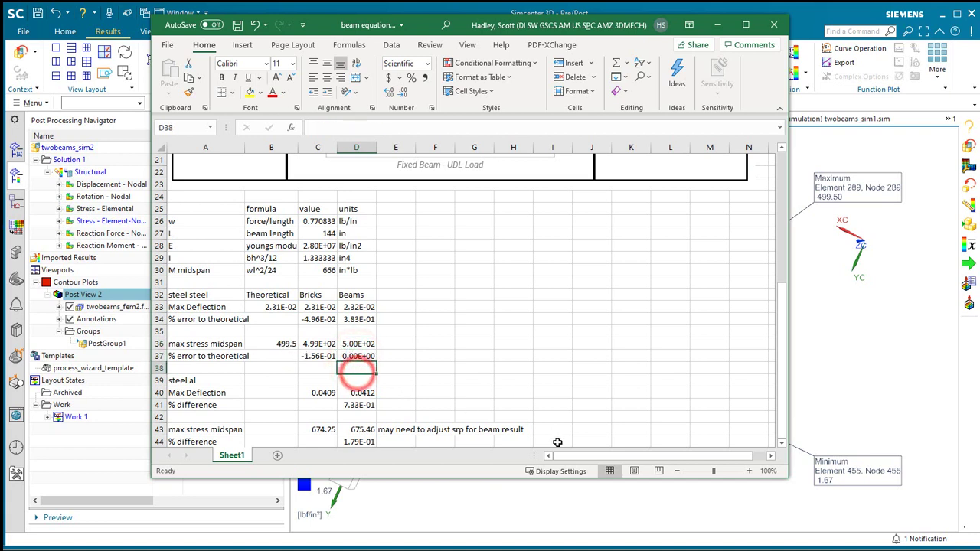
left_click(717, 26)
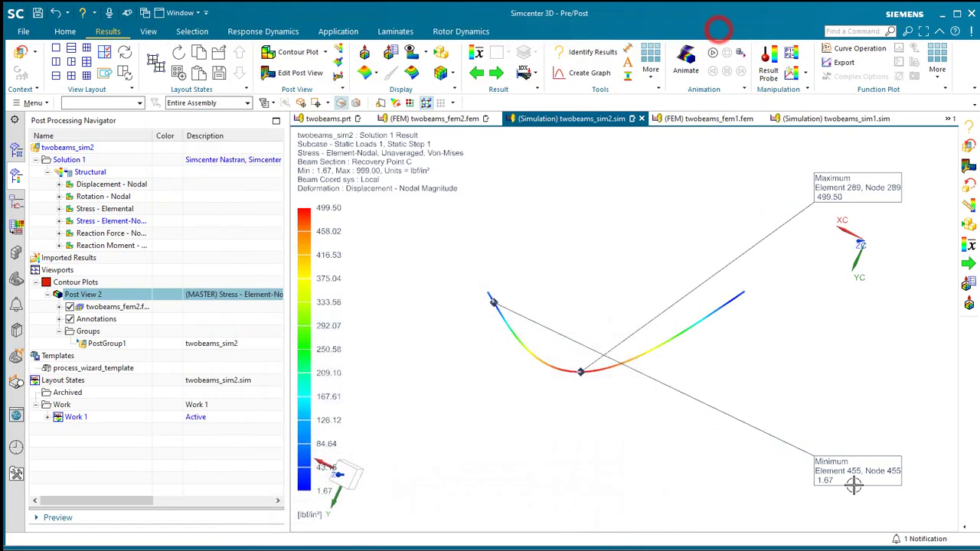
Leave the results view and save all modified parts
left_click(21, 56)
left_click(23, 31)
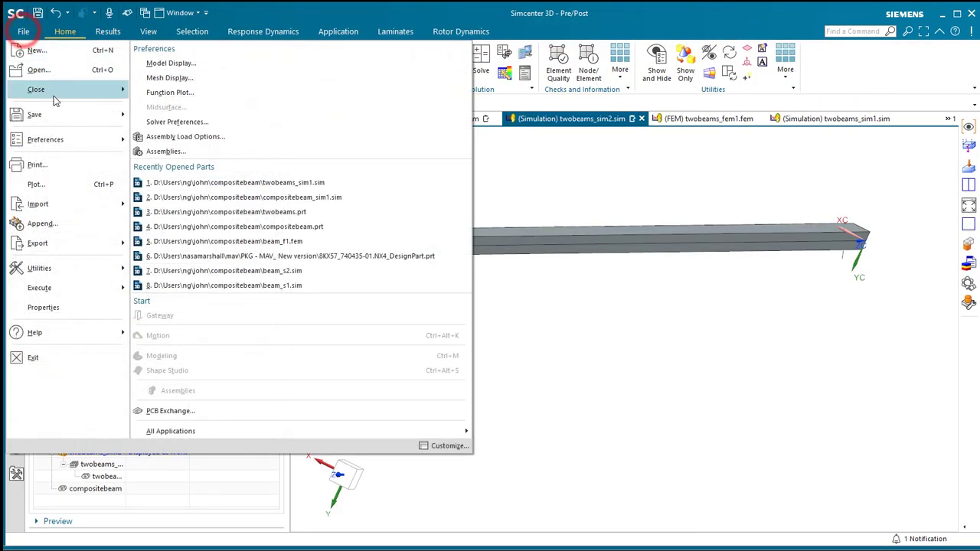
left_click(65, 121)
left_click(201, 144)
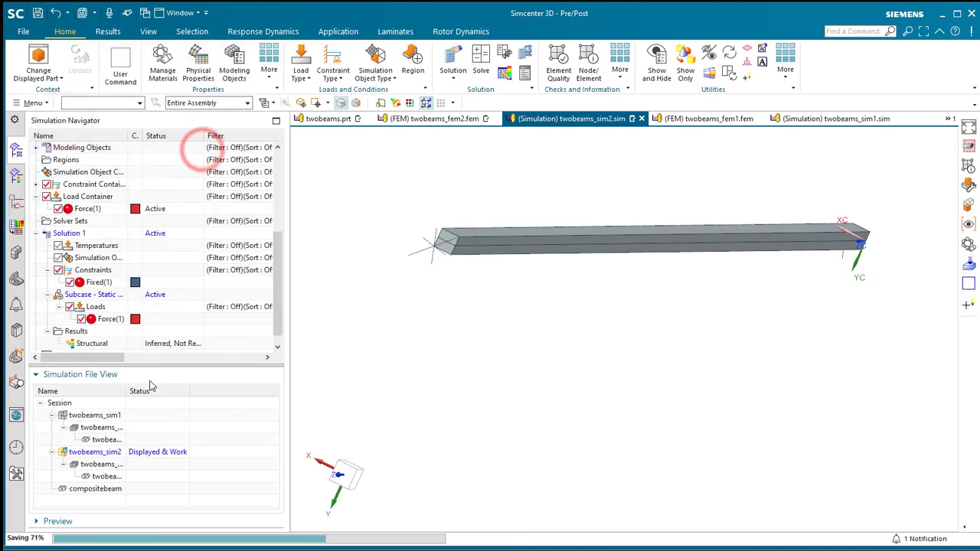
Save the displayed twobeams_fem1 as the new FEM file twobeams_fem1m.fem
double_click(111, 429)
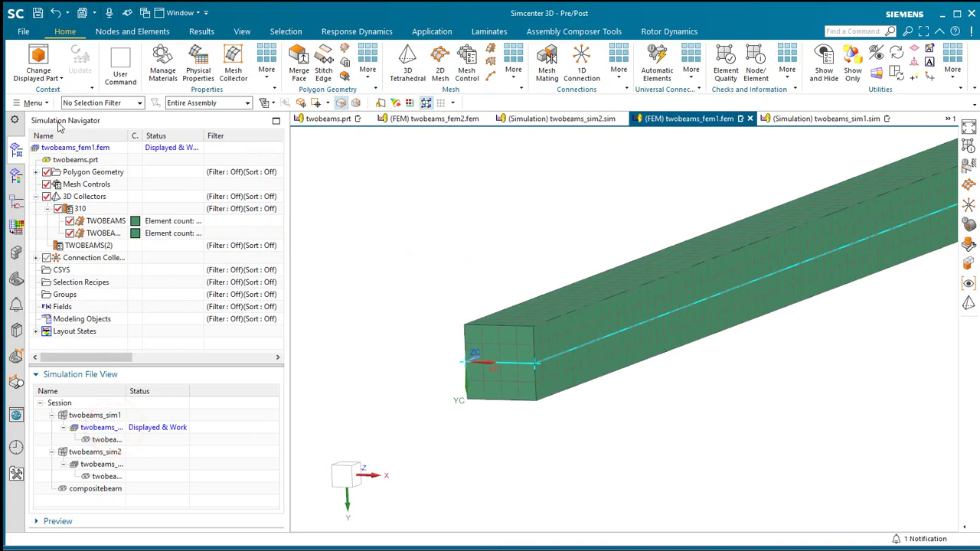
left_click(22, 36)
left_click(46, 112)
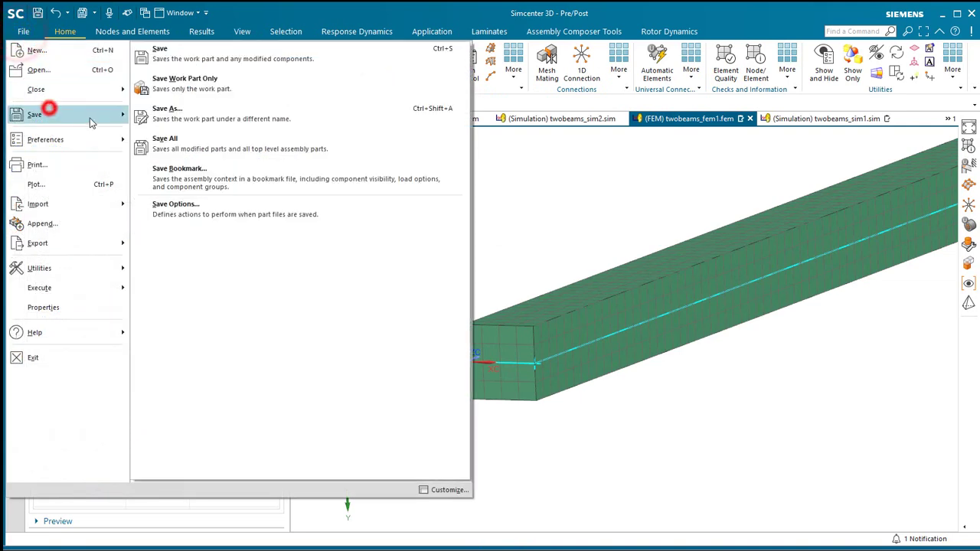
left_click(185, 121)
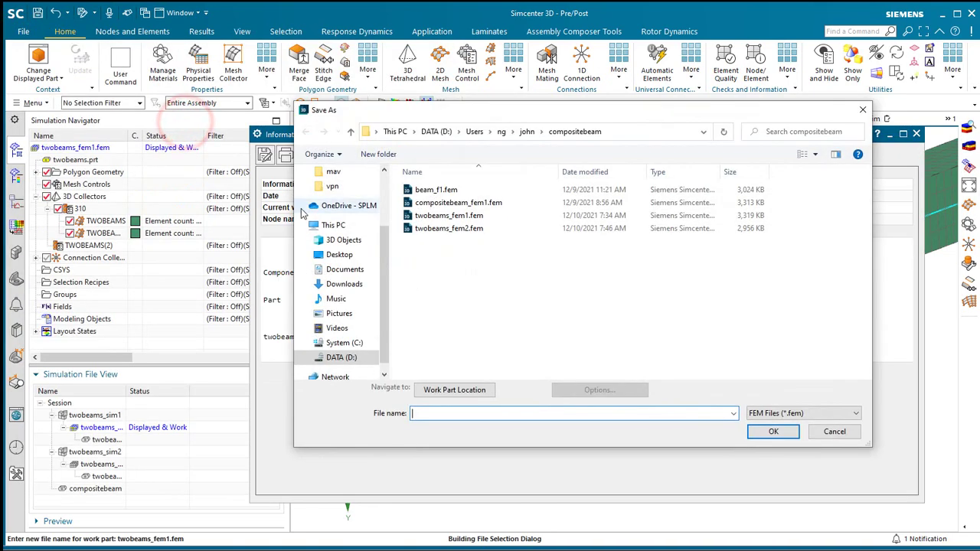
left_click(459, 215)
left_click(464, 414)
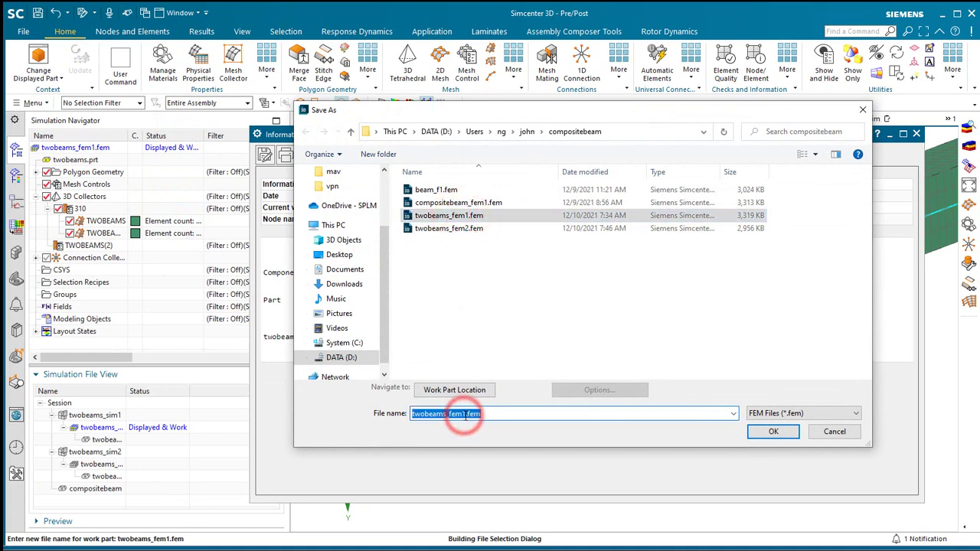
left_click(464, 414)
type("m")
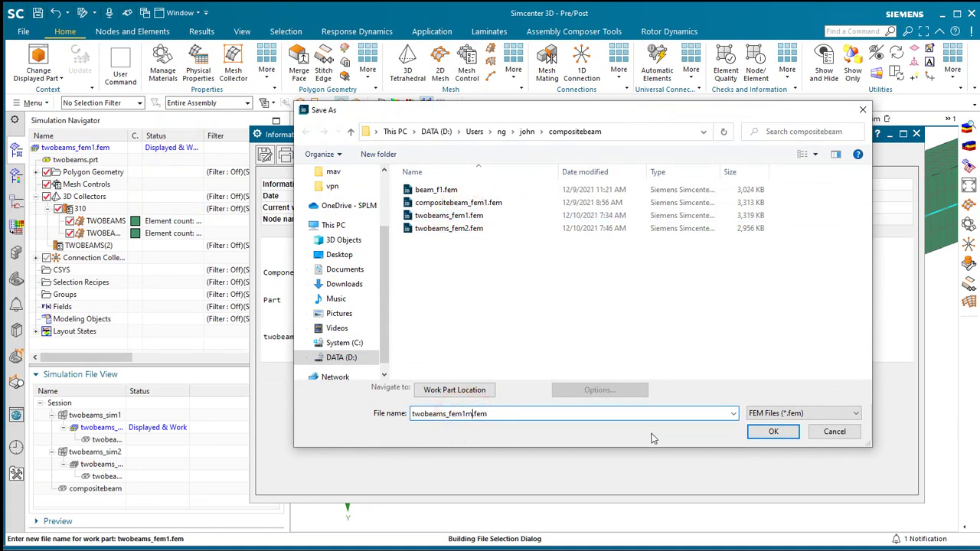
left_click(773, 431)
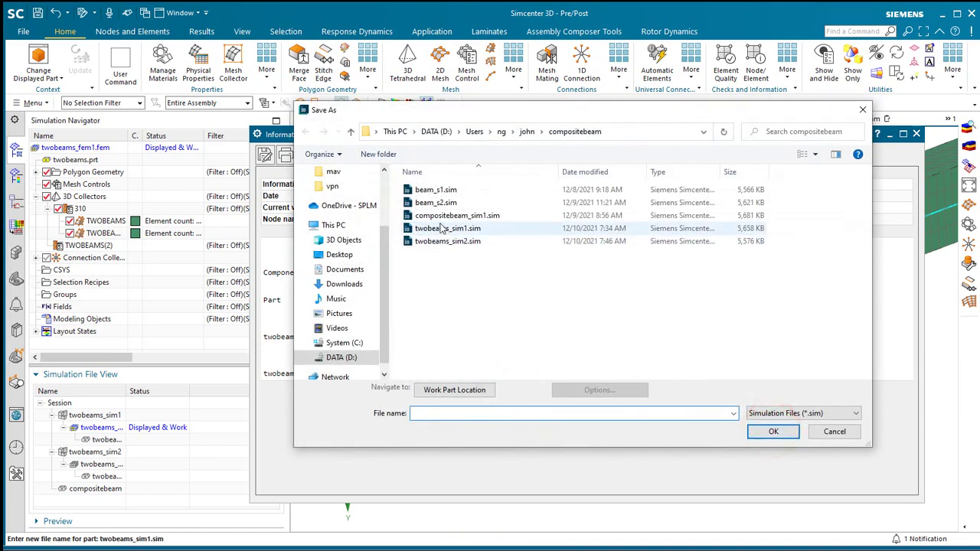
Save the simulation copy as twobeams_sim1m.sim and accept the save warning
left_click(451, 230)
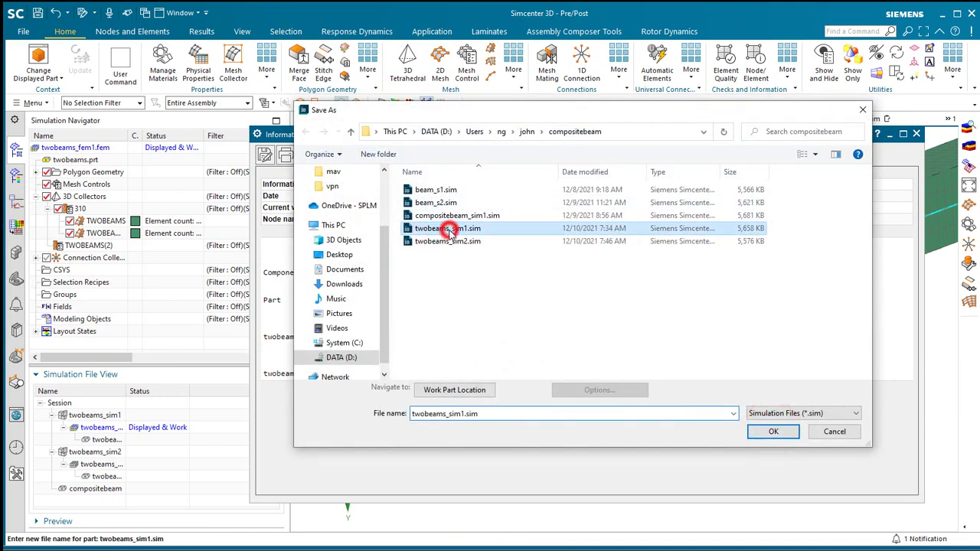
left_click(463, 417)
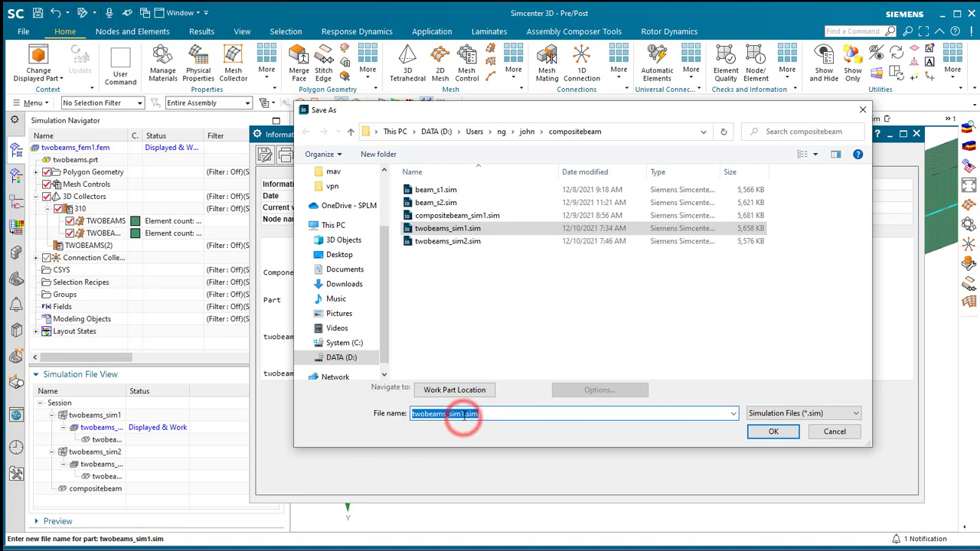
left_click(461, 415)
type("m")
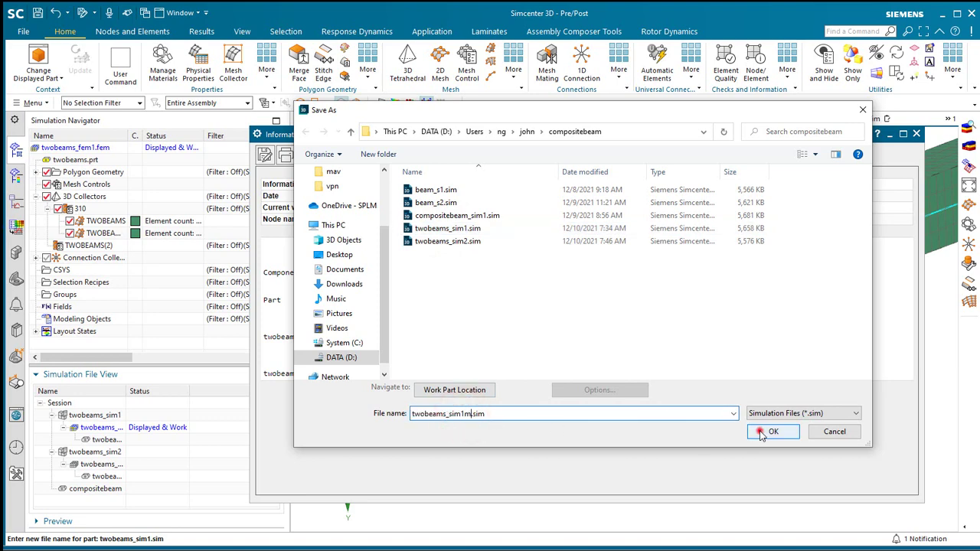
left_click(761, 434)
left_click(434, 300)
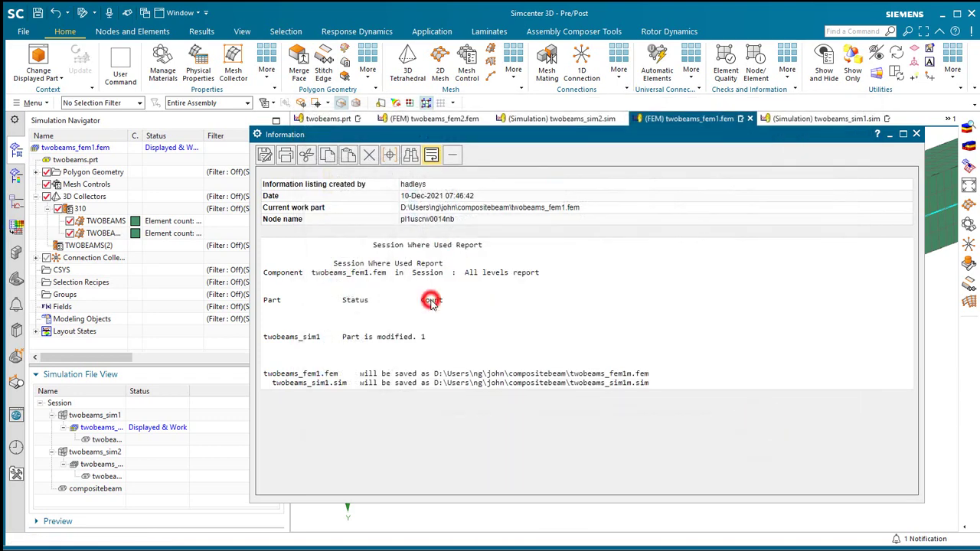
left_click(915, 135)
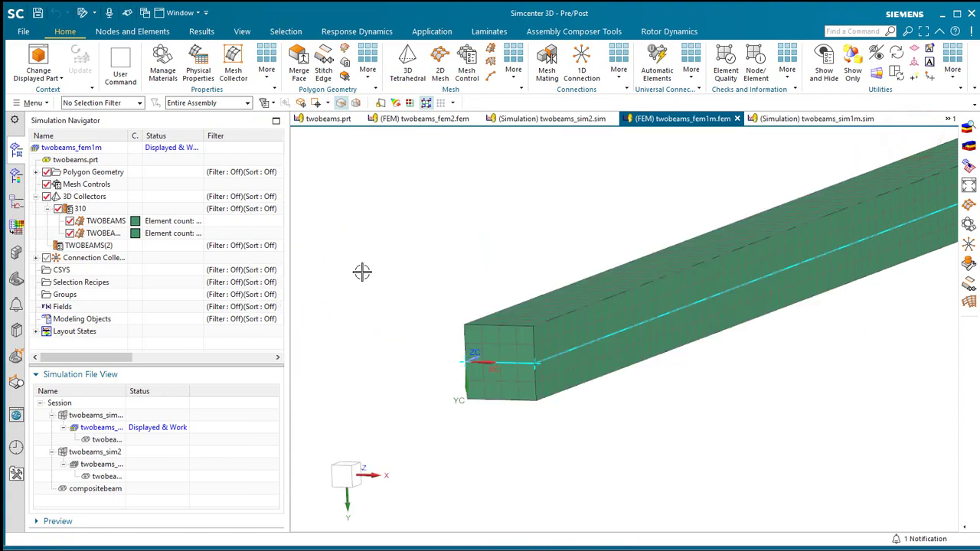
Move the TWOBEAMS(2) mesh into the TWOBEAMS(2) mesh collector
left_click(105, 233)
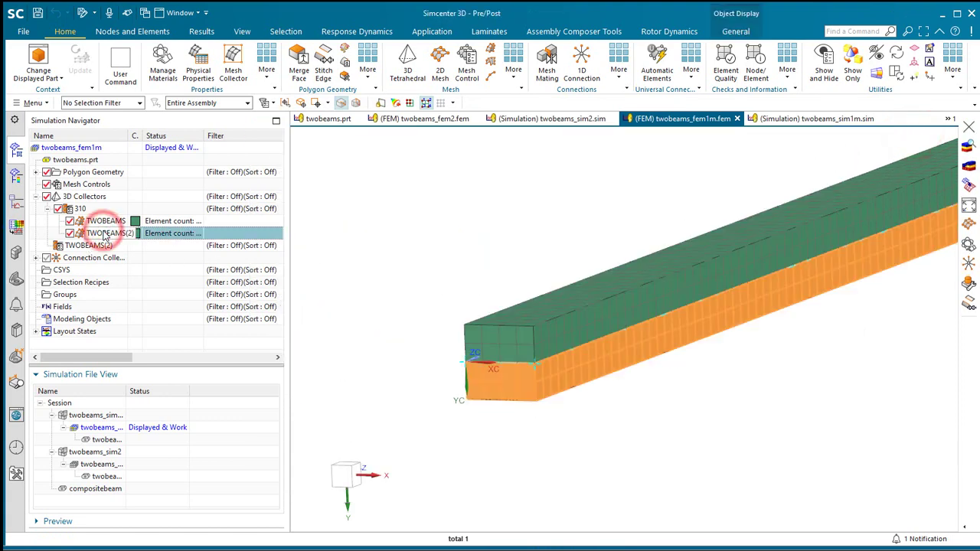
left_click_drag(105, 234, 107, 247)
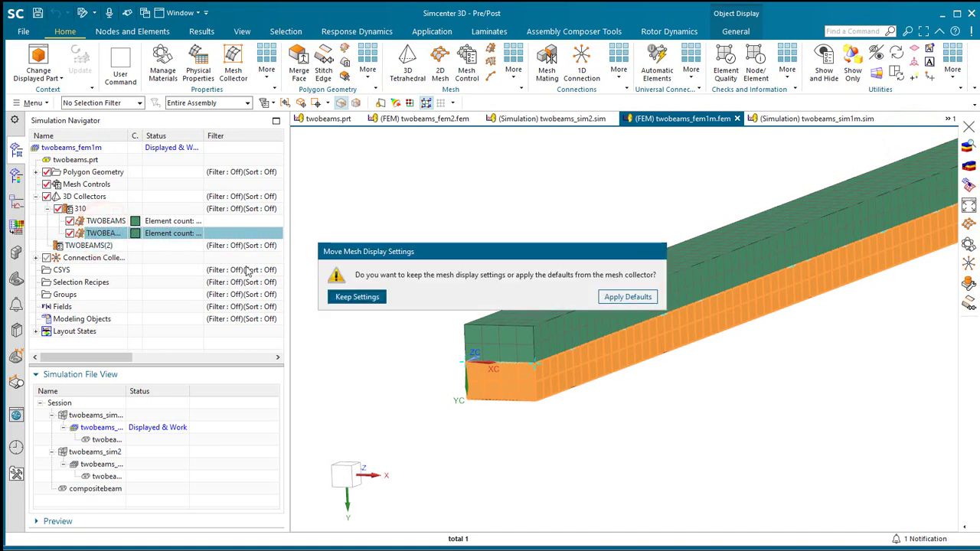
left_click(640, 299)
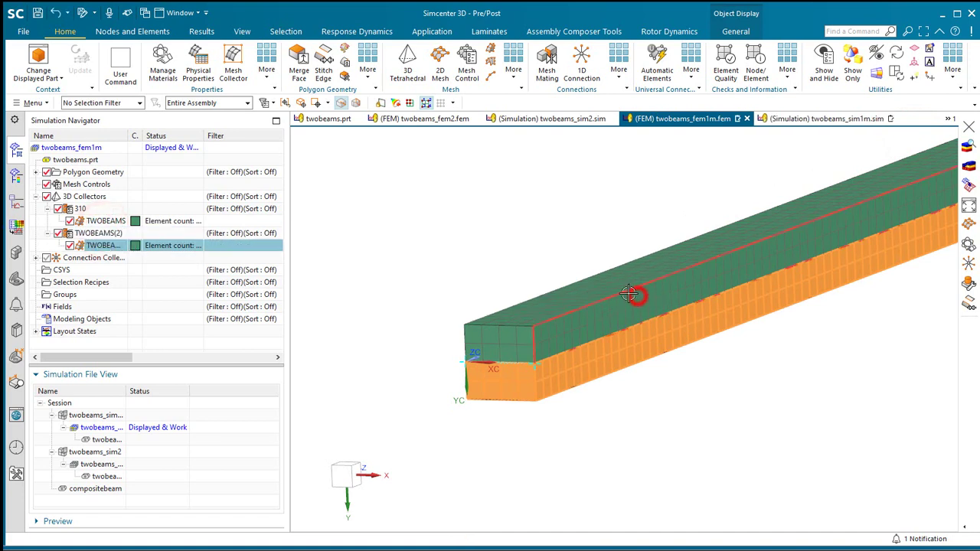
Rename the collector 6061 with Aluminum_6061 PSOLID material, then display twobeams_sim1m
right_click(88, 236)
left_click(107, 259)
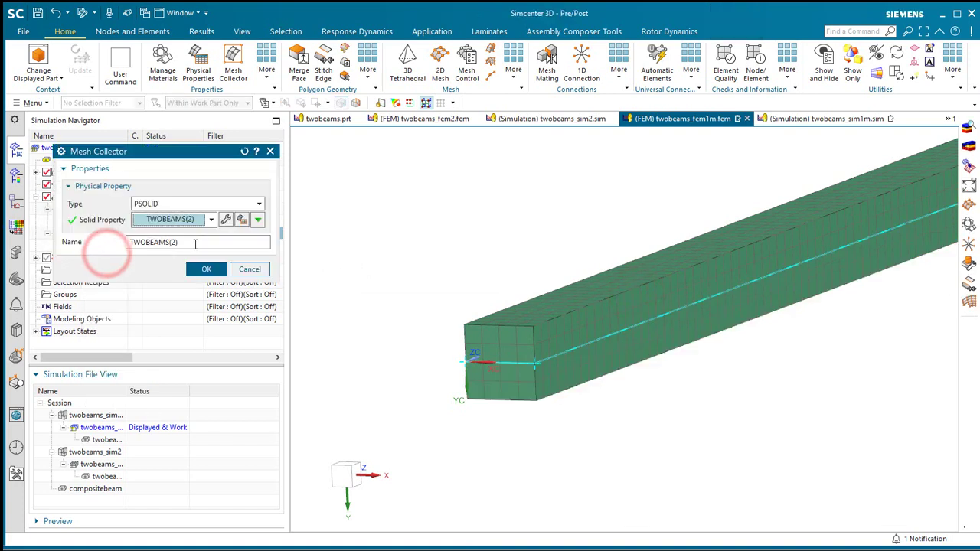
left_click_drag(194, 242, 112, 244)
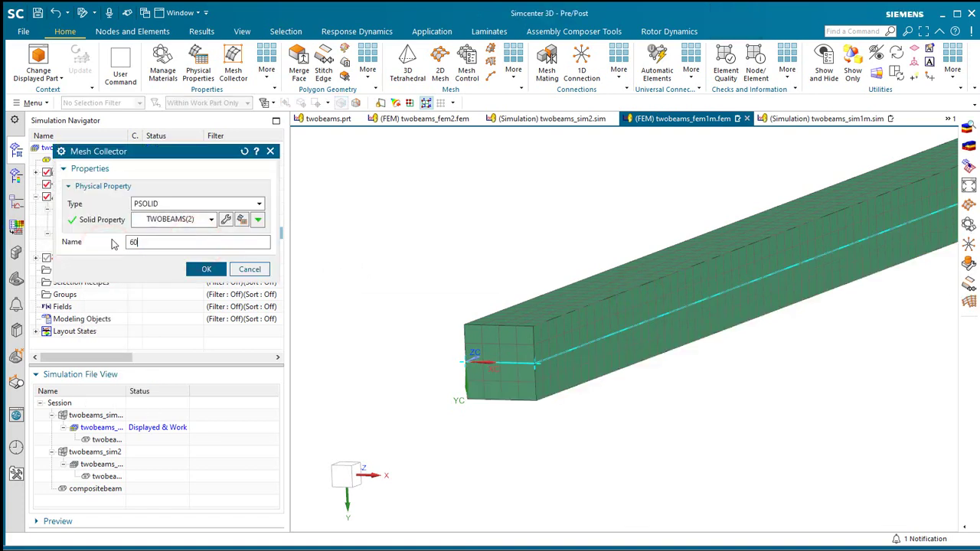
left_click(226, 220)
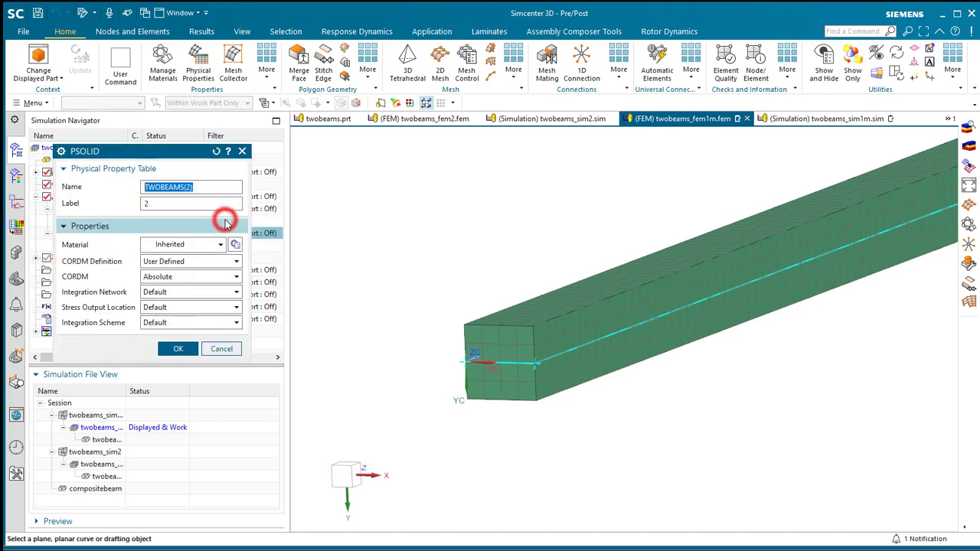
left_click(219, 244)
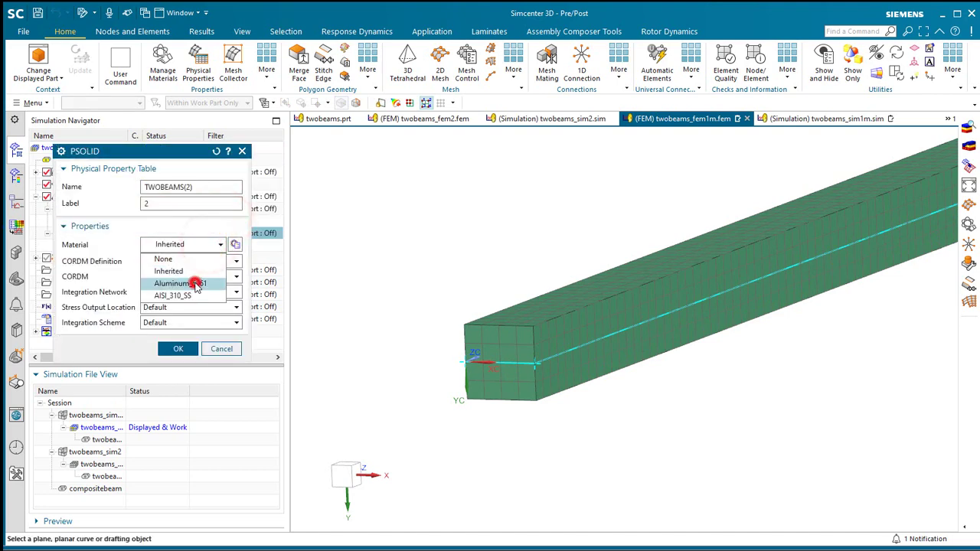
left_click(191, 282)
left_click(182, 361)
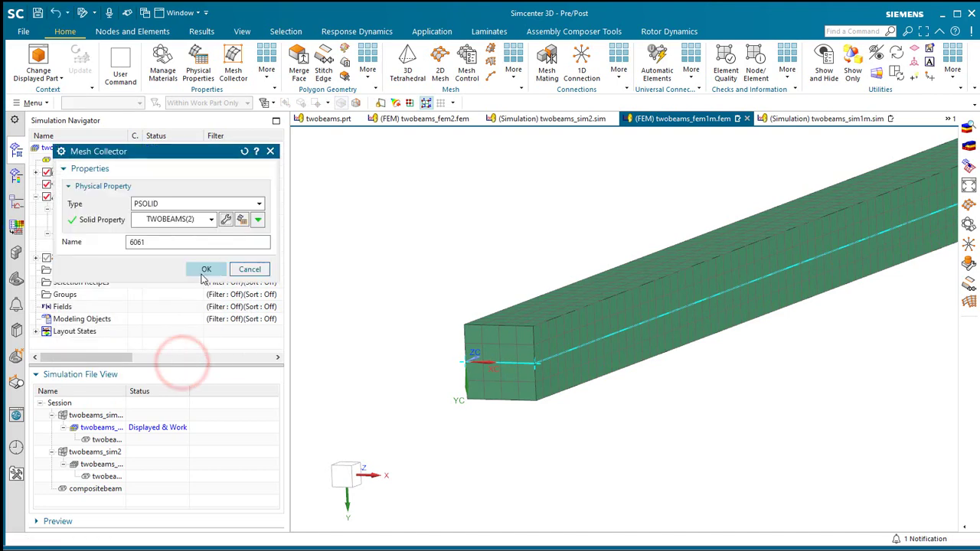
left_click(204, 269)
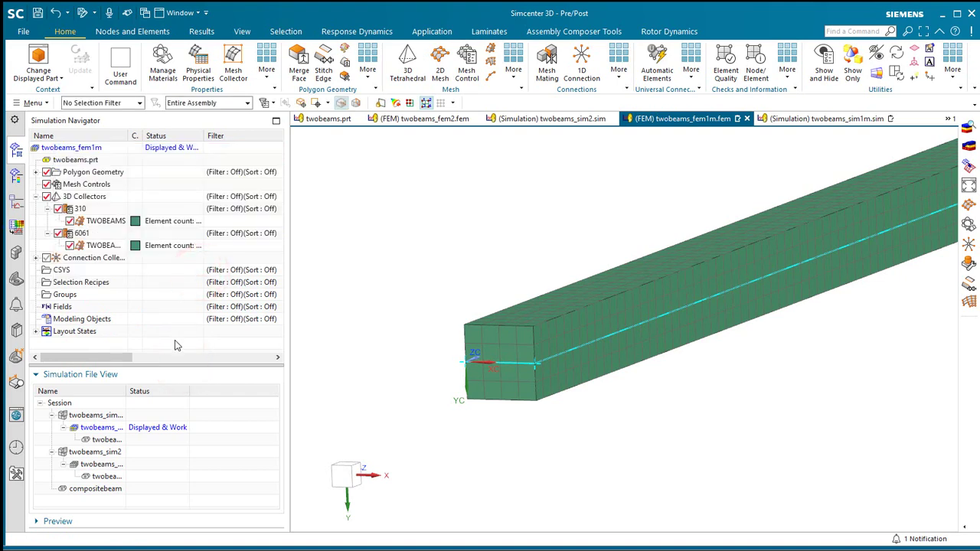
double_click(99, 415)
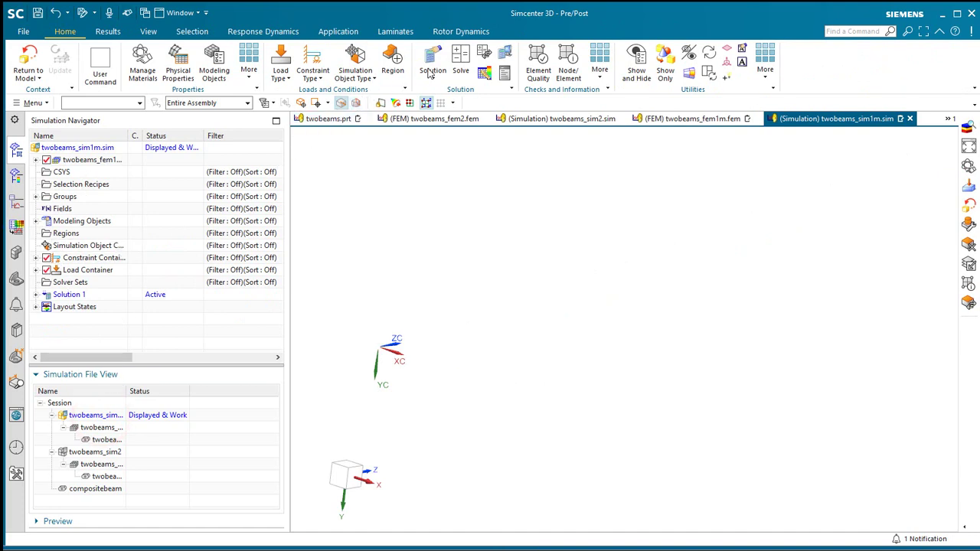
Run the Nastran solve of twobeams_sim1m, skipping the results review and closing the log
left_click(460, 63)
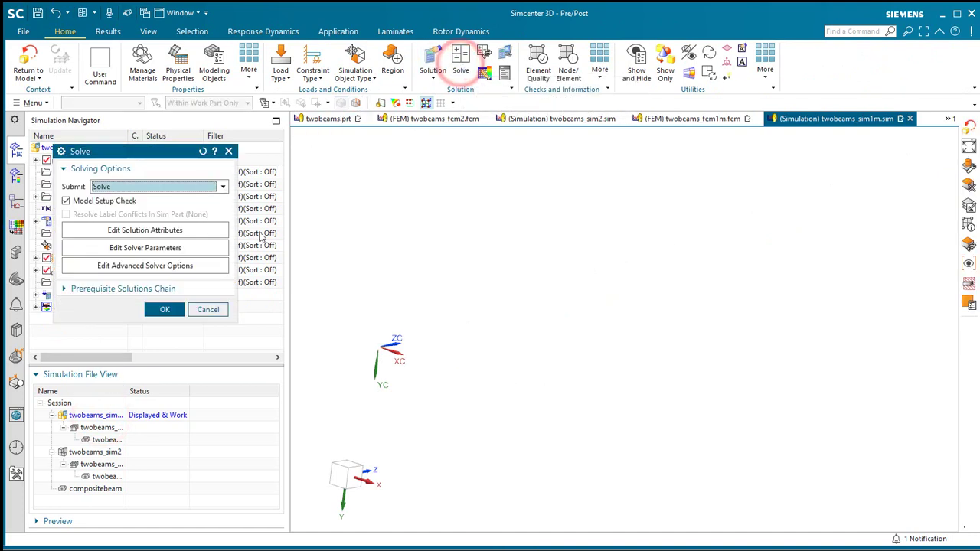
left_click(160, 309)
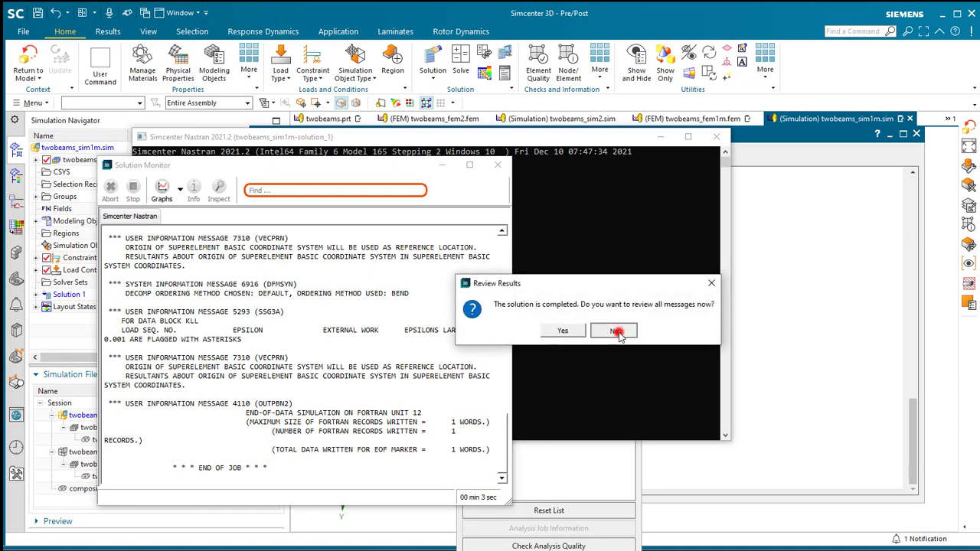
left_click(616, 331)
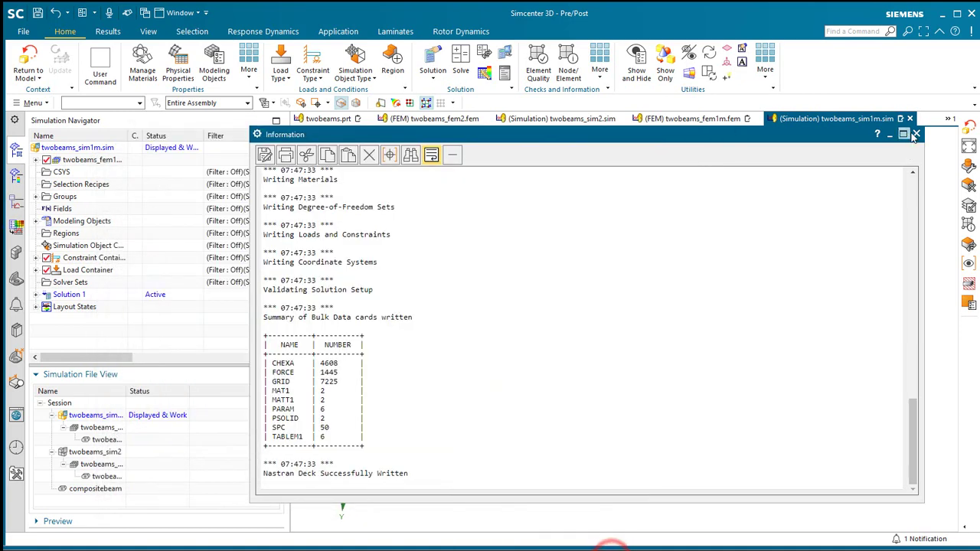
left_click(915, 134)
Plot Solution 1's nodal displacement contour, which peaks at 0.0409 in
left_click(29, 60)
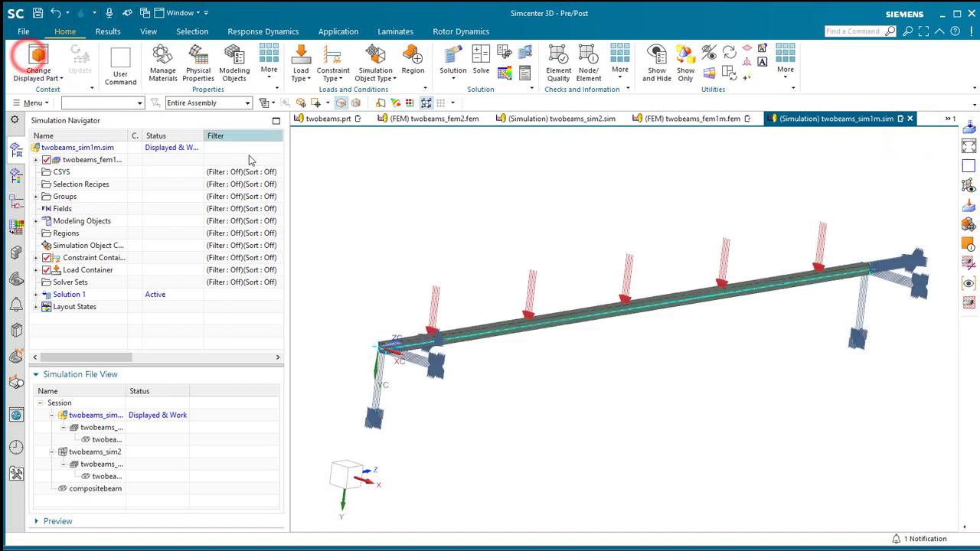
scroll(513, 325, "up", 1)
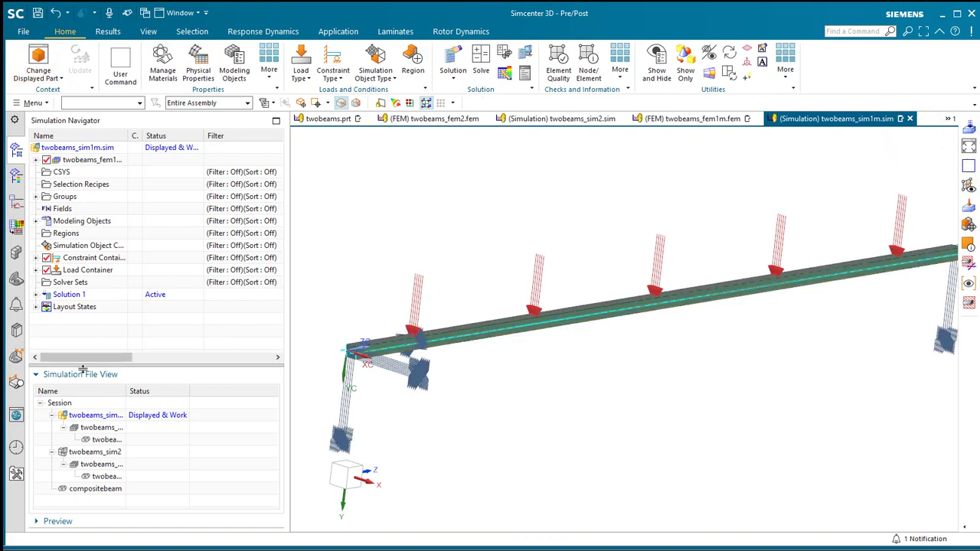
left_click(35, 294)
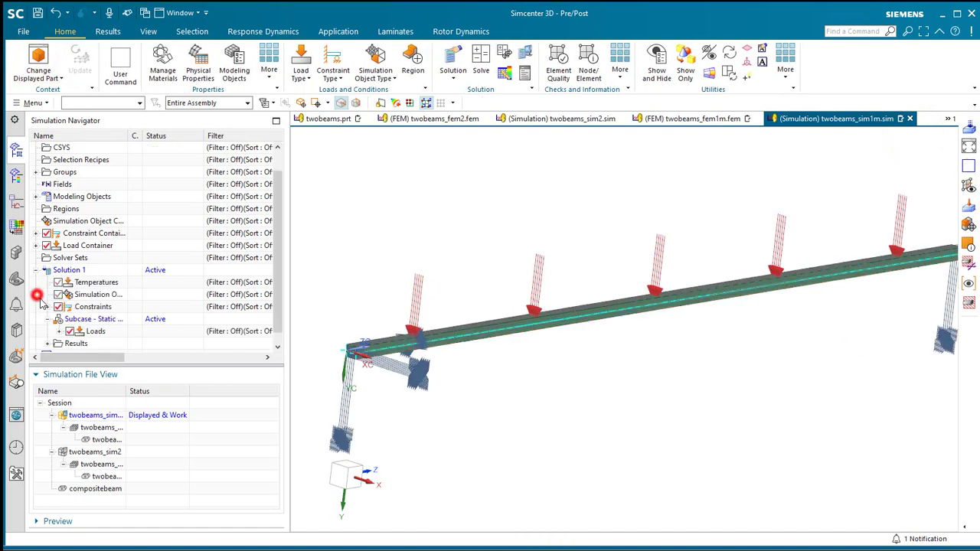
left_click(47, 345)
double_click(48, 341)
left_click(48, 172)
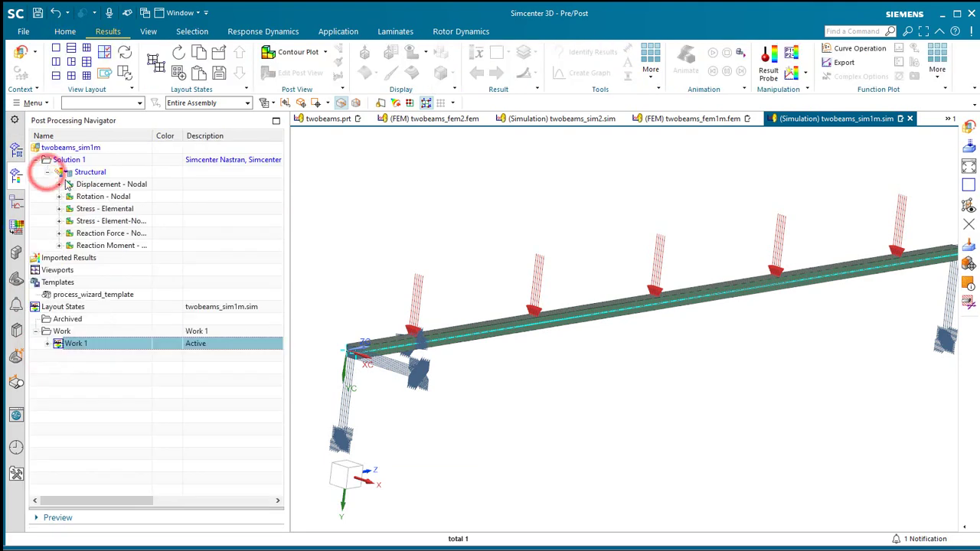
double_click(99, 185)
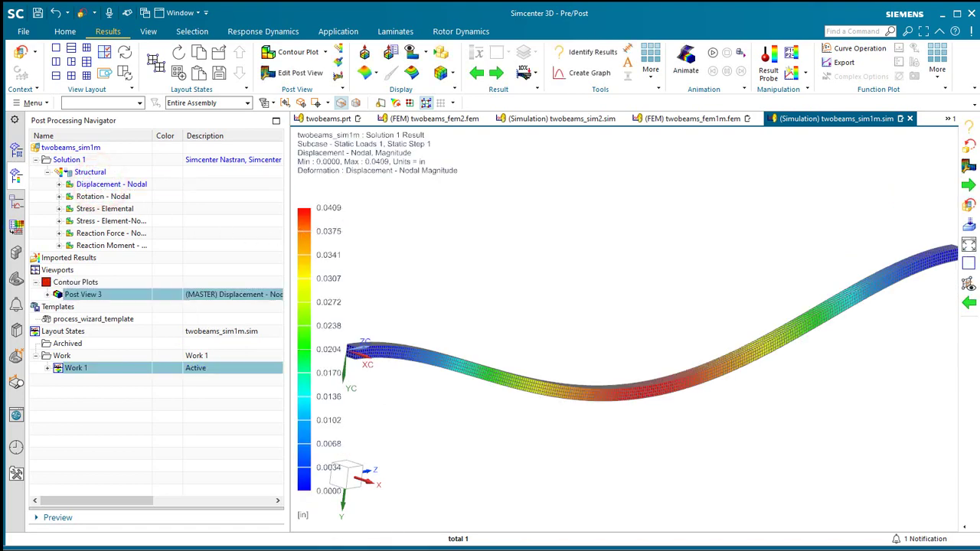
key("alt+Tab")
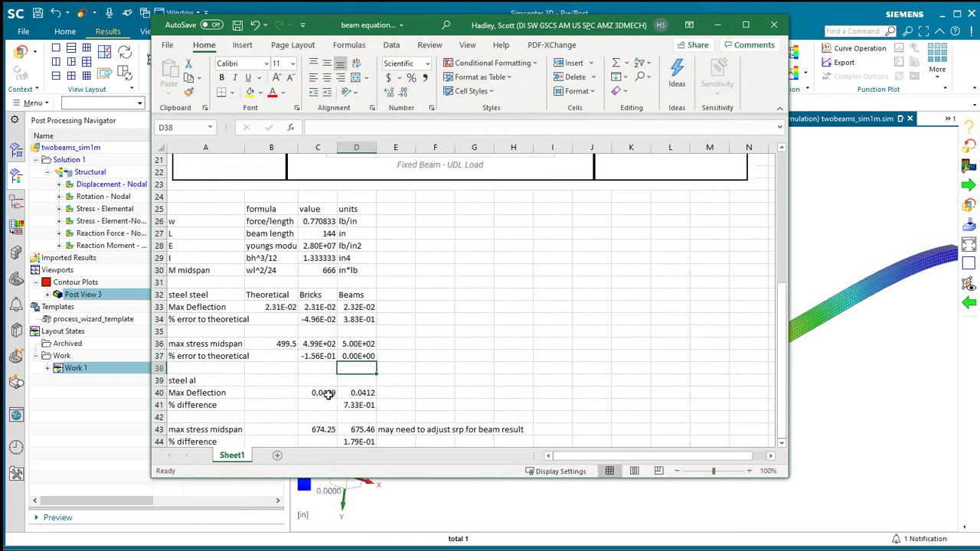
Confirm C40 reads 0.0409 in brick deflection, then minimize Excel
left_click(328, 394)
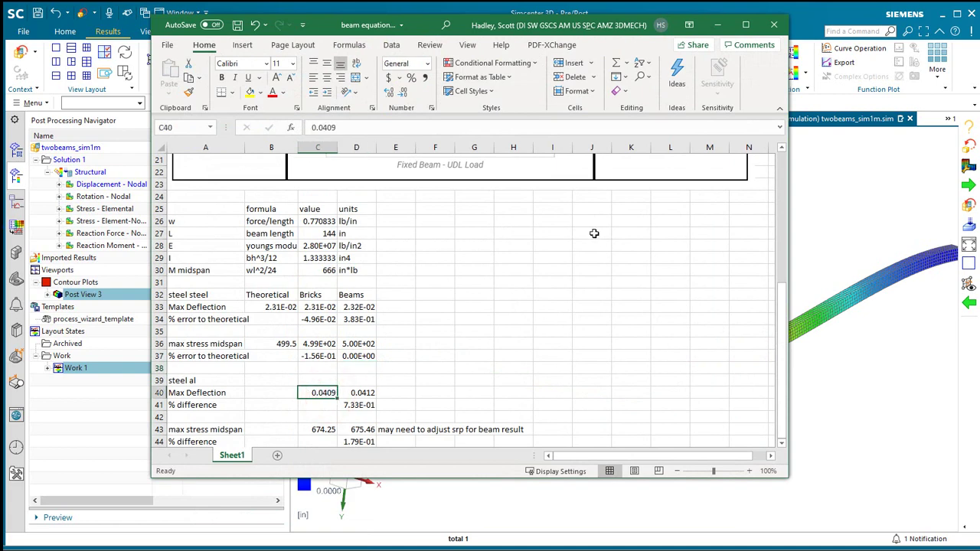
left_click(716, 26)
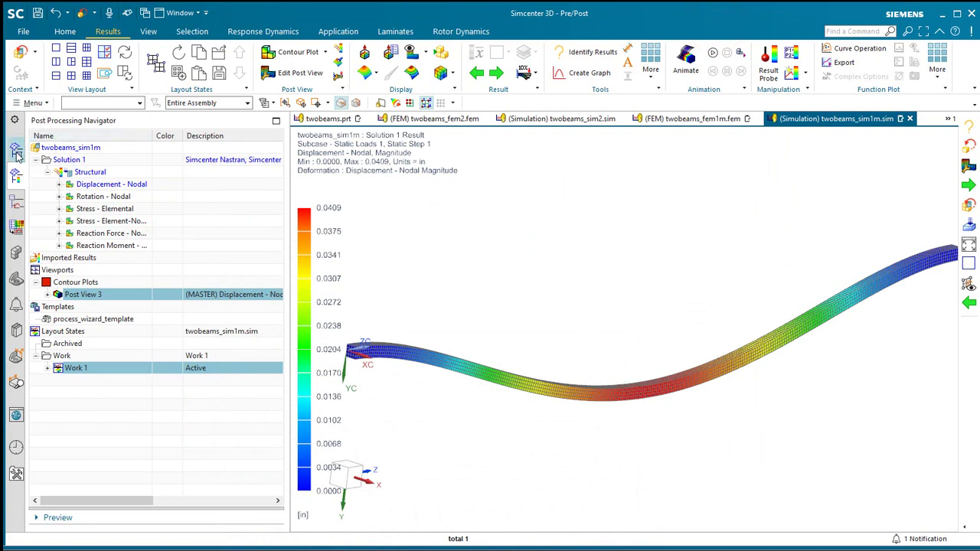
Plot element-nodal von Mises stress and box-identify one beam's stress range
double_click(99, 222)
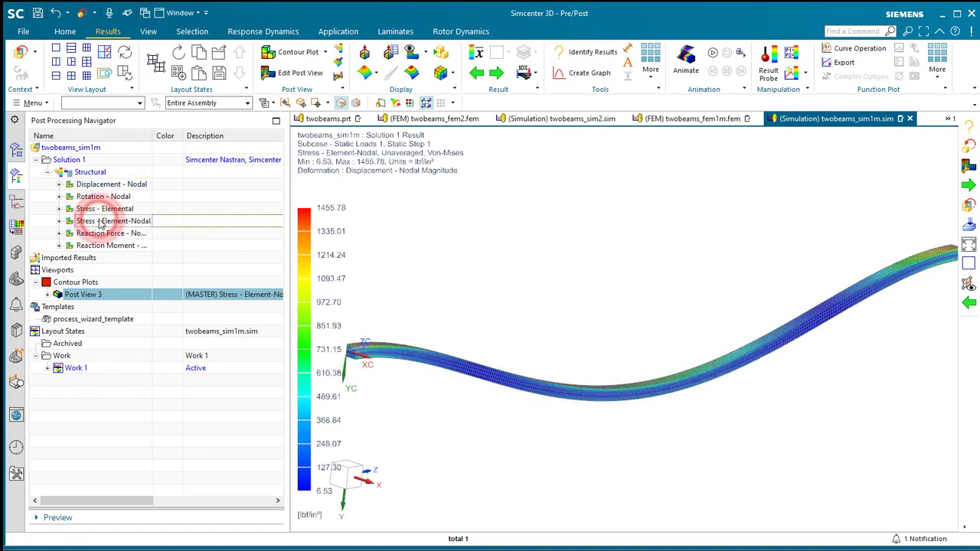
left_click(580, 52)
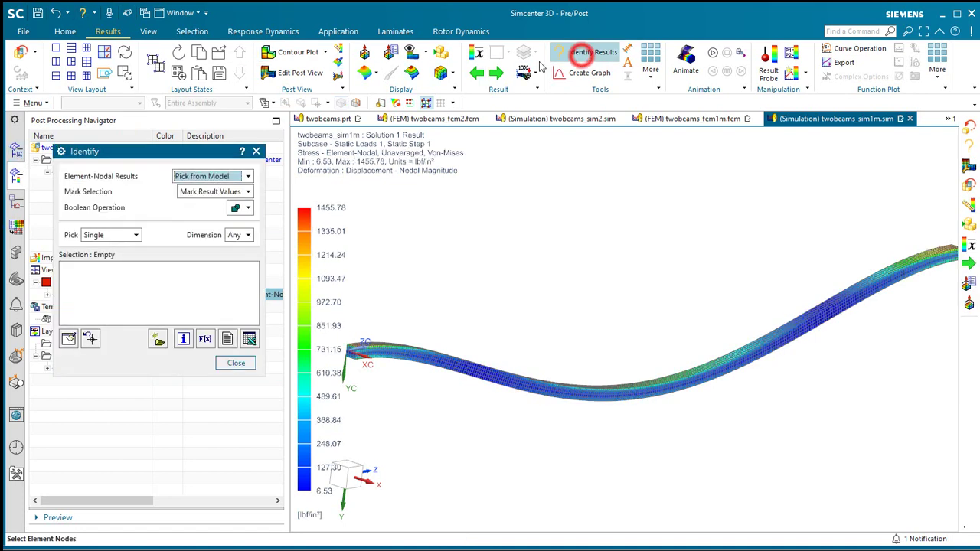
left_click(119, 238)
left_click(114, 263)
left_click_drag(511, 431, 762, 334)
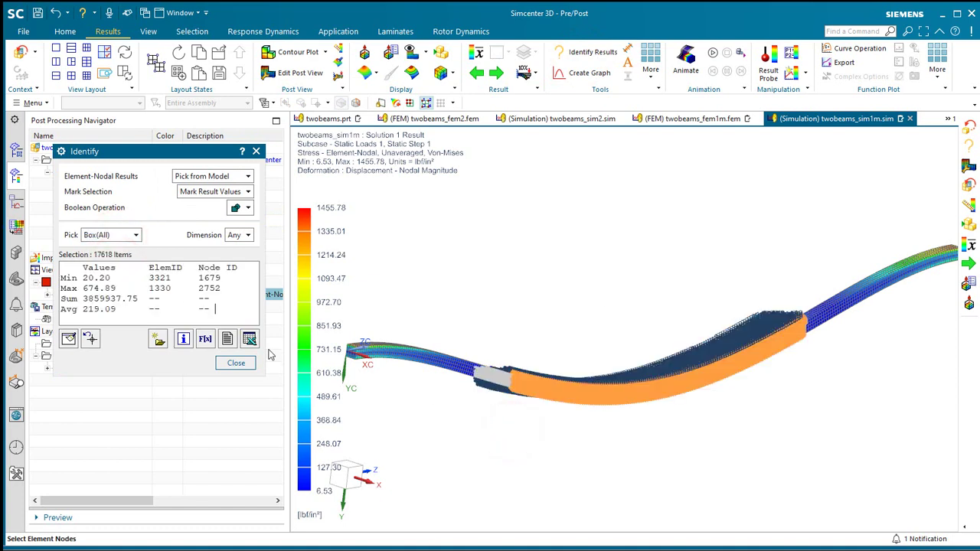
left_click(234, 362)
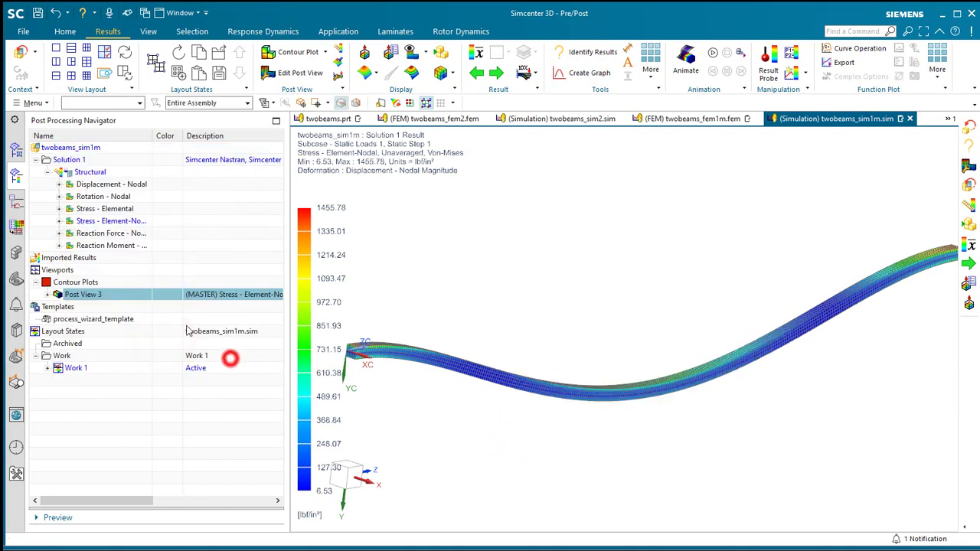
Show only PostGroup2's beam with its 674.89 maximum and 20.20 minimum annotated
left_click(48, 294)
left_click(59, 332)
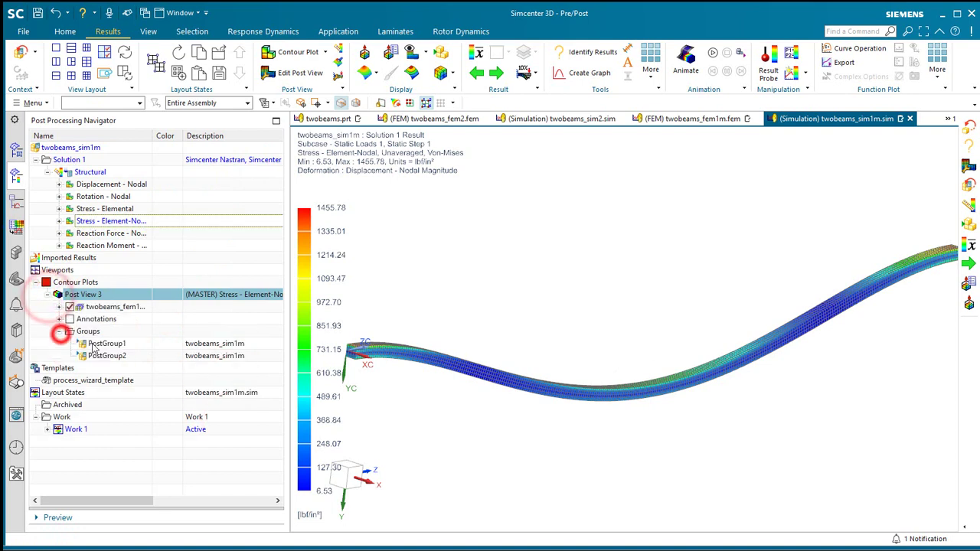
right_click(108, 357)
left_click(128, 368)
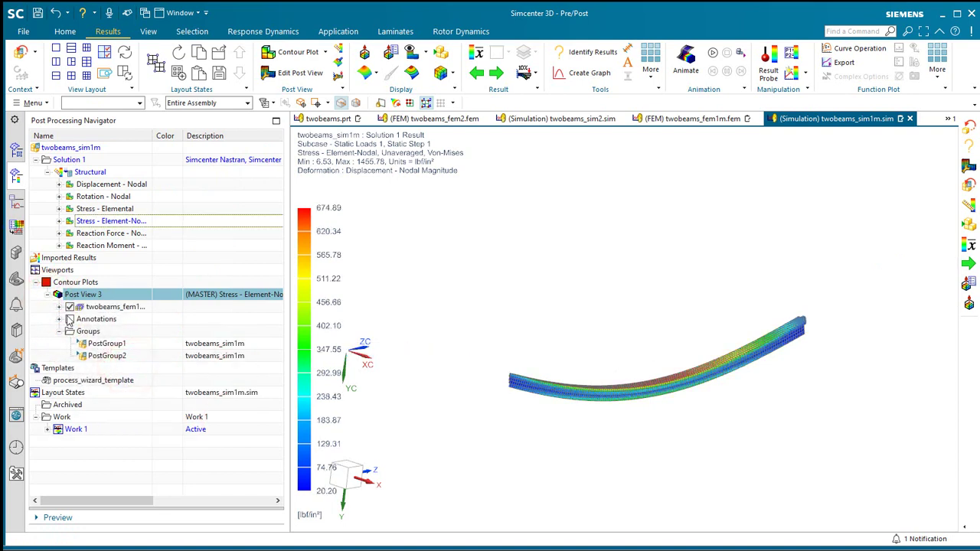
left_click(70, 319)
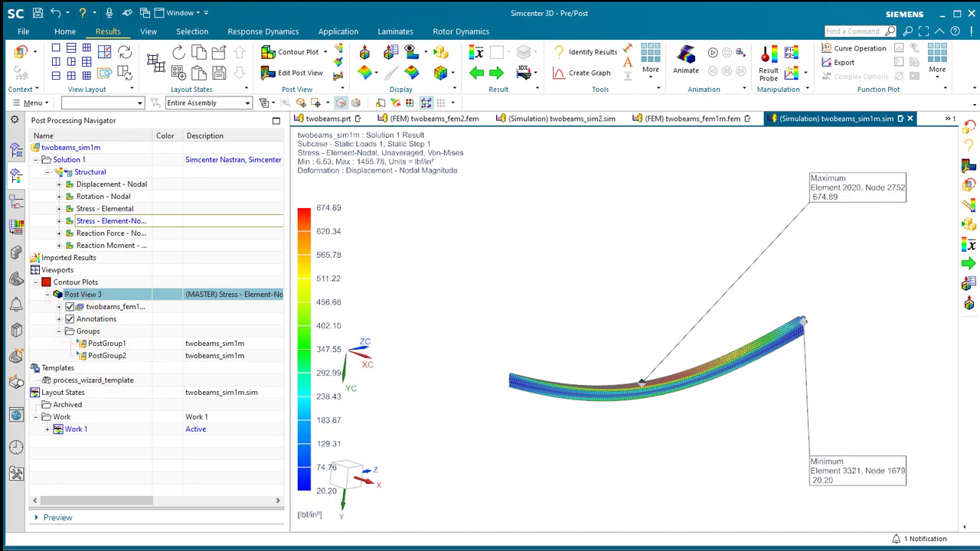
Enter 674.89 as the brick midspan stress in C43, then minimize the workbook
key("alt+Tab")
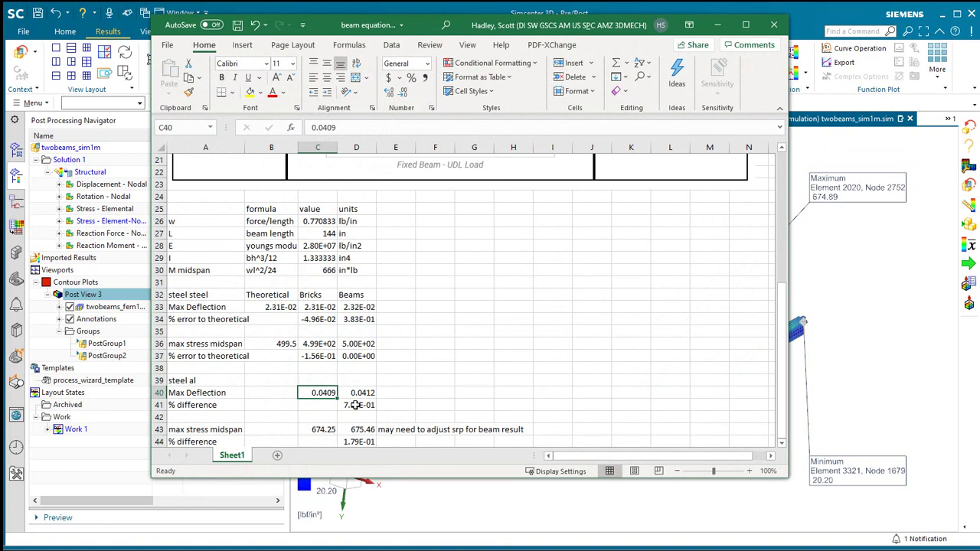
scroll(359, 403, "down", 1)
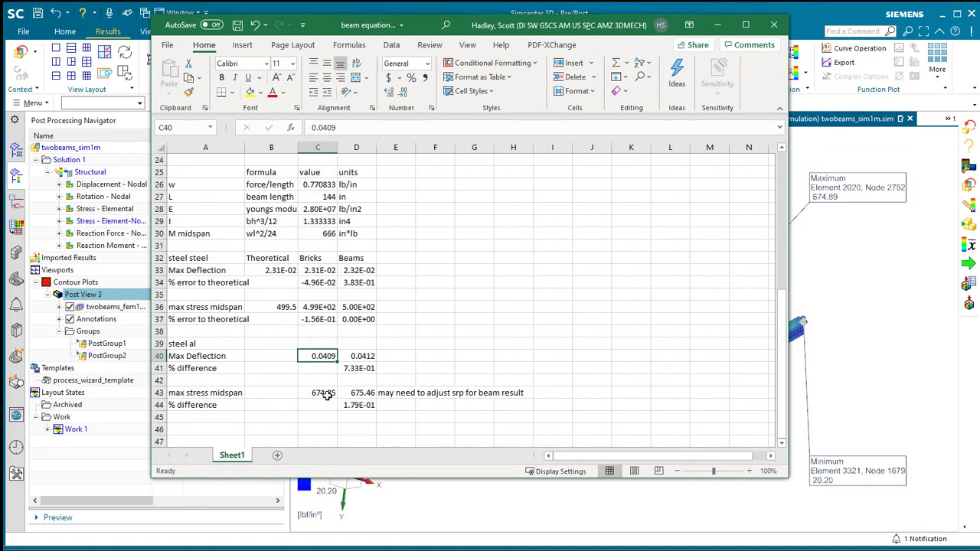
left_click(326, 393)
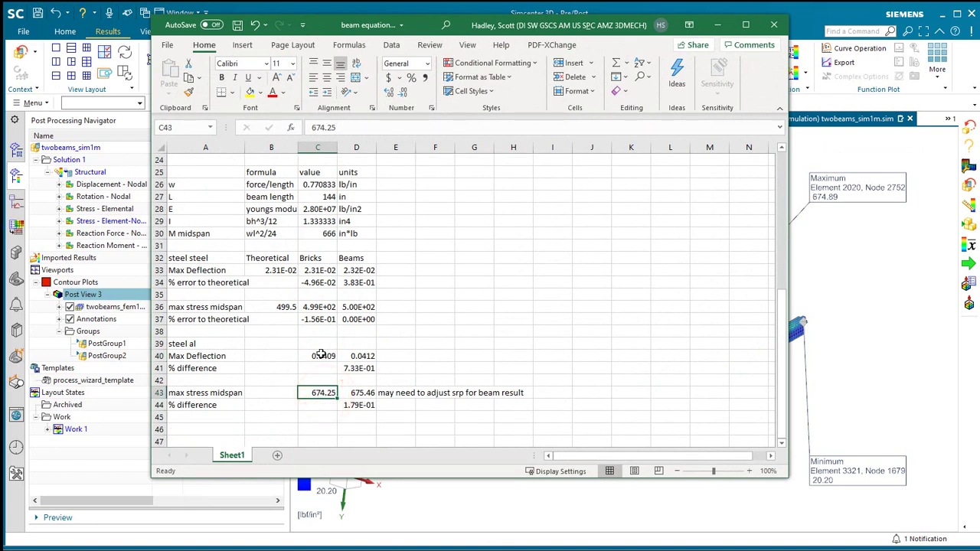
left_click(343, 129)
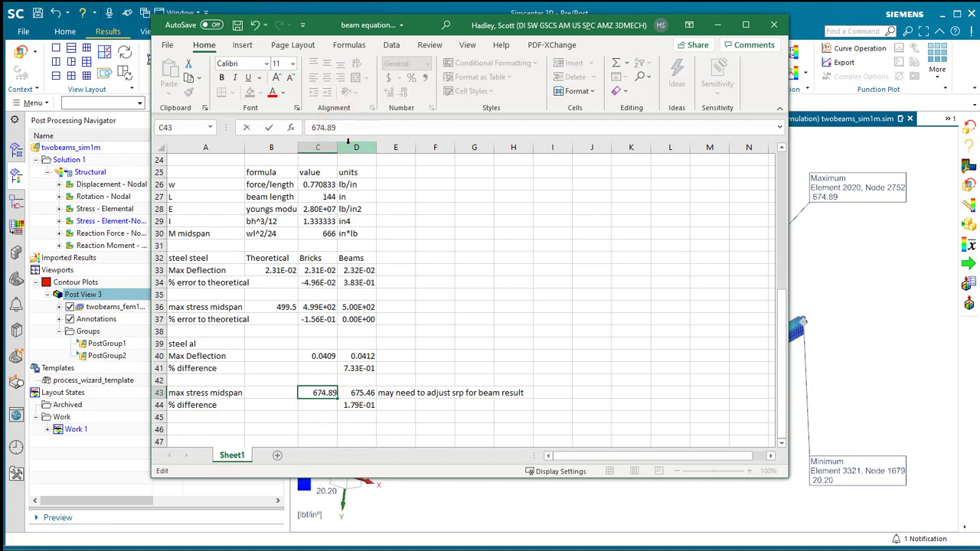
key("Return")
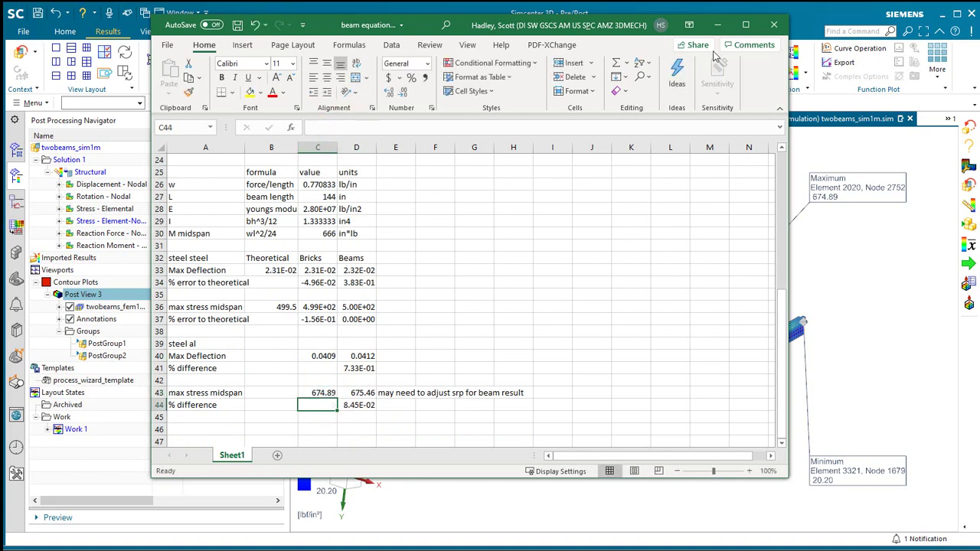
left_click(719, 25)
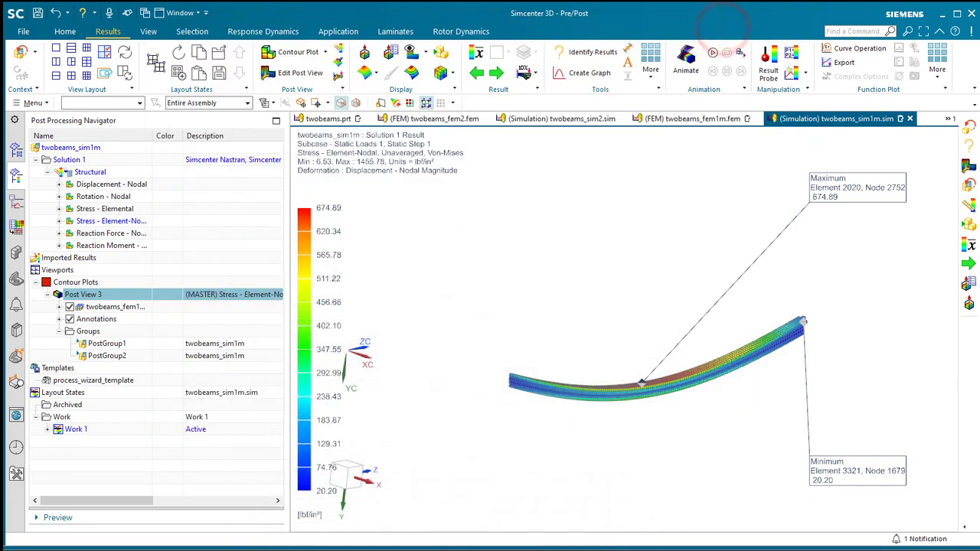
Save all modified parts
left_click(24, 32)
left_click(69, 114)
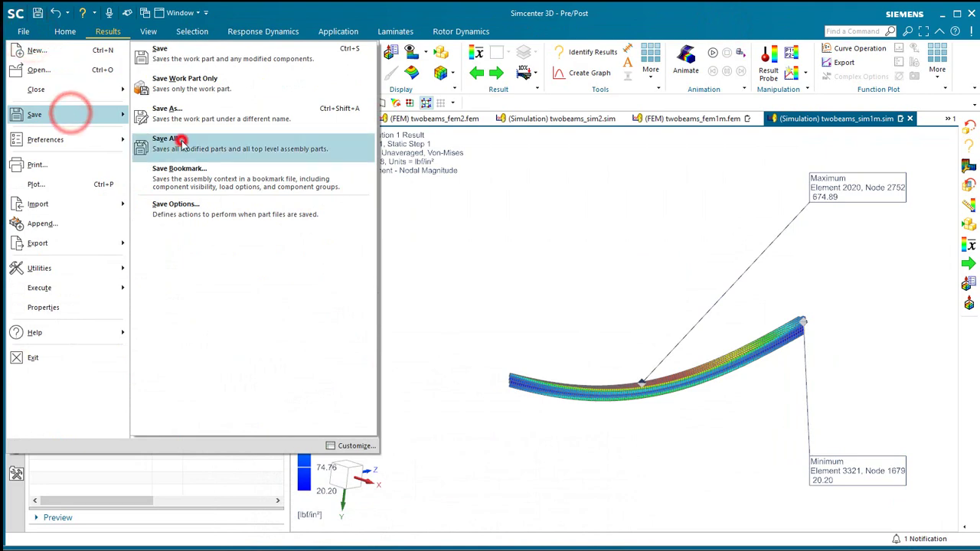
left_click(181, 138)
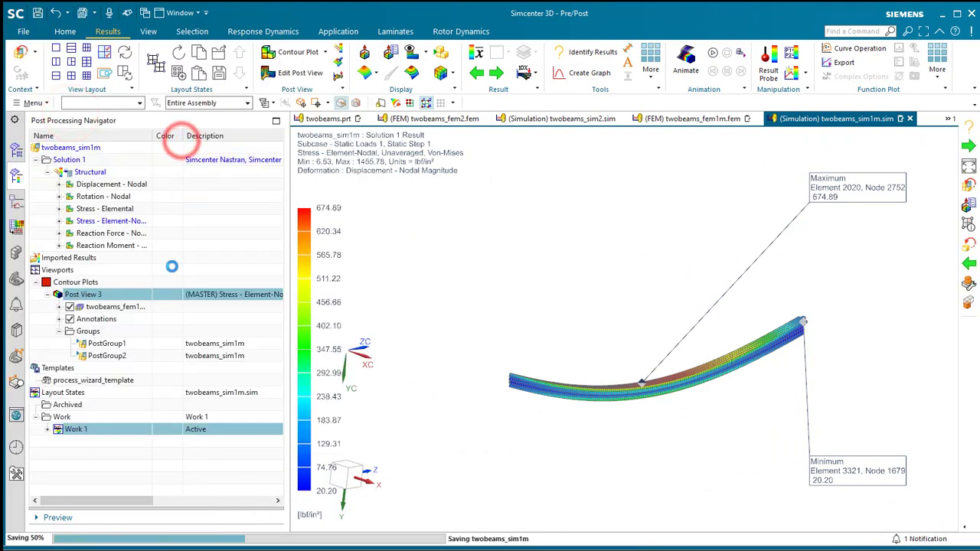
Make twobeams_fem2 the displayed work part from the Simulation File View
left_click(16, 153)
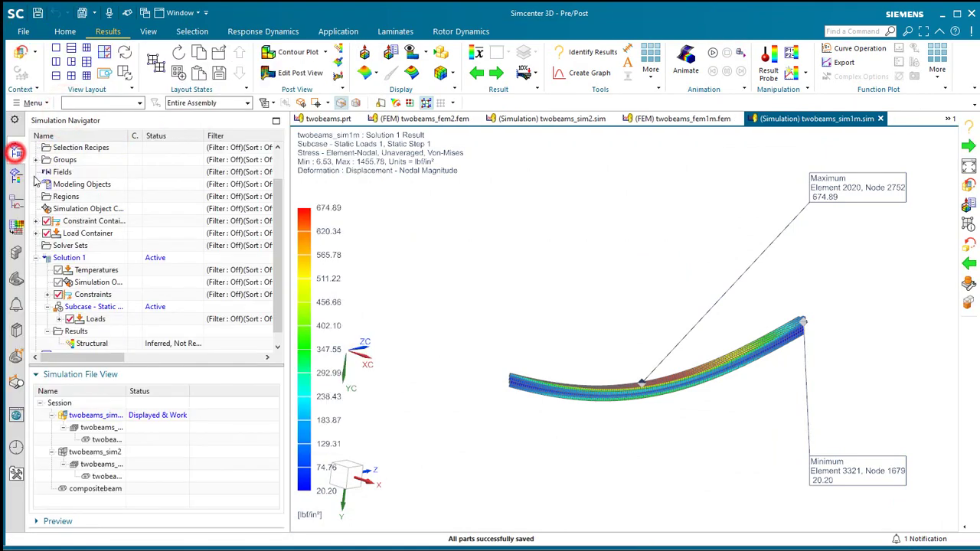
double_click(128, 391)
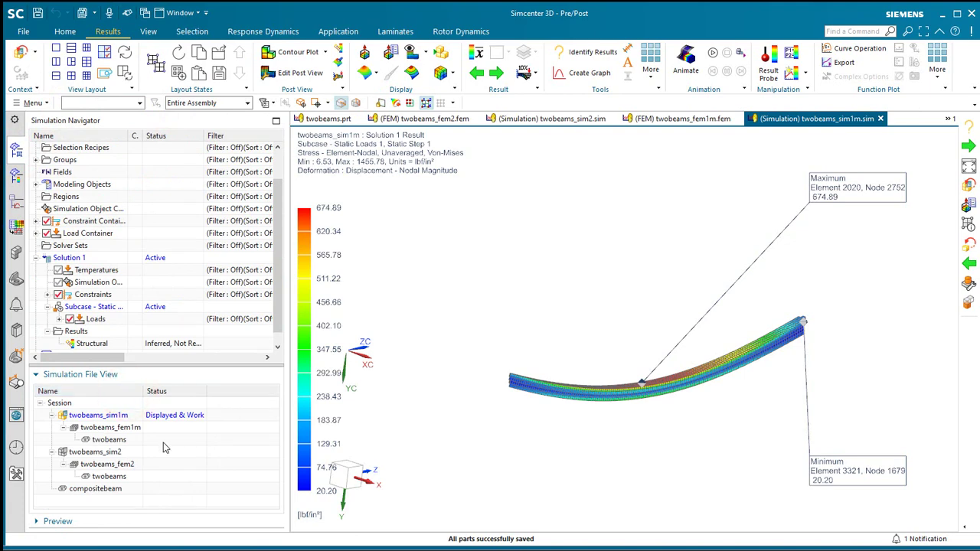
double_click(125, 464)
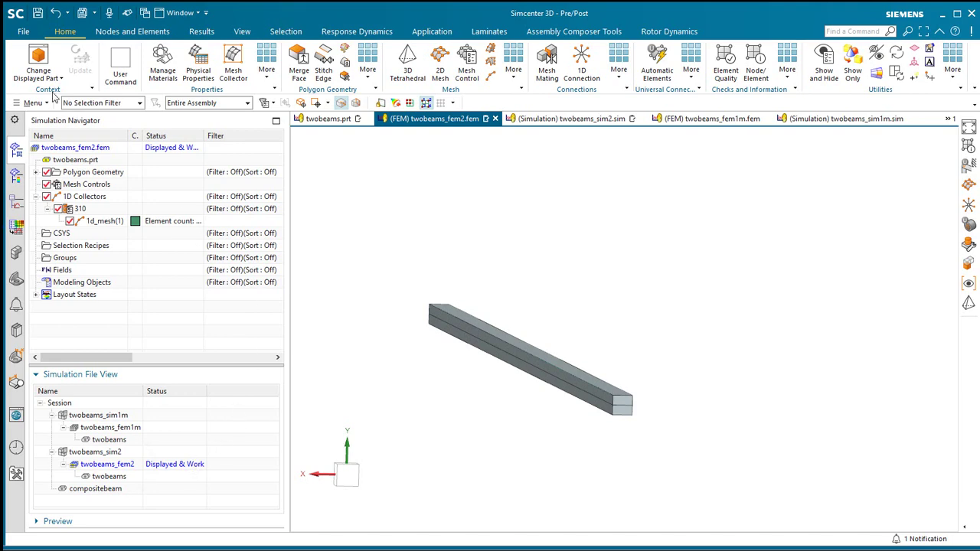
Save the FEM under the new name twobeams_fem2m.fem
left_click(24, 32)
left_click(61, 112)
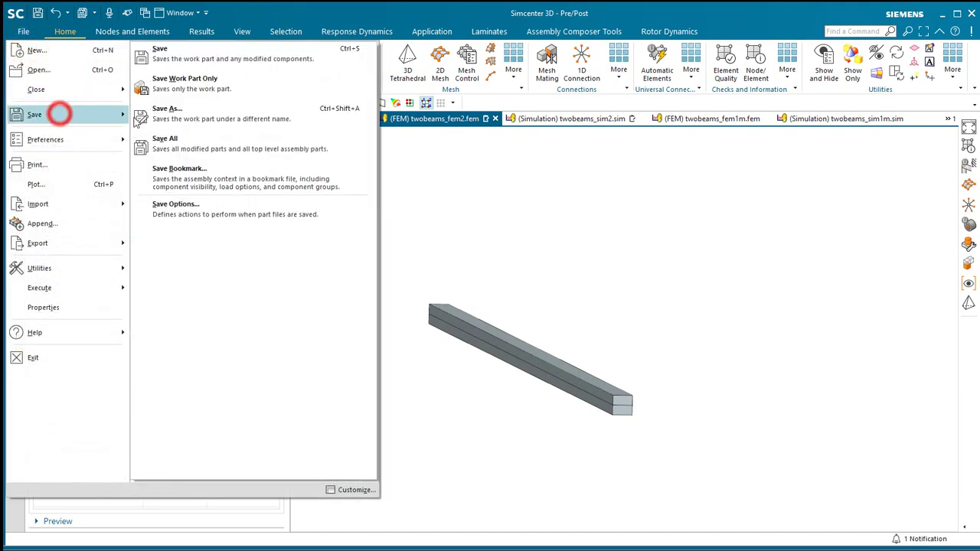
left_click(186, 114)
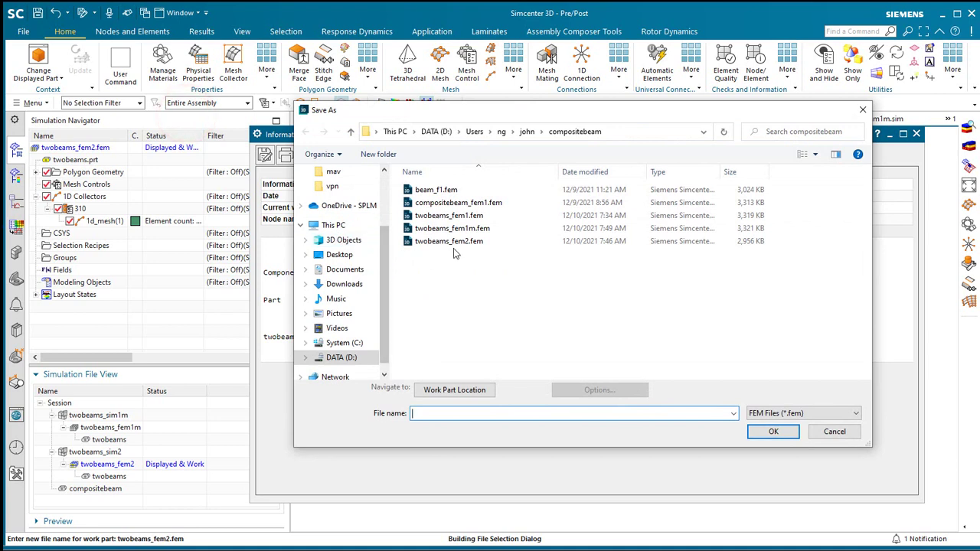
left_click(462, 241)
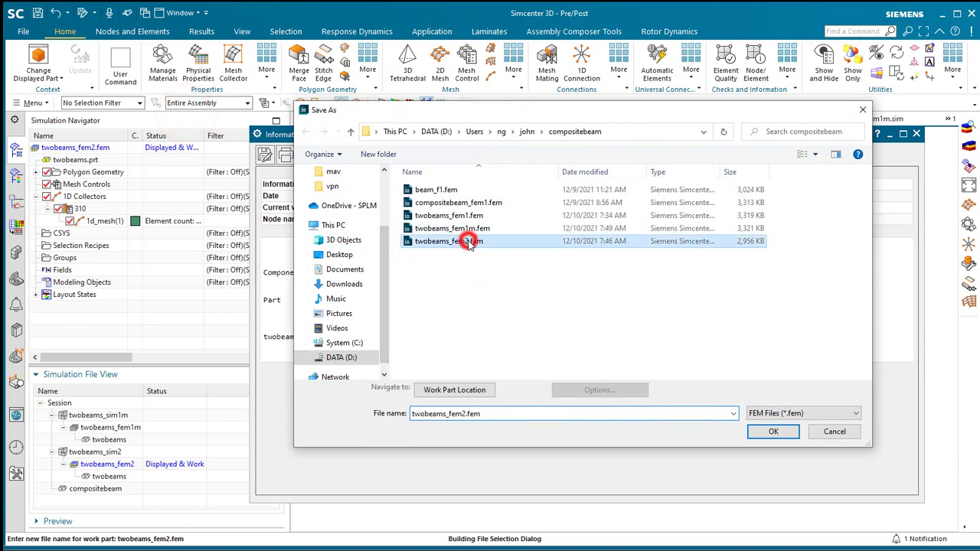
left_click(463, 413)
left_click(465, 414)
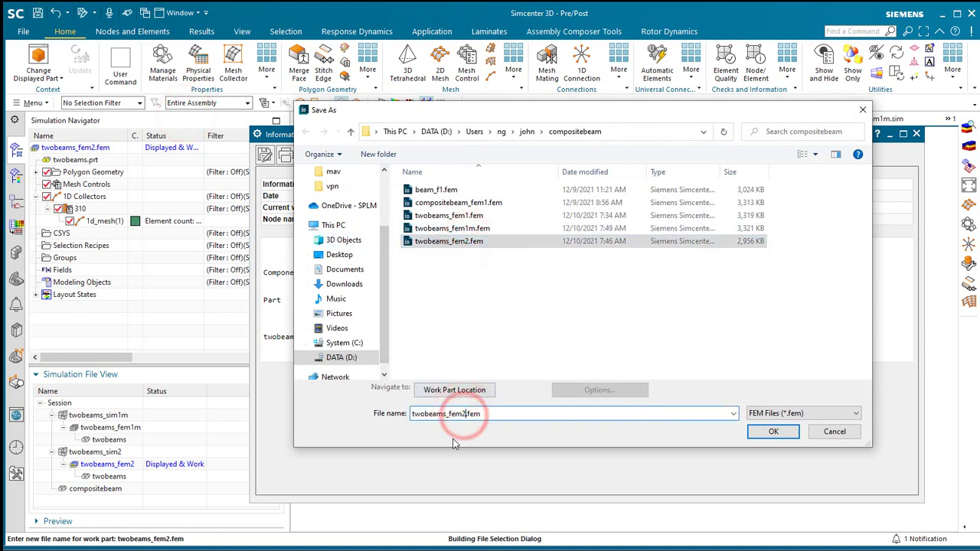
type("m")
left_click(773, 433)
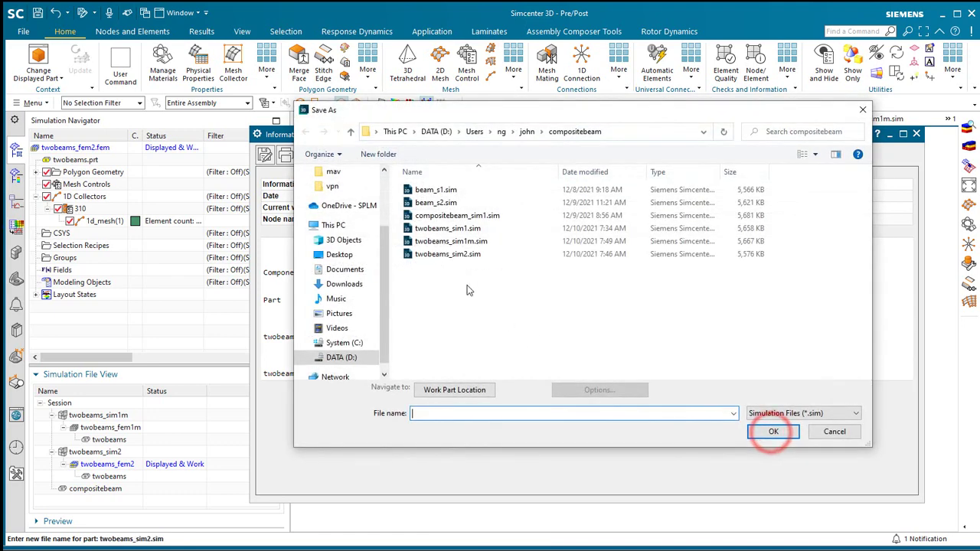
Save the simulation copy as twobeams_sim2m.sim and confirm the save
left_click(453, 257)
left_click(458, 413)
left_click(462, 414)
type("ms_sim2m.sim")
left_click(773, 432)
left_click(435, 297)
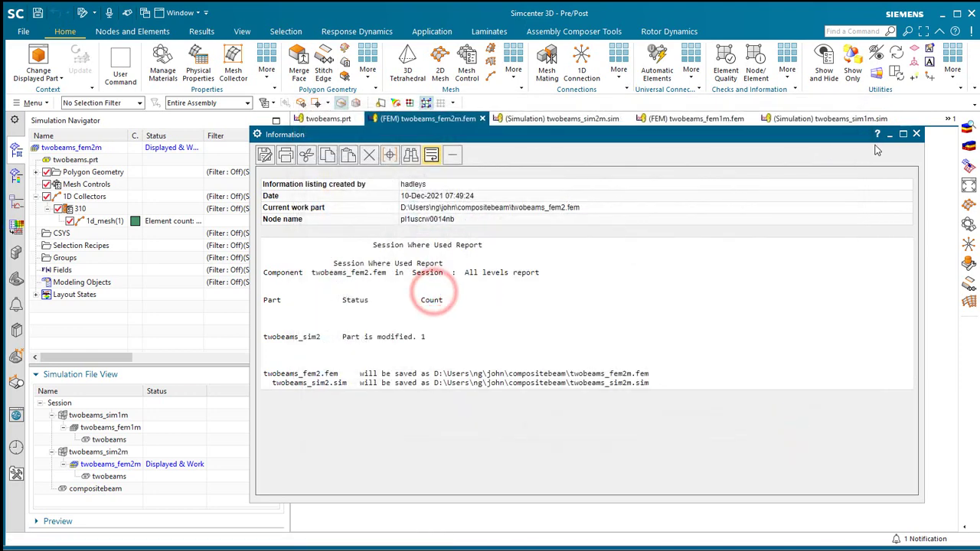
left_click(917, 134)
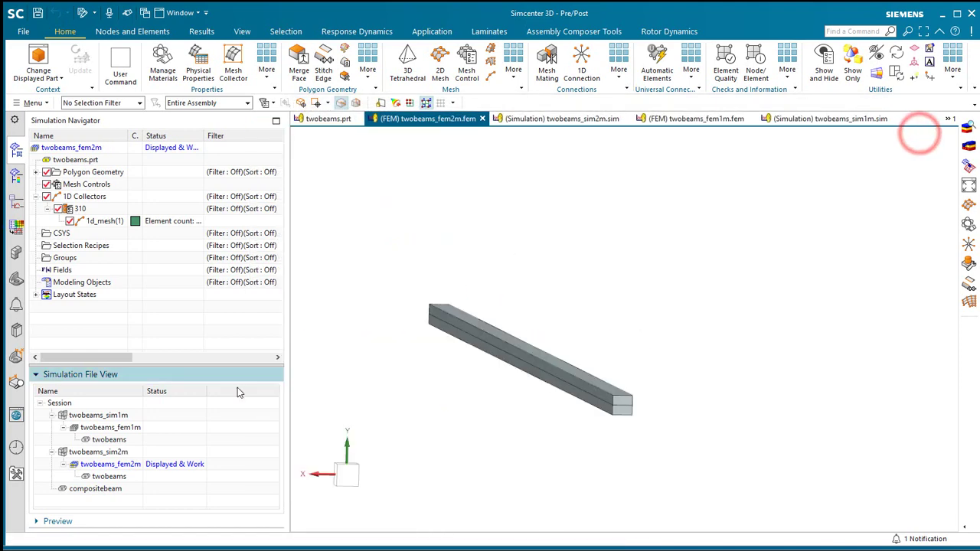
Create a new 1D beam collector named 6061
right_click(84, 202)
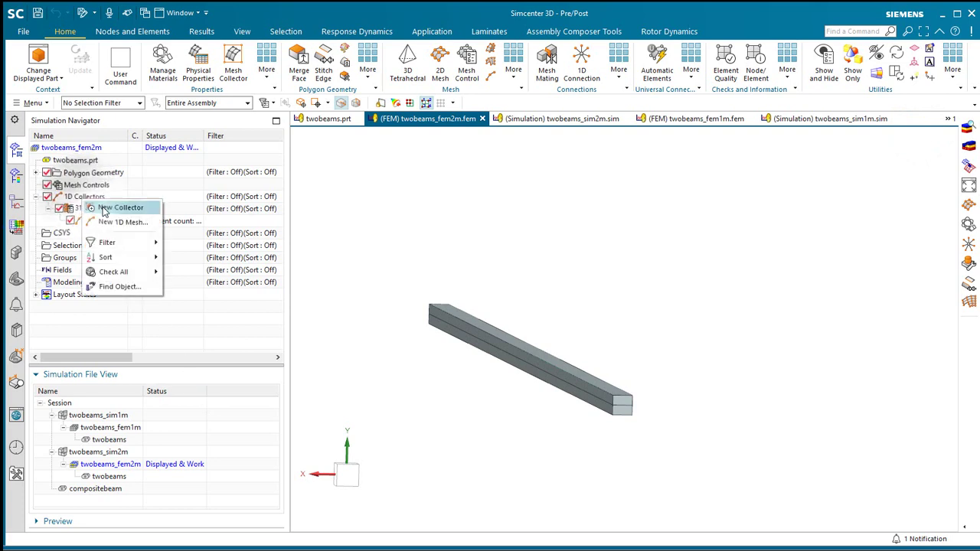
left_click(122, 208)
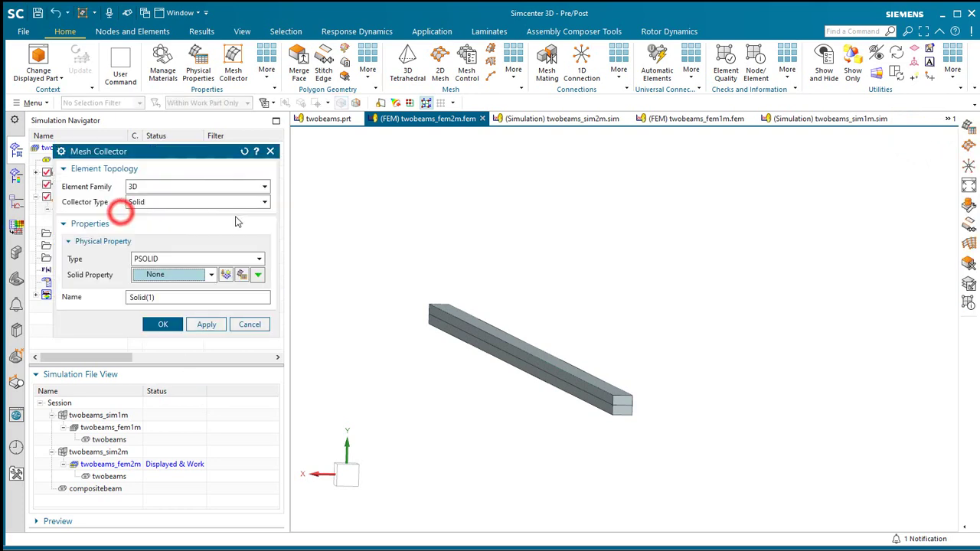
left_click_drag(206, 150, 434, 170)
left_click(396, 200)
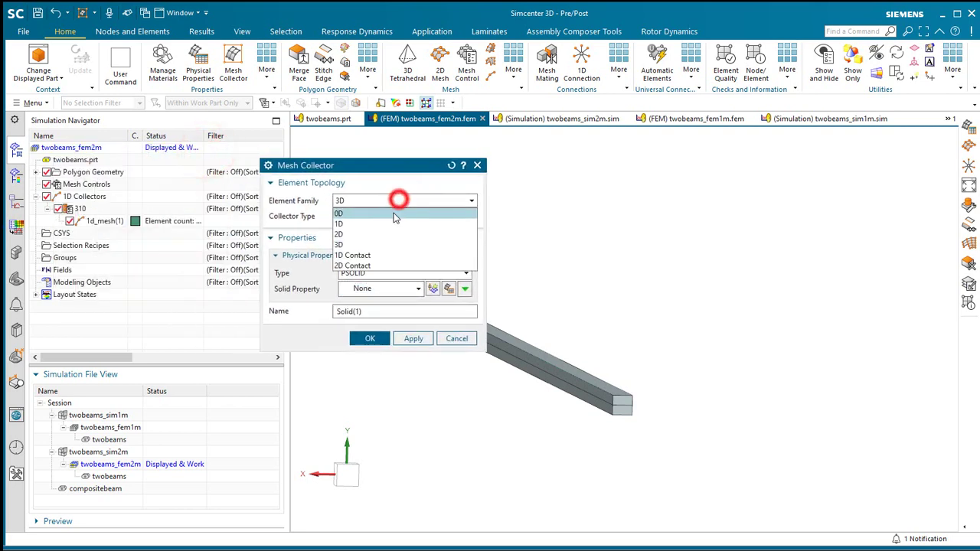
left_click(381, 229)
left_click(383, 216)
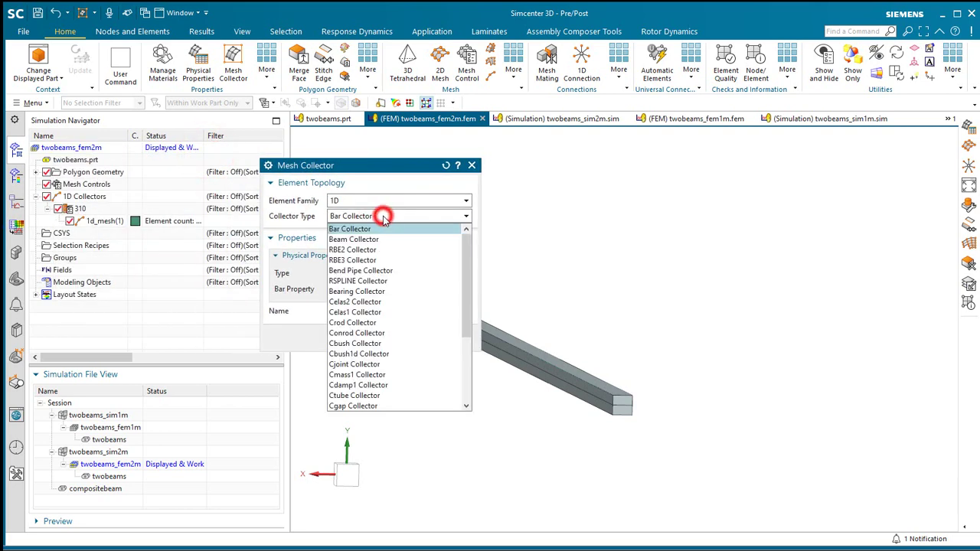
left_click(383, 239)
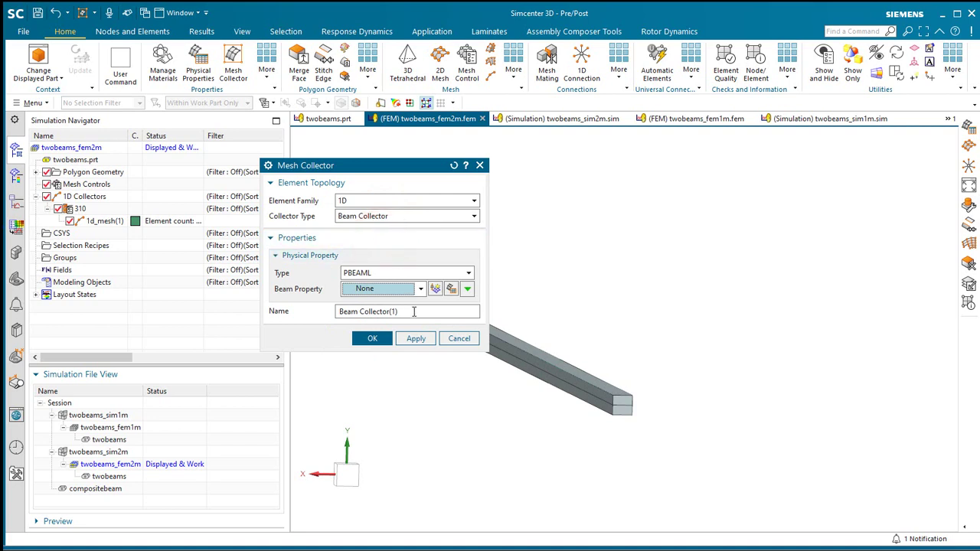
double_click(414, 313)
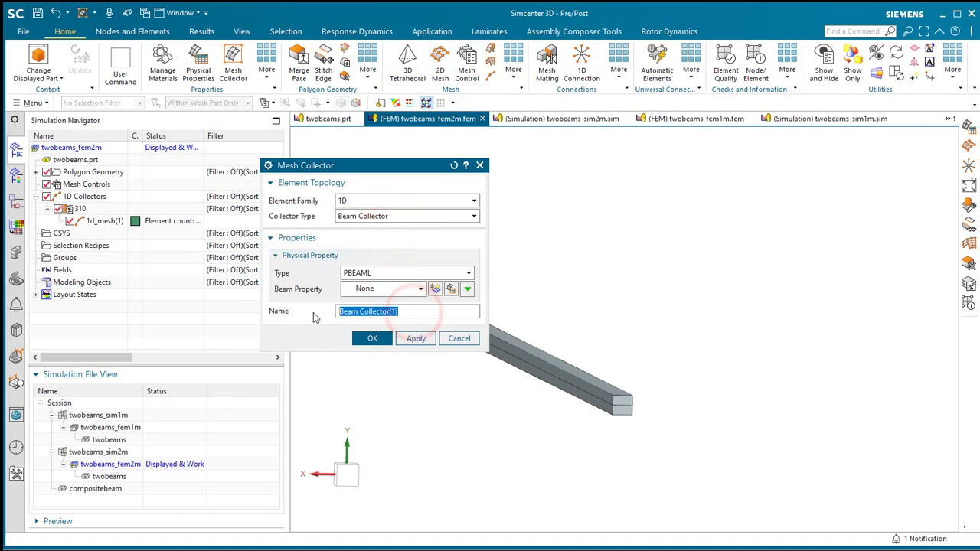
type("6061")
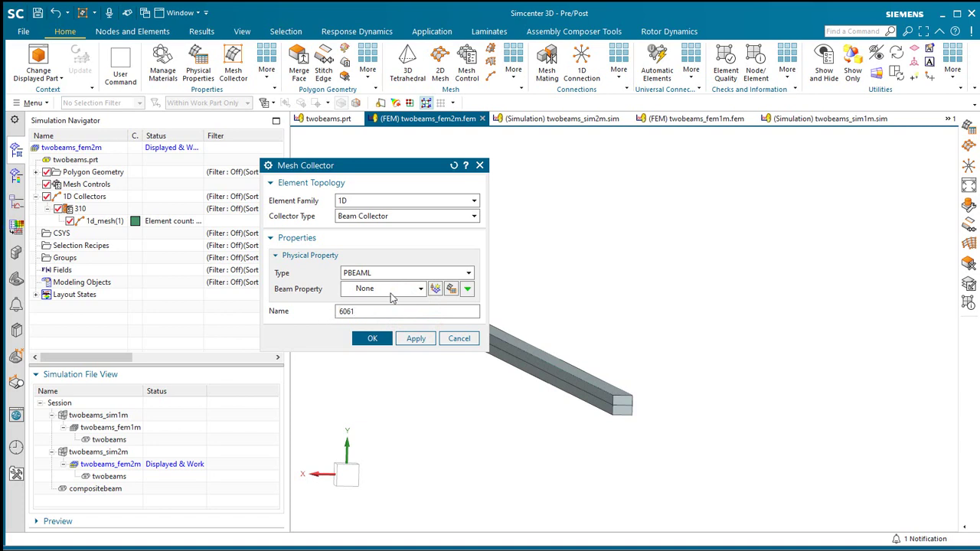
Create a PBEAML beam property using Aluminum_6061 material
left_click(434, 290)
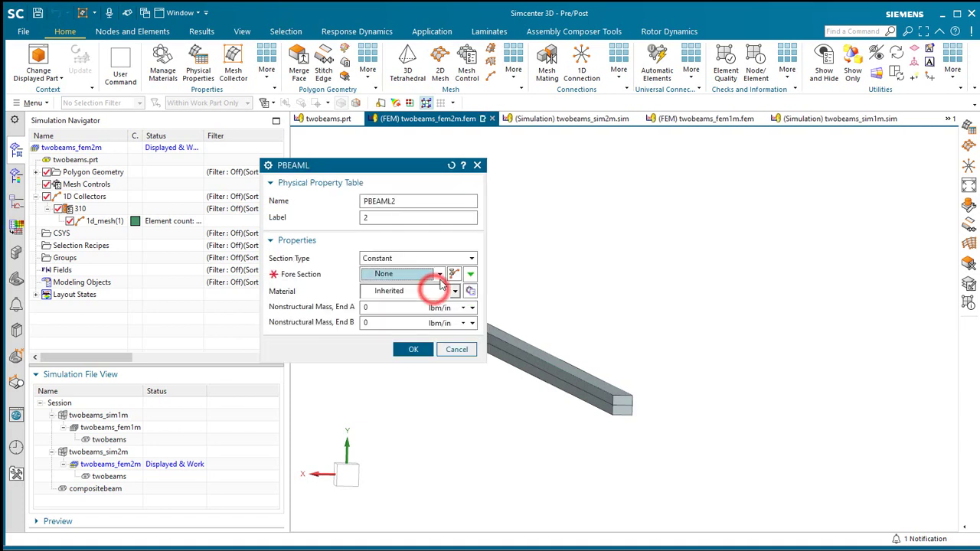
left_click(453, 291)
left_click(423, 328)
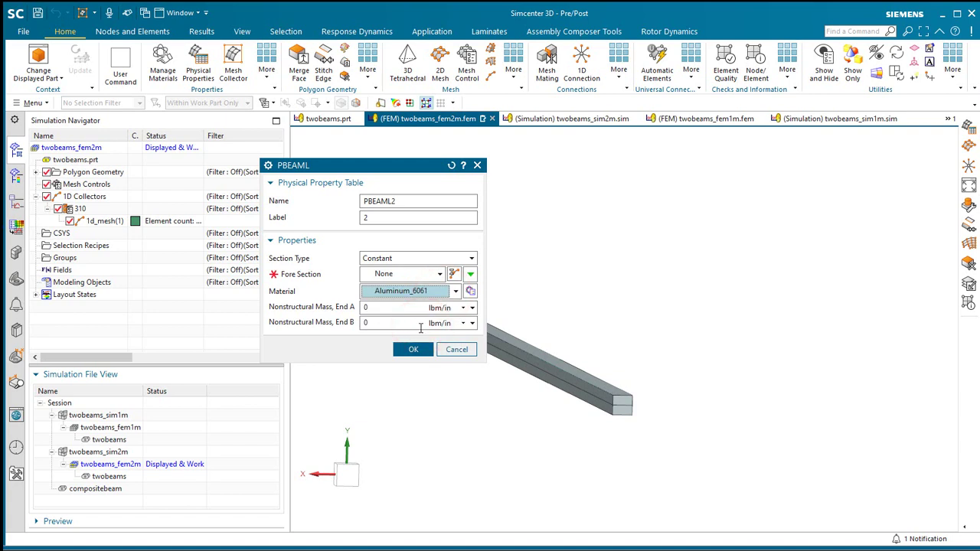
Create a BAR beam section with DIM1 2 and DIM2 1, named BAR(2x1)
left_click(453, 274)
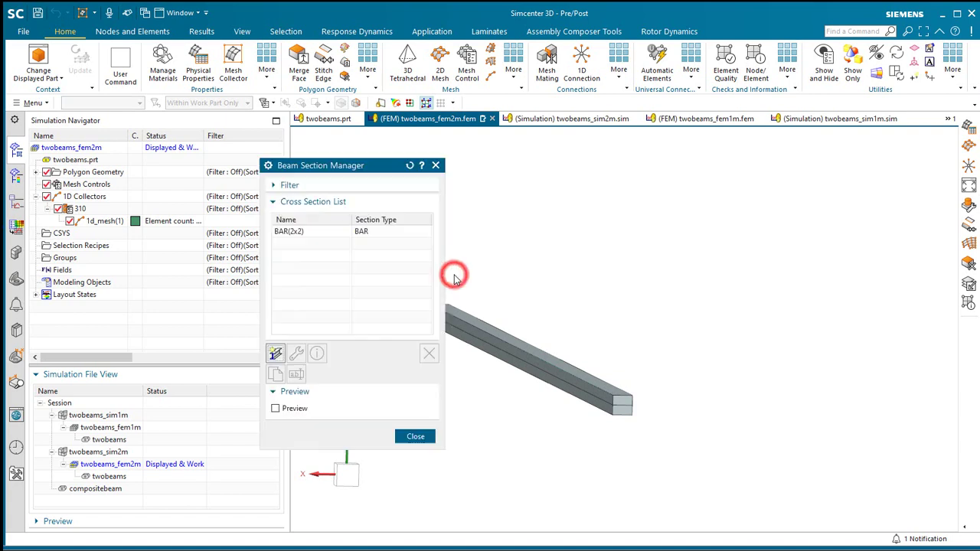
left_click_drag(367, 172, 320, 167)
left_click(228, 348)
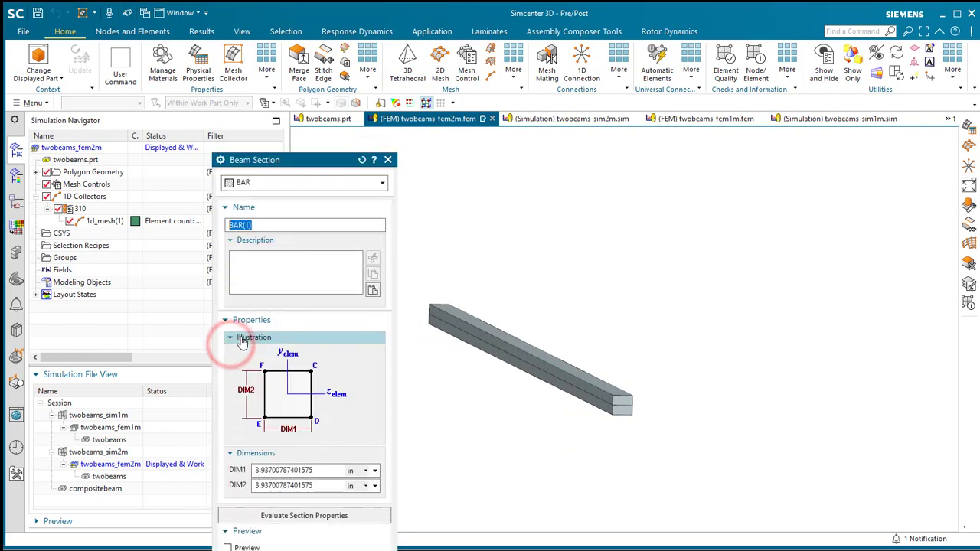
left_click(330, 162)
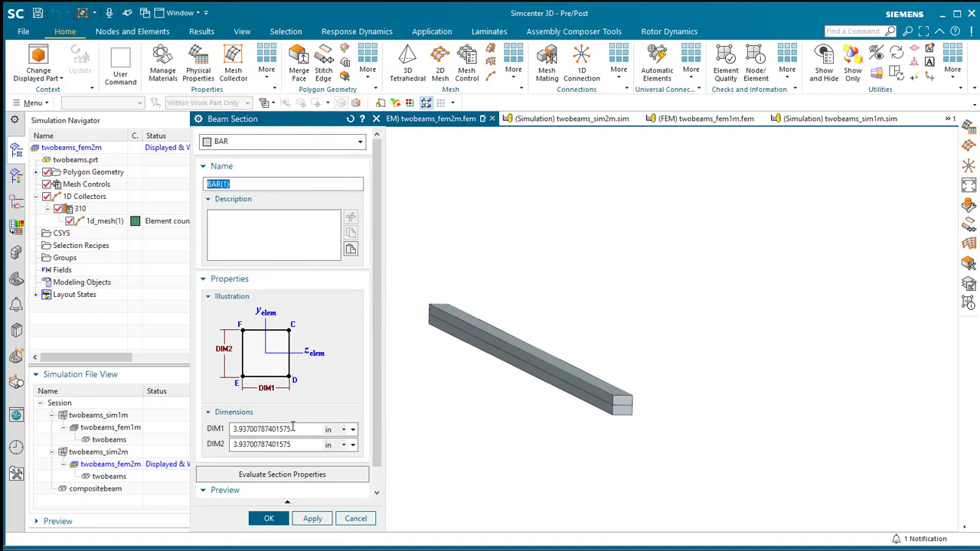
double_click(295, 429)
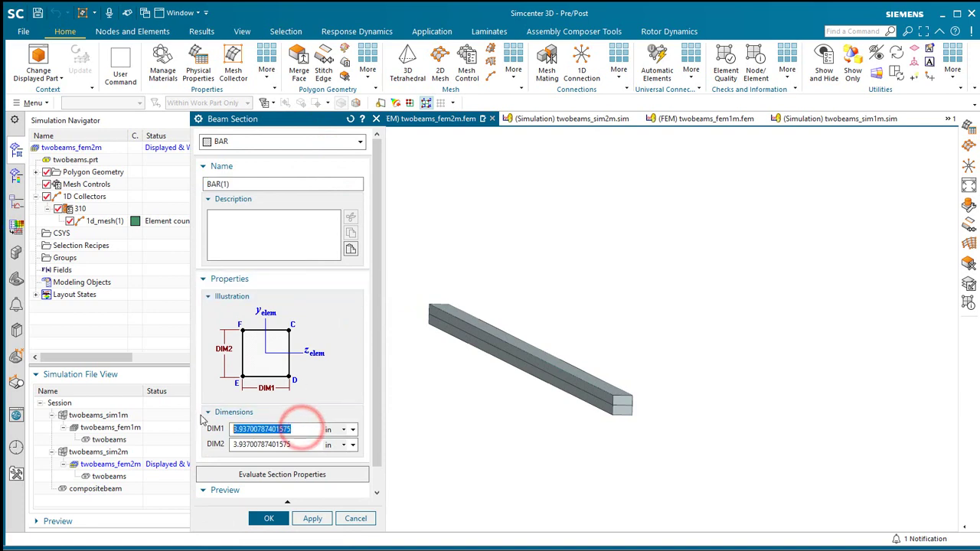
type("2")
double_click(297, 444)
type("1")
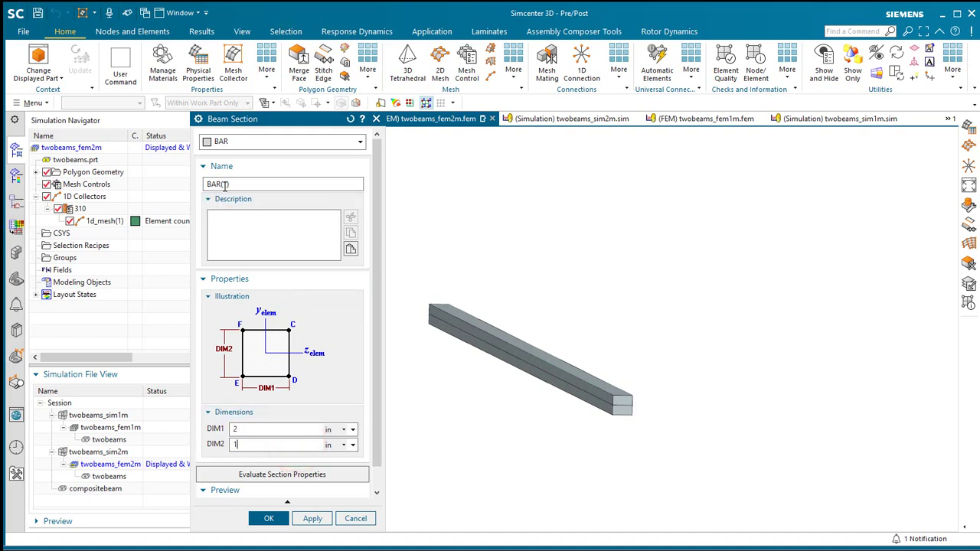
left_click(225, 185)
key("BackSpace")
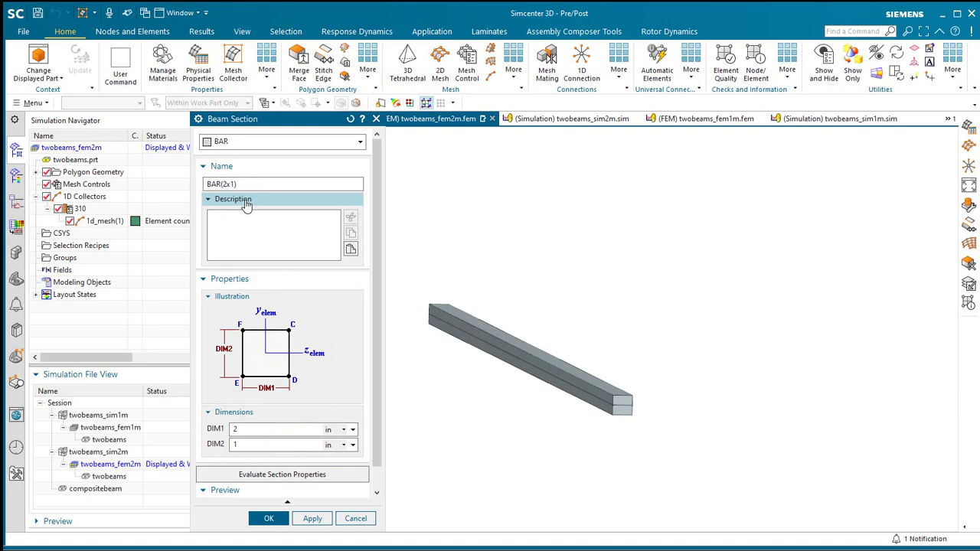
left_click(269, 518)
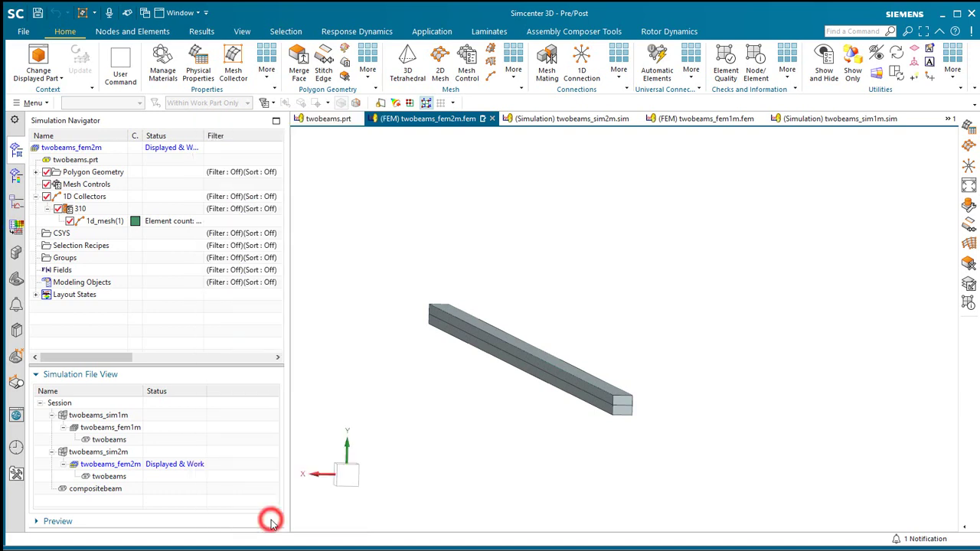
Use BAR(2x1) as the PBEAML2 fore section and finish the 6061 beam collector
left_click(343, 391)
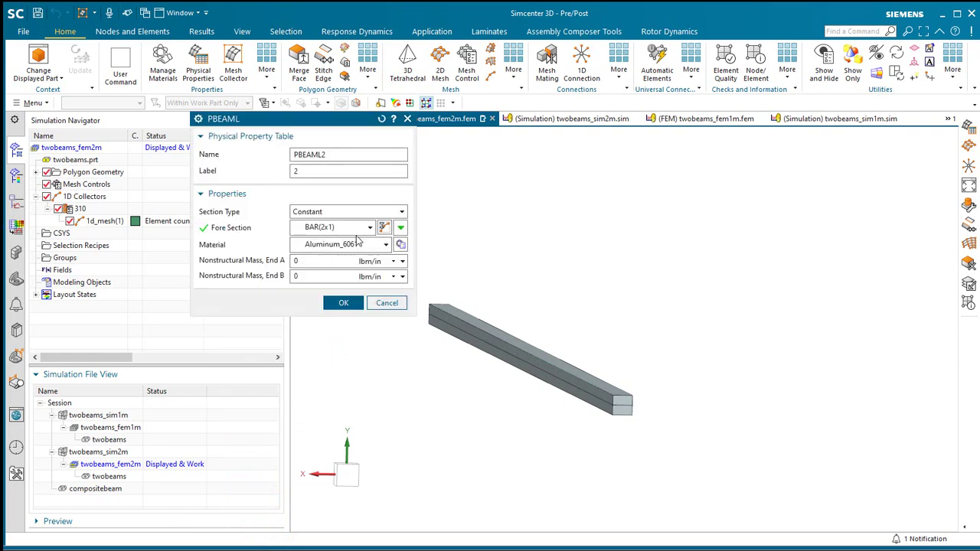
left_click(346, 303)
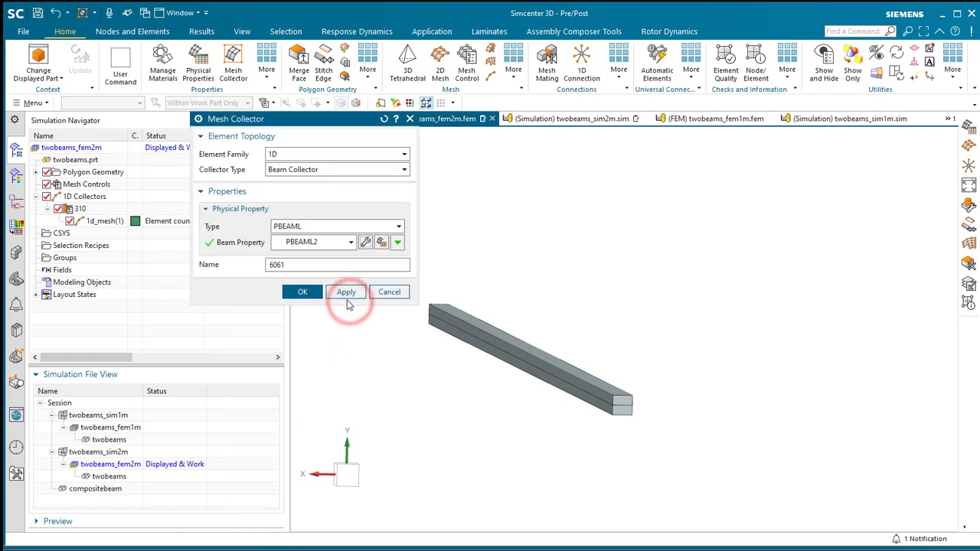
left_click(306, 292)
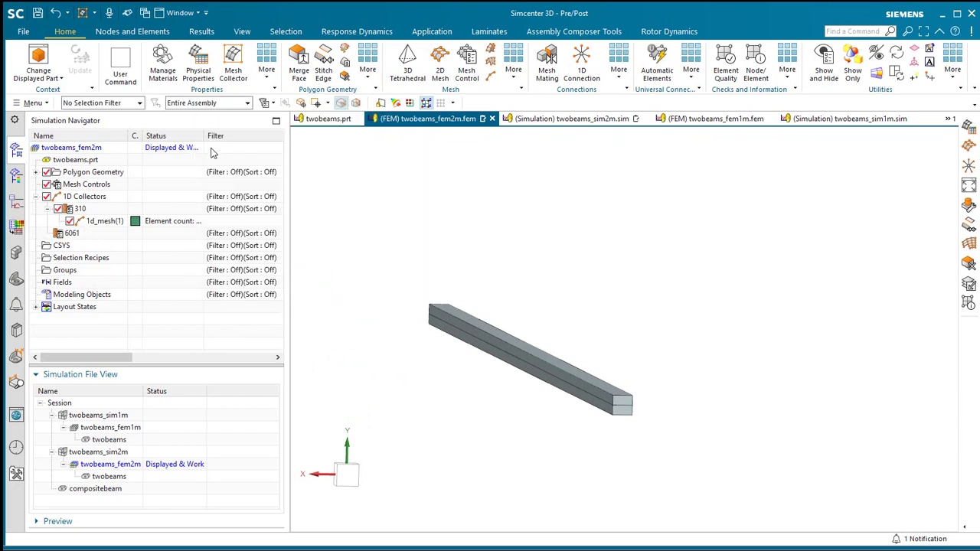
Cancel the first 1D mesh attempt and select the 6061 collector instead
left_click(489, 78)
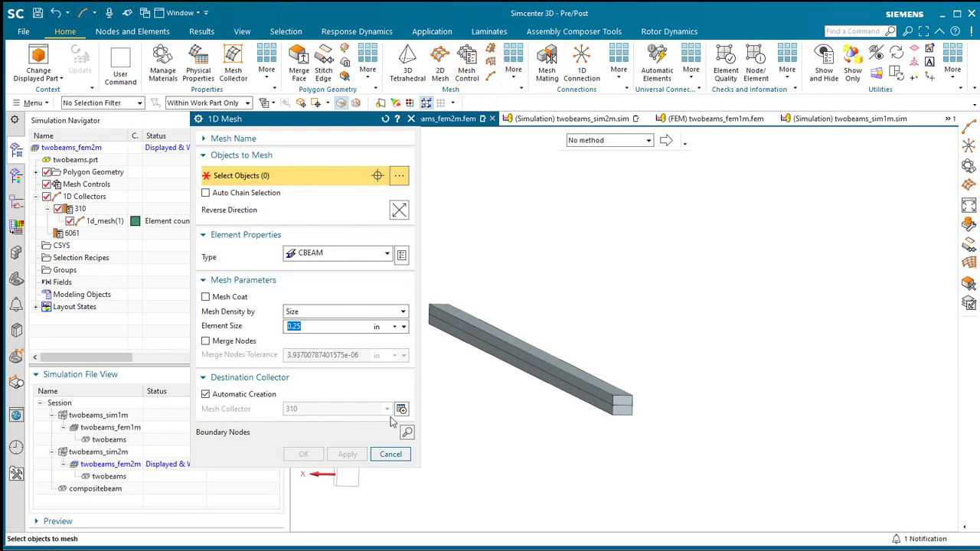
left_click(391, 454)
left_click(105, 221)
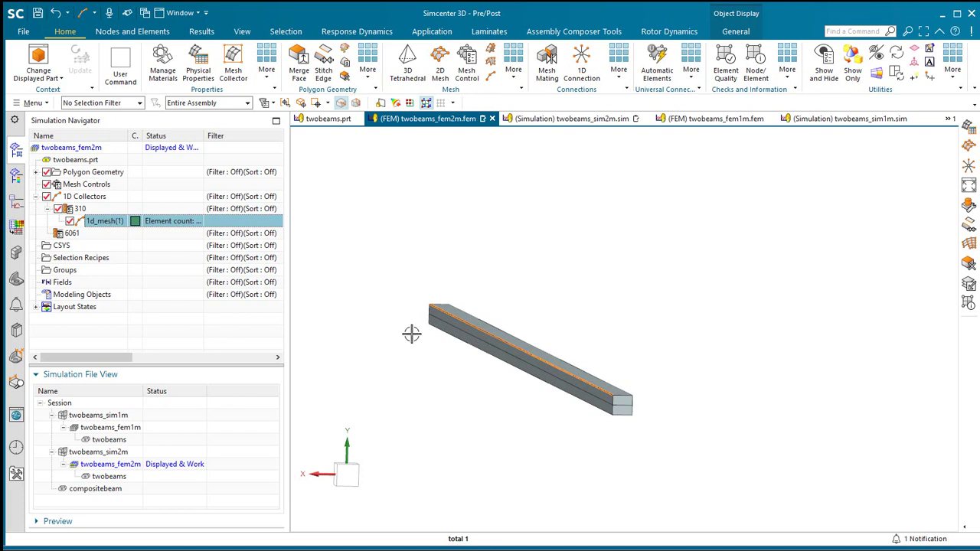
middle_click_drag(411, 333, 534, 356)
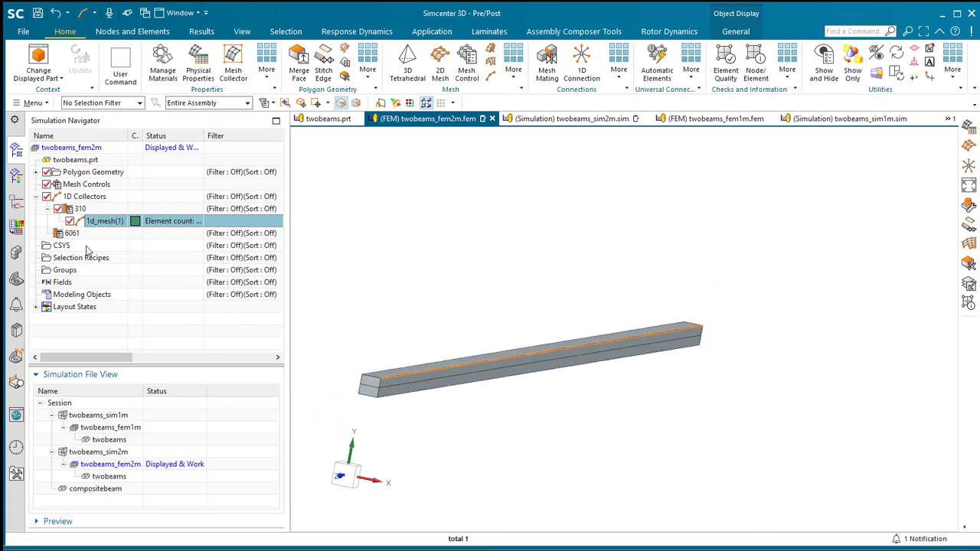
scroll(350, 392, "down", 3)
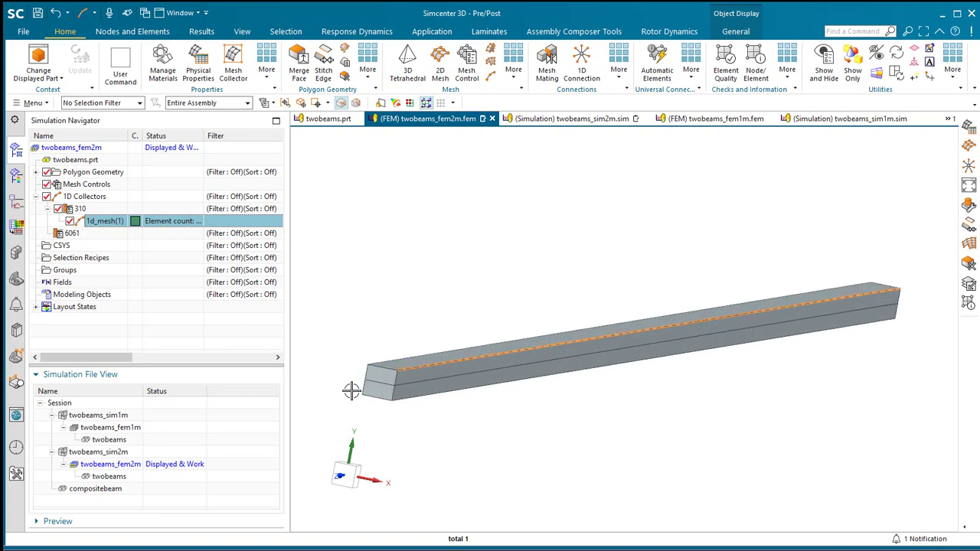
left_click(69, 235)
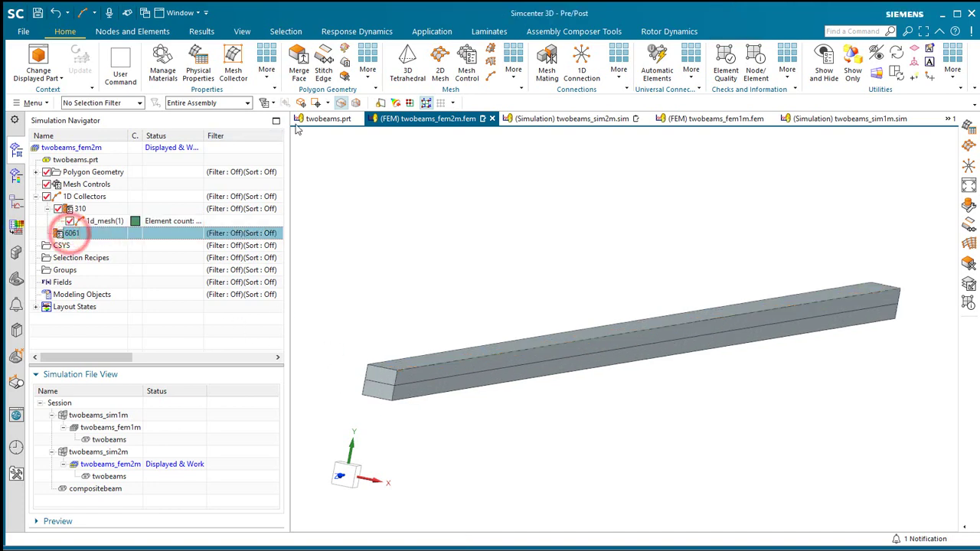
Mesh the beam's bottom edge with 0.25 in CBEAM elements into collector 6061, without automatic collector creation
left_click(490, 78)
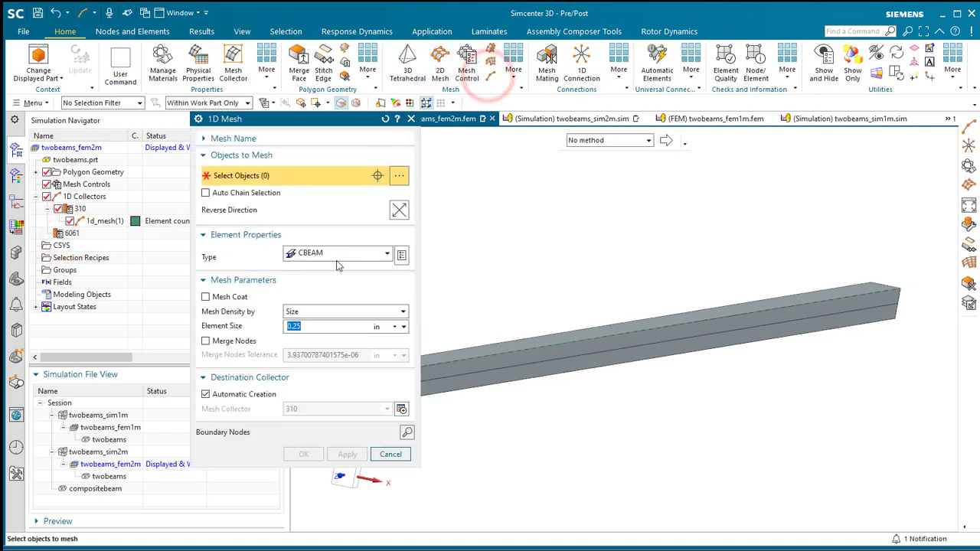
left_click(239, 397)
left_click(310, 409)
left_click(308, 429)
middle_click_drag(726, 398, 538, 401)
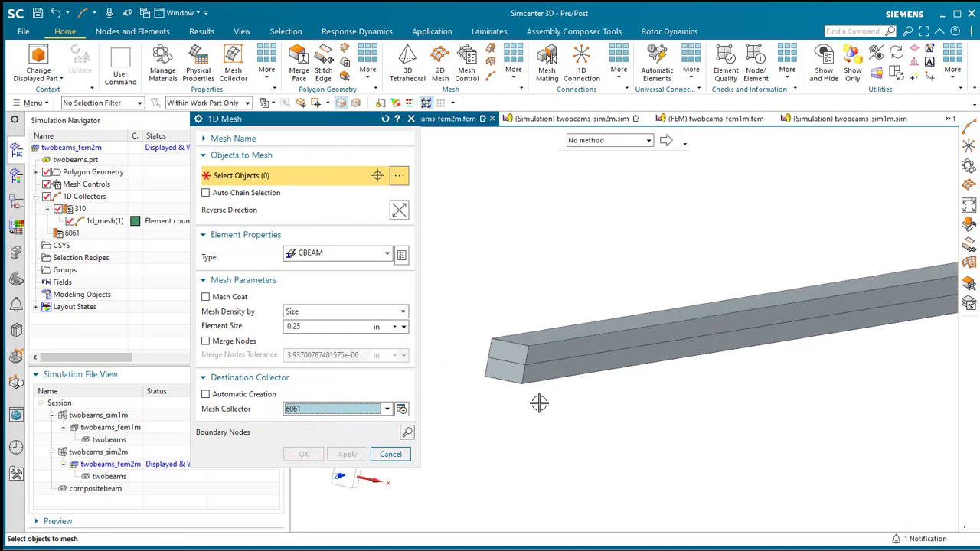
left_click(534, 386)
middle_click_drag(478, 405, 476, 408)
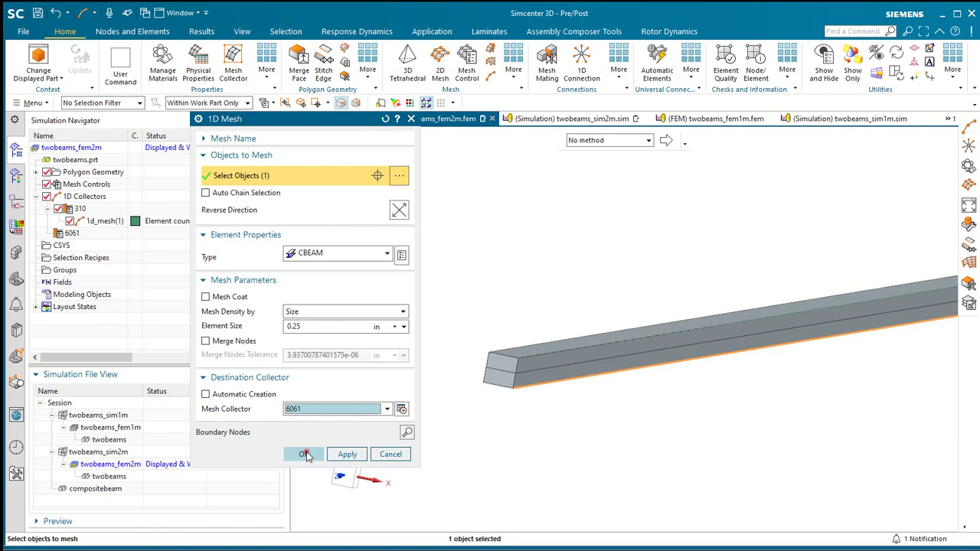
left_click(305, 454)
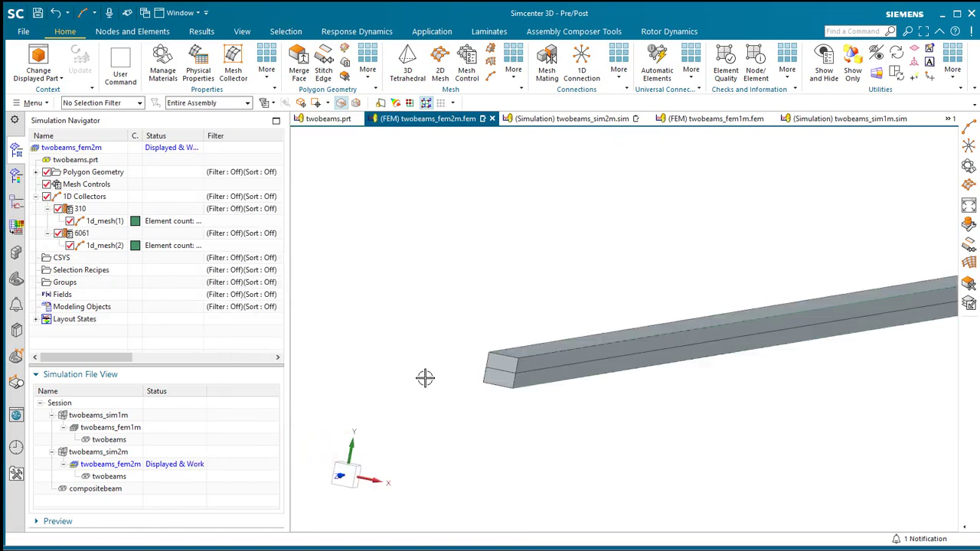
Switch the 310 collector's PBEAML1 fore section to BAR(2x1), keeping AISI_310_SS
key("ctrl+f")
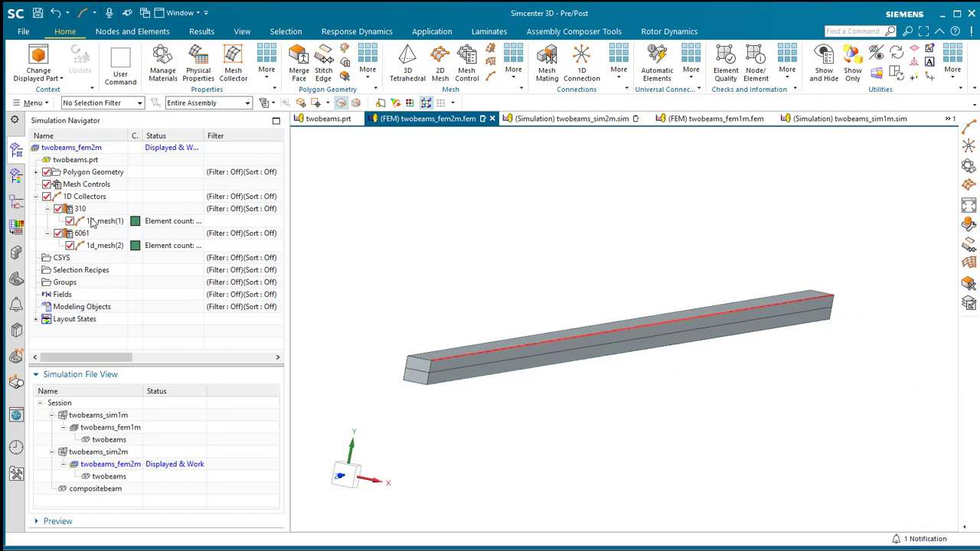
right_click(80, 209)
left_click(123, 237)
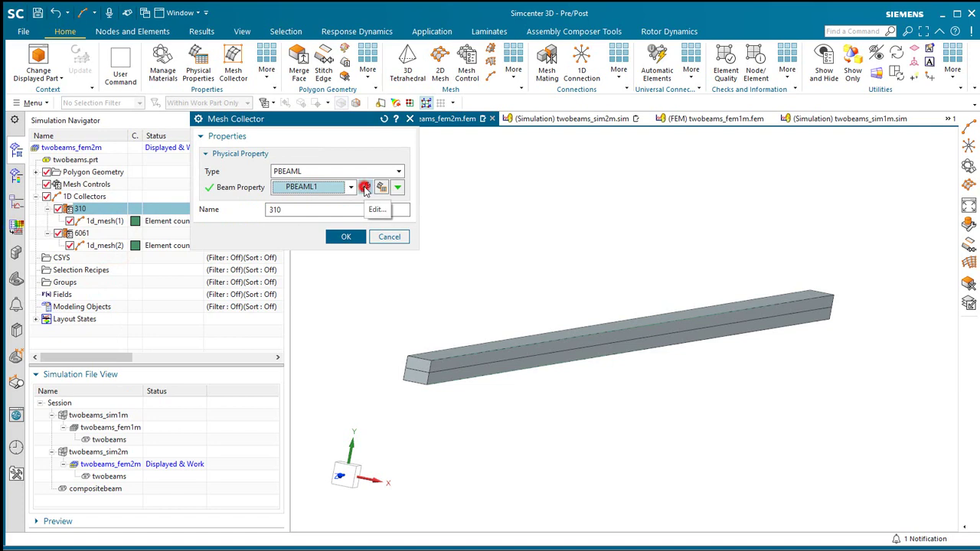
left_click(365, 188)
left_click(369, 228)
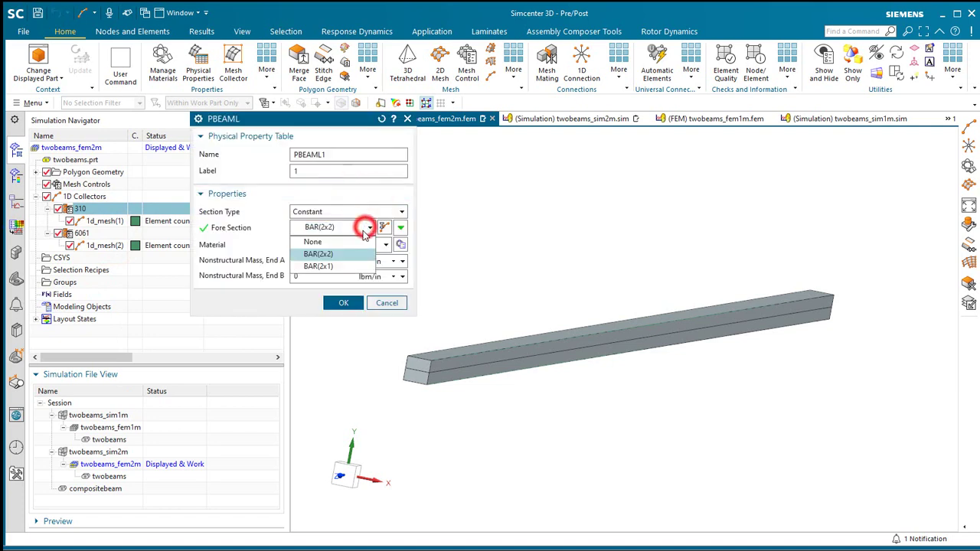
left_click(317, 266)
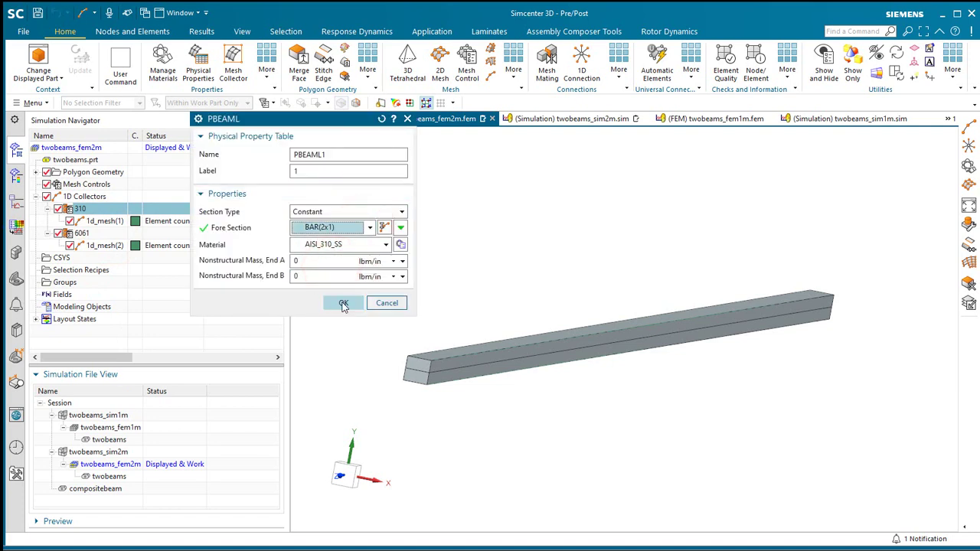
left_click(343, 303)
left_click(344, 234)
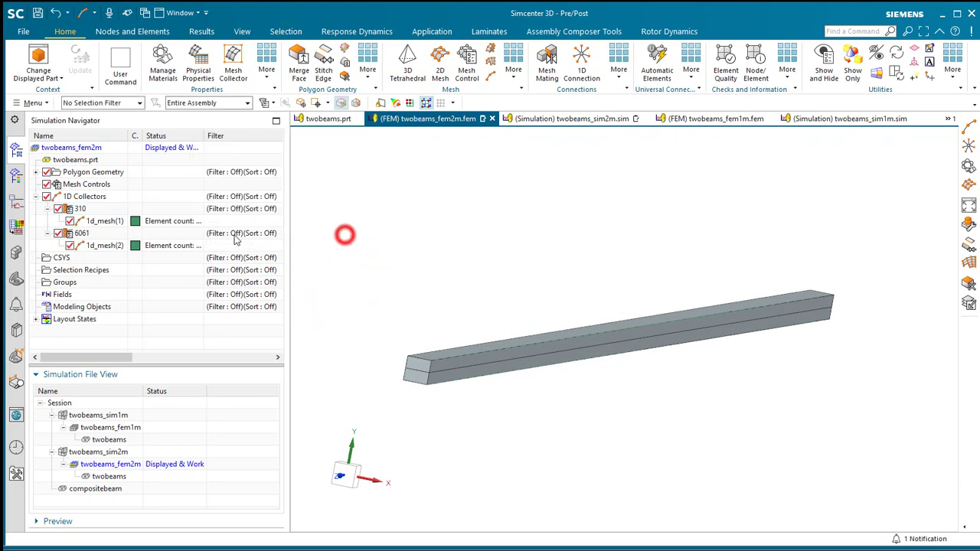
In 1d_mesh(1)'s associated data, set the section point to the cross section's bottom-right corner
right_click(105, 221)
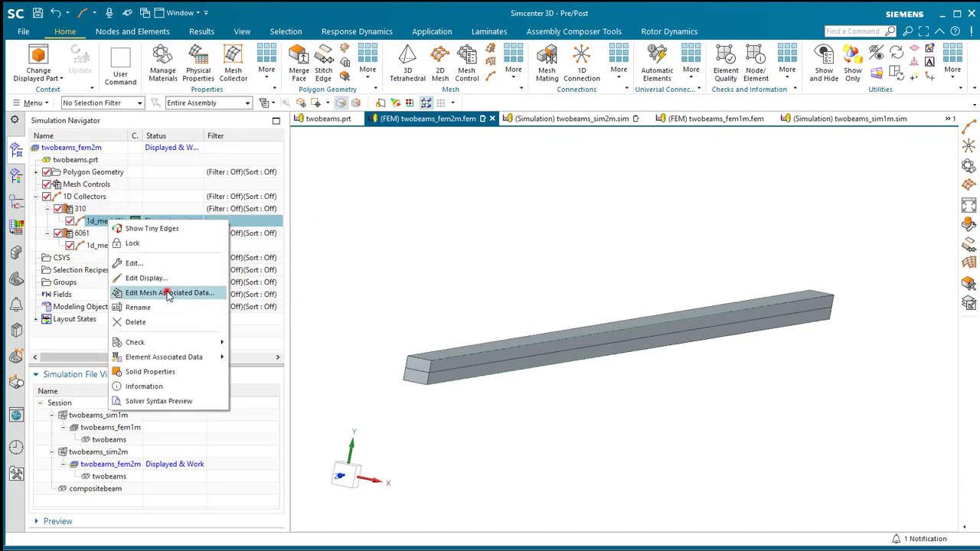
left_click(169, 293)
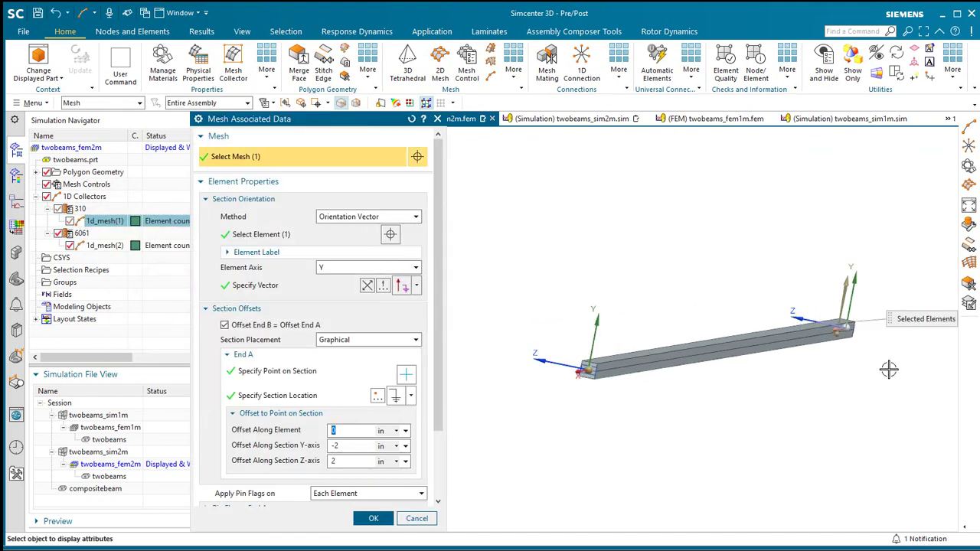
scroll(610, 377, "up", 5)
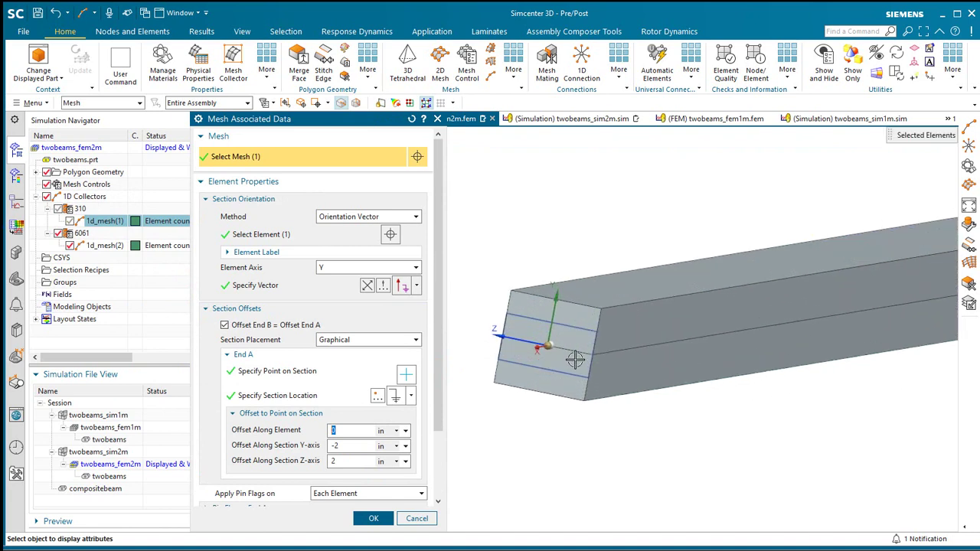
scroll(493, 393, "down", 5)
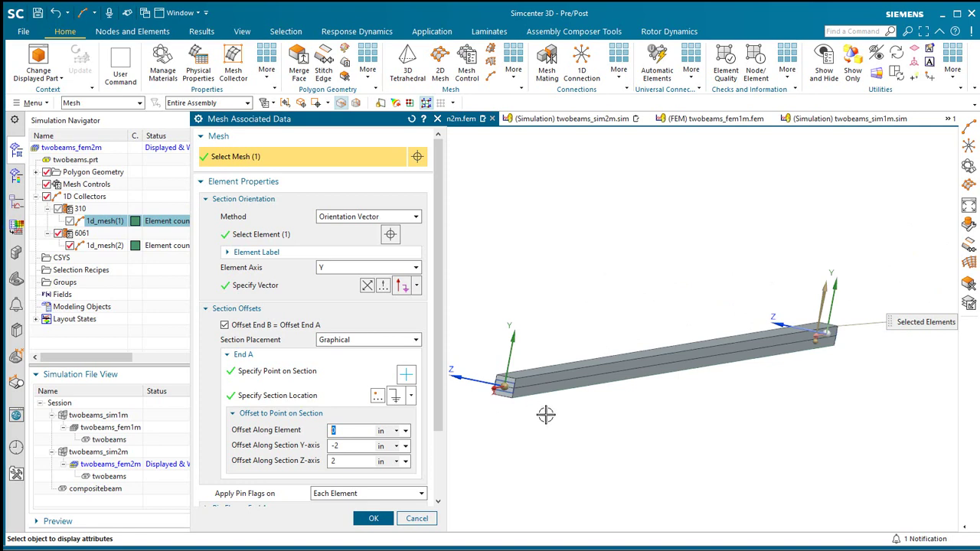
mouse_move(546, 414)
middle_mouse_down()
mouse_move(538, 406)
mouse_move(546, 409)
middle_mouse_up()
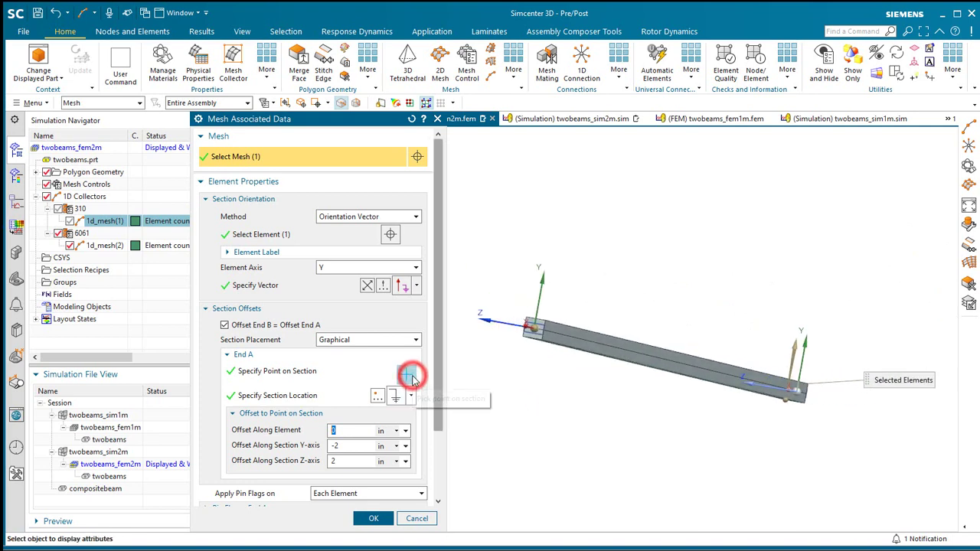
left_click(410, 375)
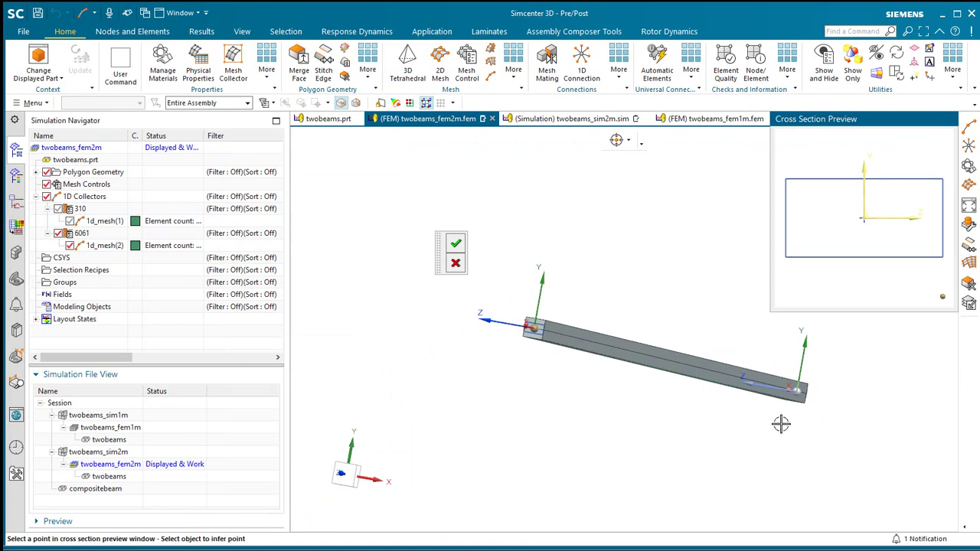
middle_click_drag(781, 423, 771, 393)
scroll(835, 387, "up", 2)
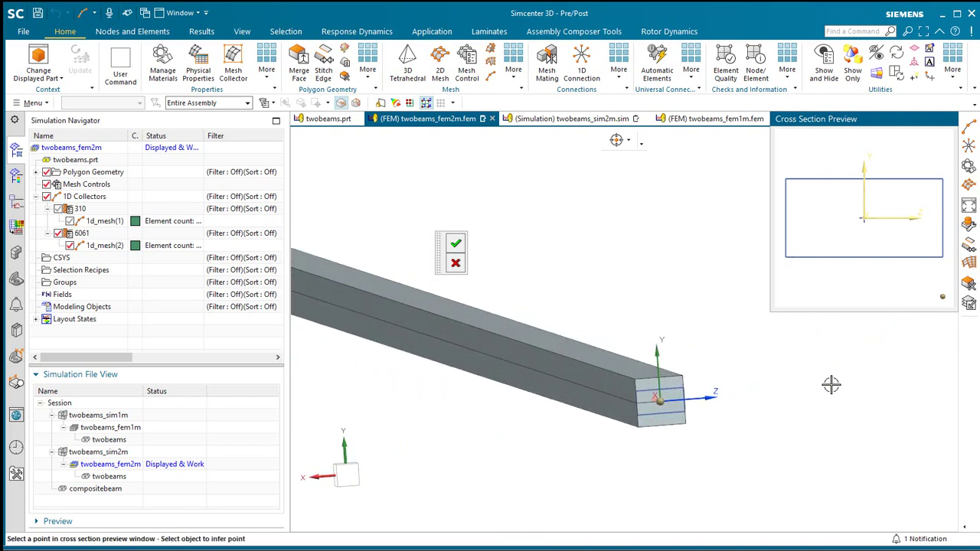
left_click(941, 257)
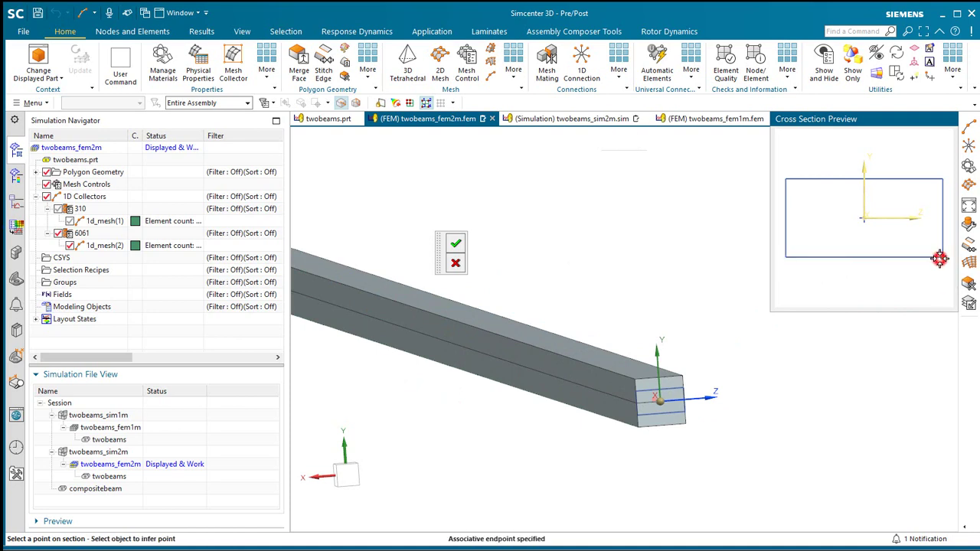
left_click(459, 245)
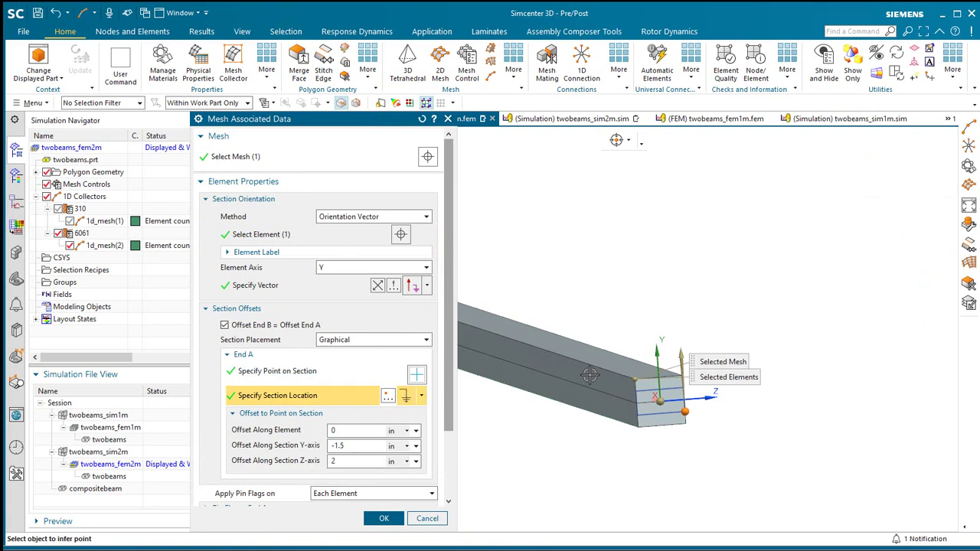
Locate the section at the beam corner edge's start point and apply the offsets (-1 in Y, 2 in Z)
scroll(671, 367, "up", 3)
scroll(684, 406, "up", 5)
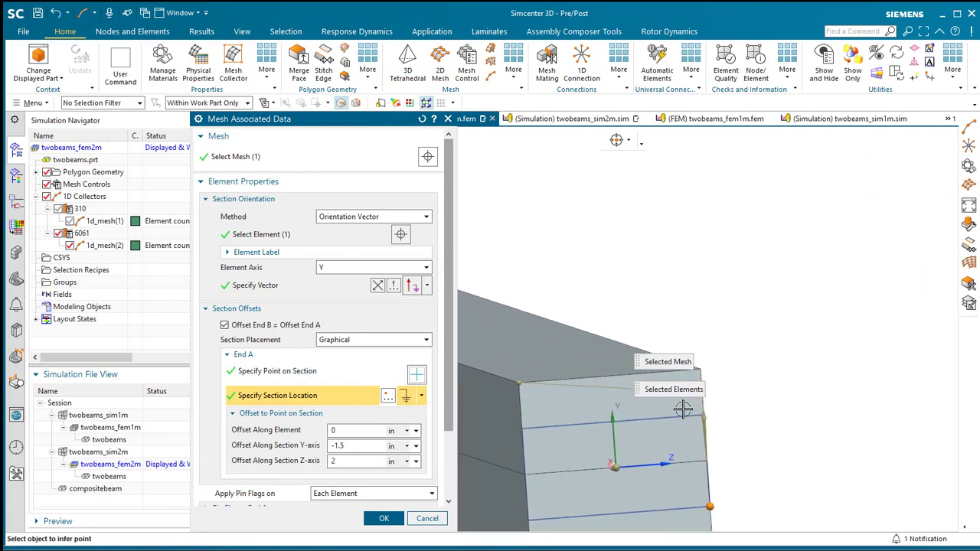
left_click(710, 345)
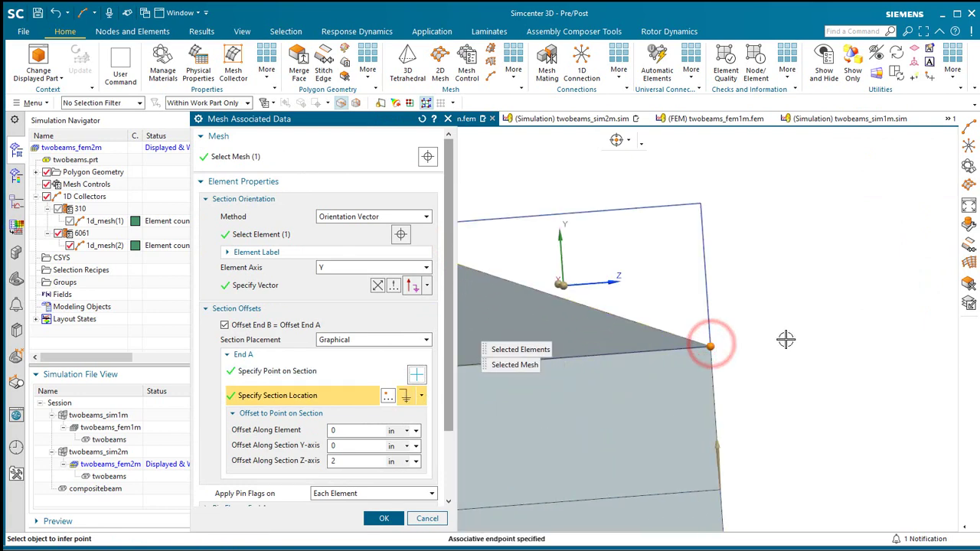
scroll(786, 340, "down", 2)
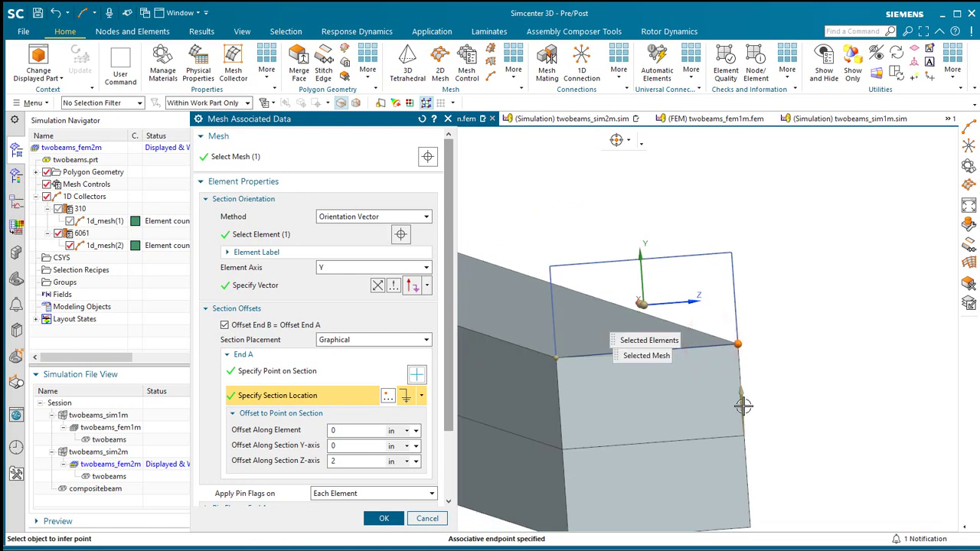
scroll(746, 427, "up", 3)
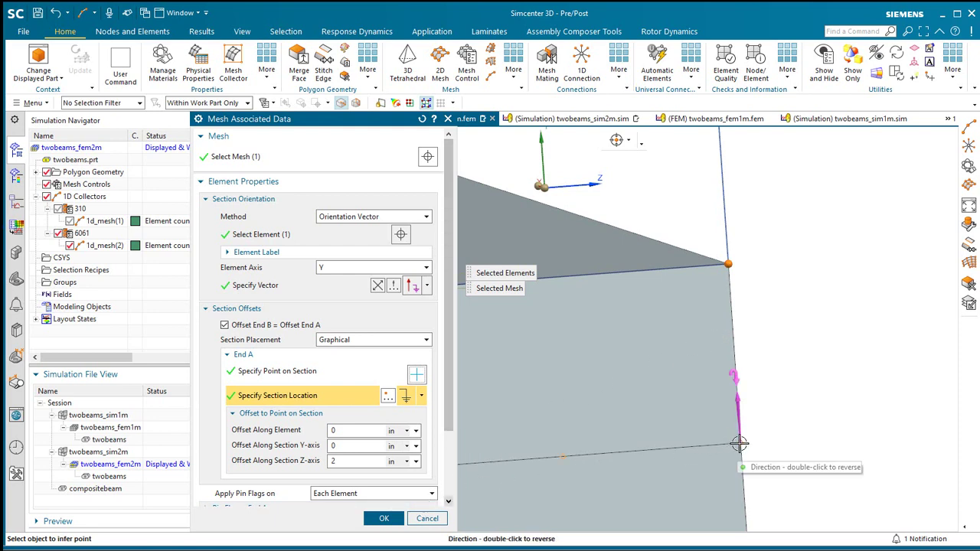
left_click(738, 444)
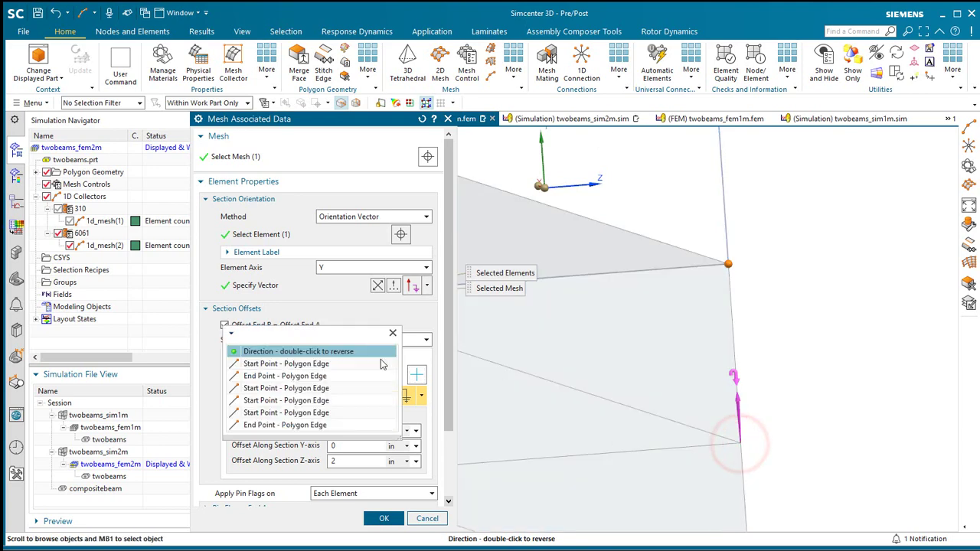
left_click(312, 361)
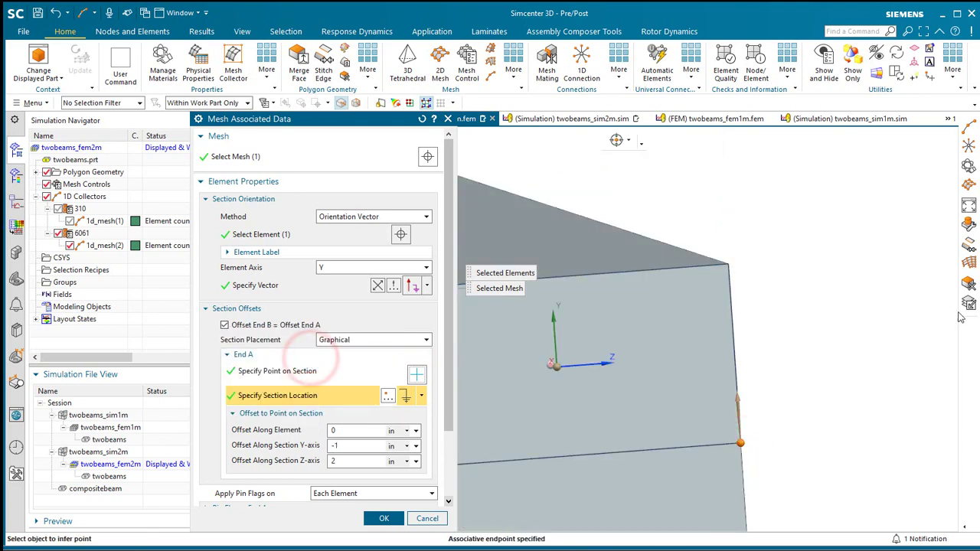
left_click(807, 340)
scroll(813, 350, "up", 3)
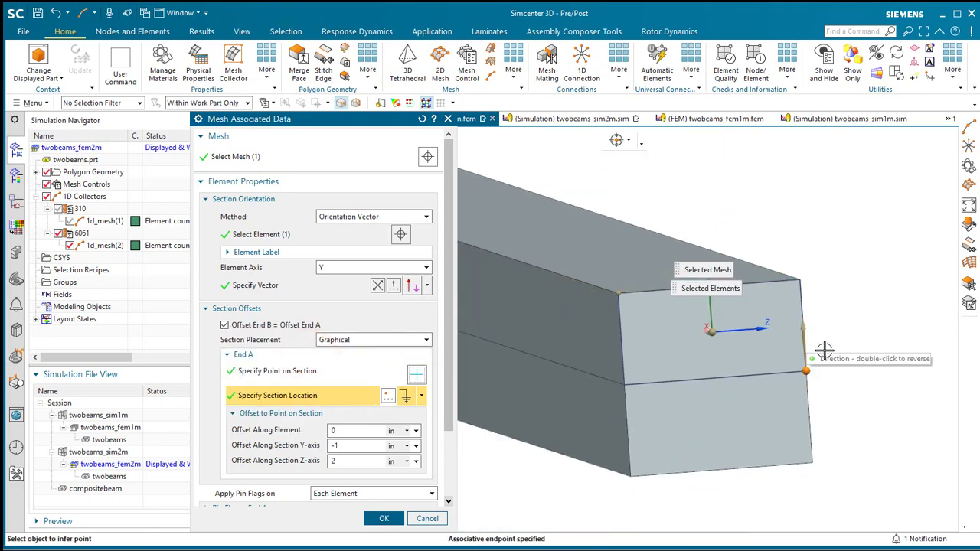
scroll(677, 353, "down", 1)
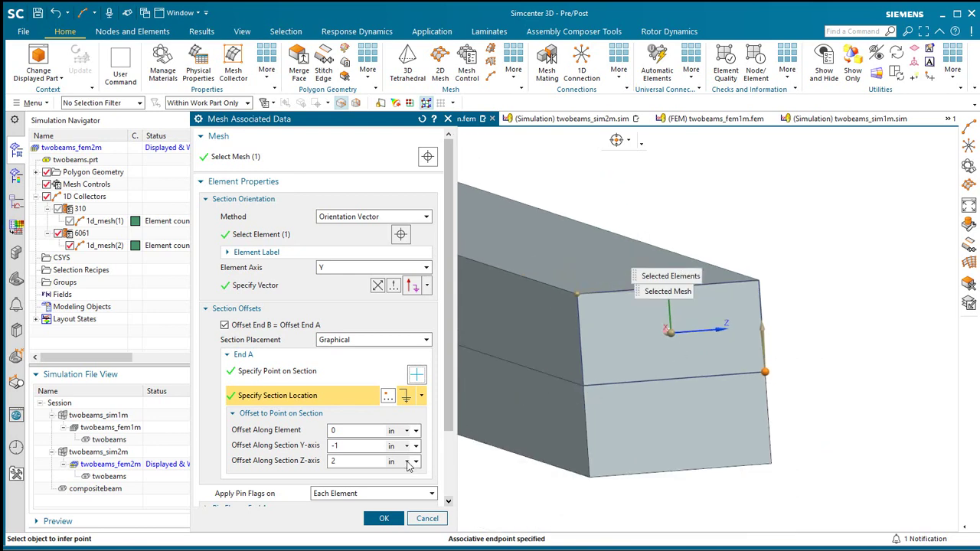
left_click(383, 519)
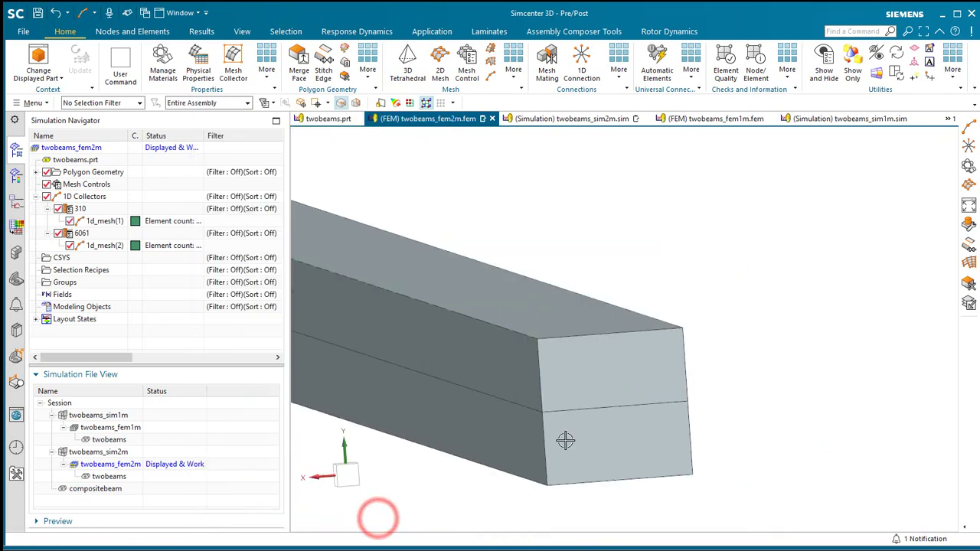
scroll(752, 400, "down", 3)
scroll(720, 415, "down", 3)
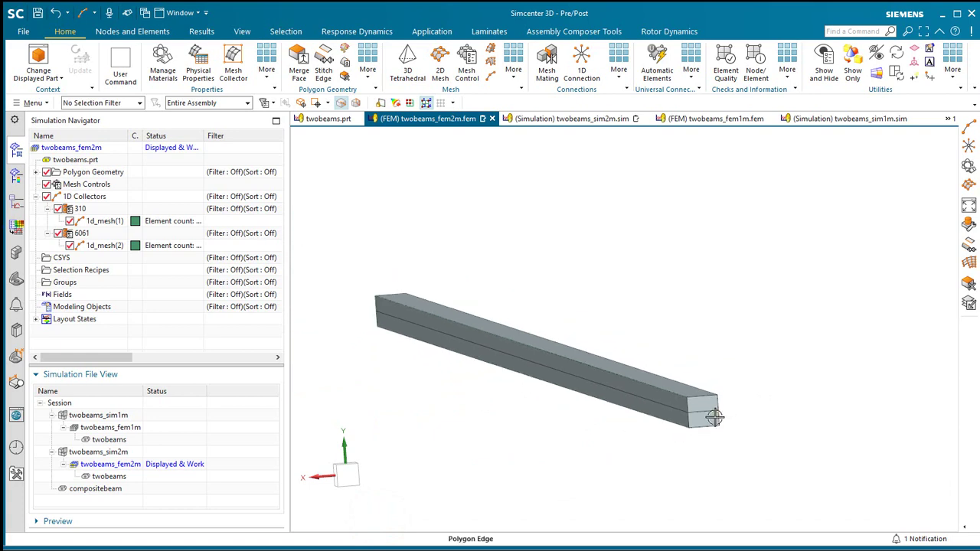
Offset 1d_mesh(2)'s section from its cross-section corner point to the beam corner
left_click(104, 222)
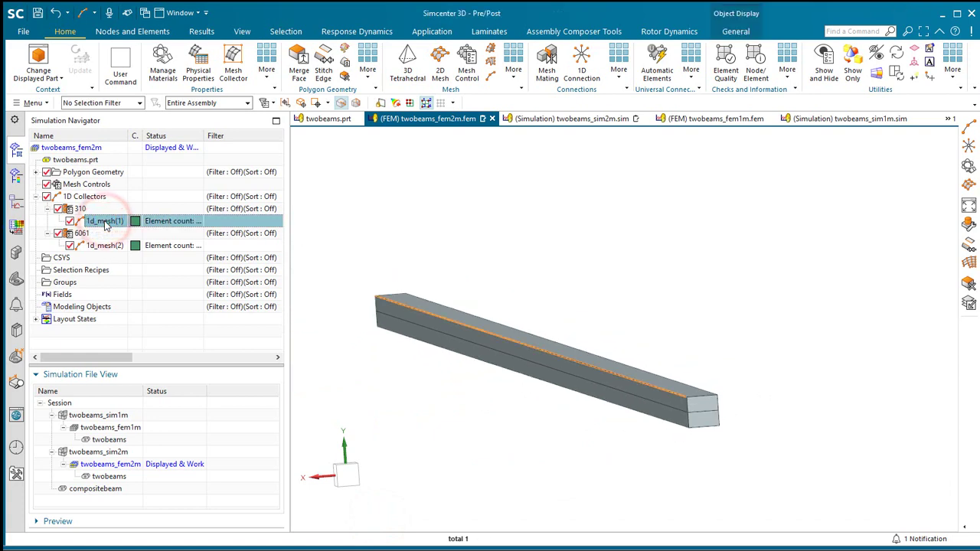
left_click(98, 249)
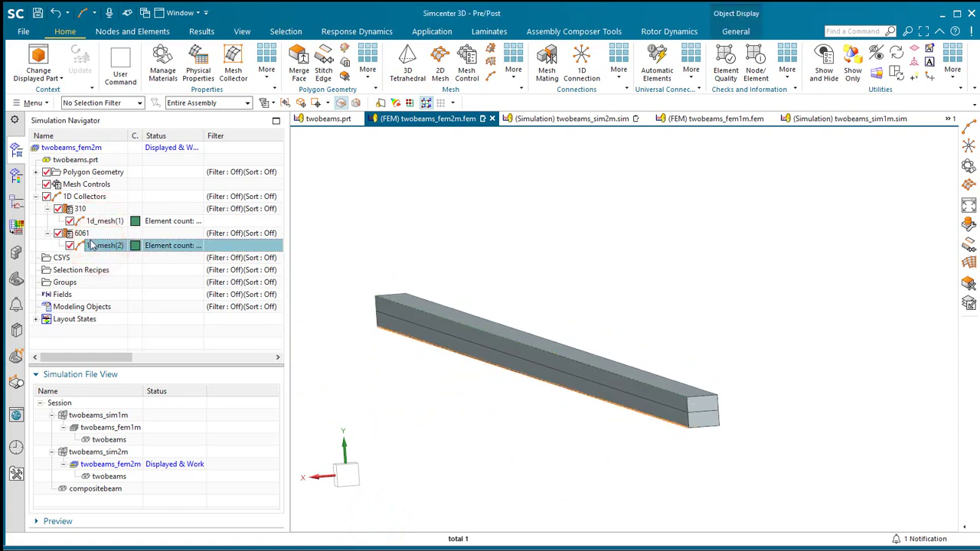
right_click(100, 251)
left_click(143, 320)
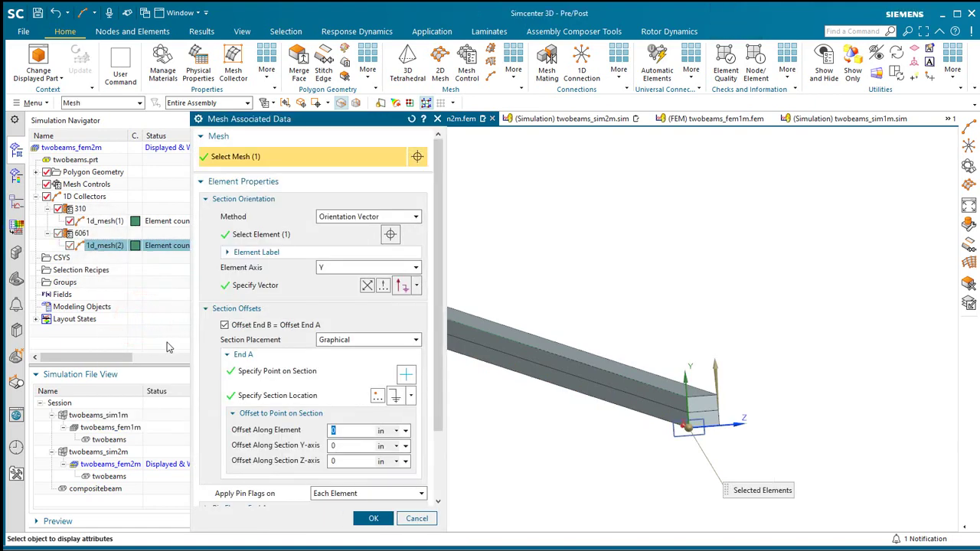
left_click(407, 374)
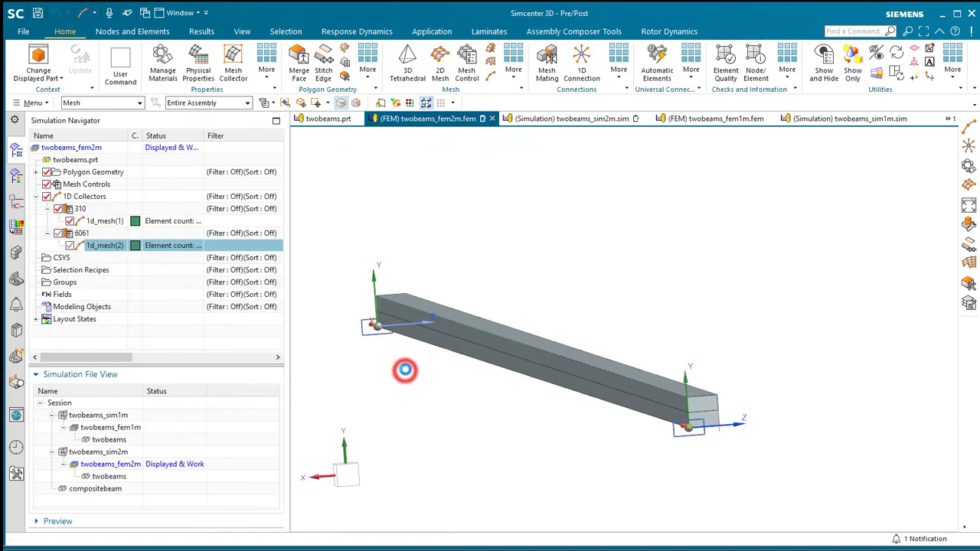
left_click(942, 257)
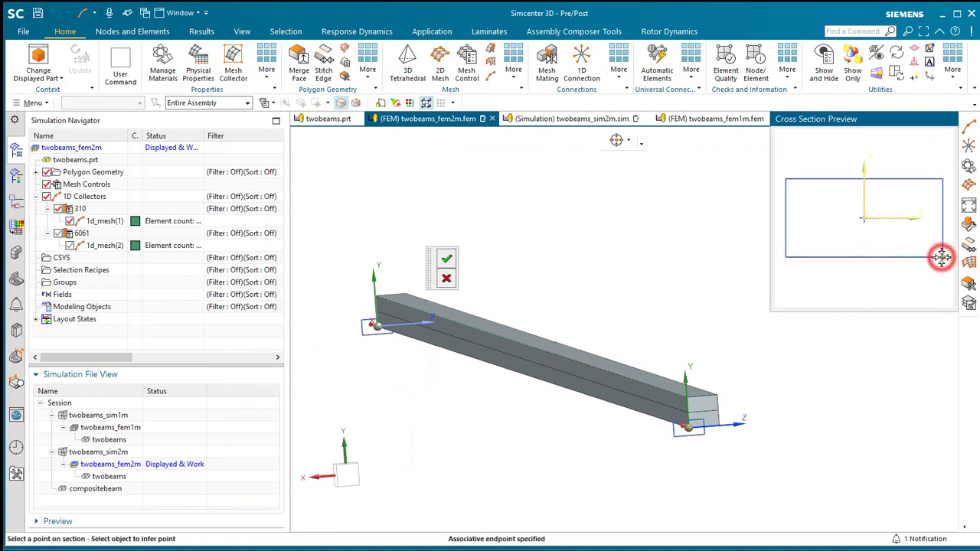
left_click(445, 259)
scroll(721, 419, "up", 3)
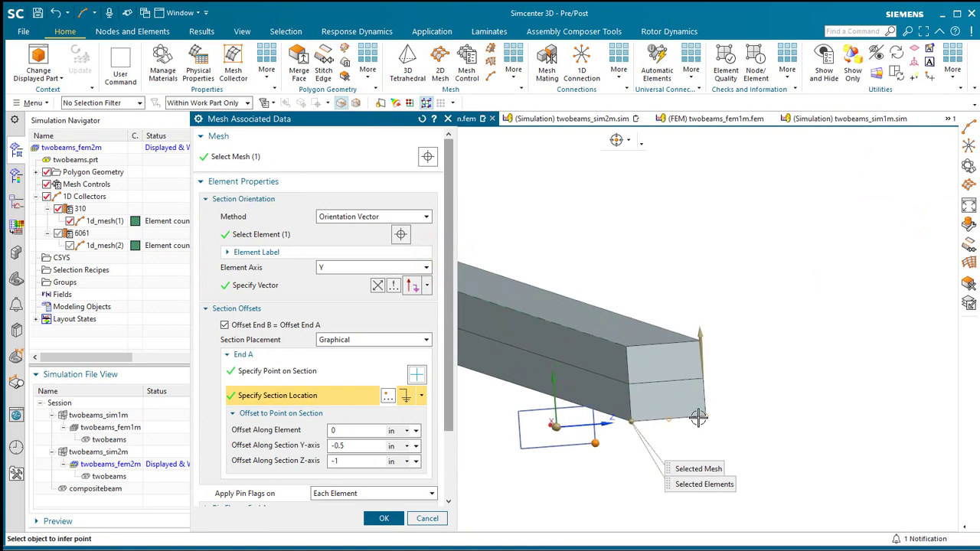
left_click(701, 417)
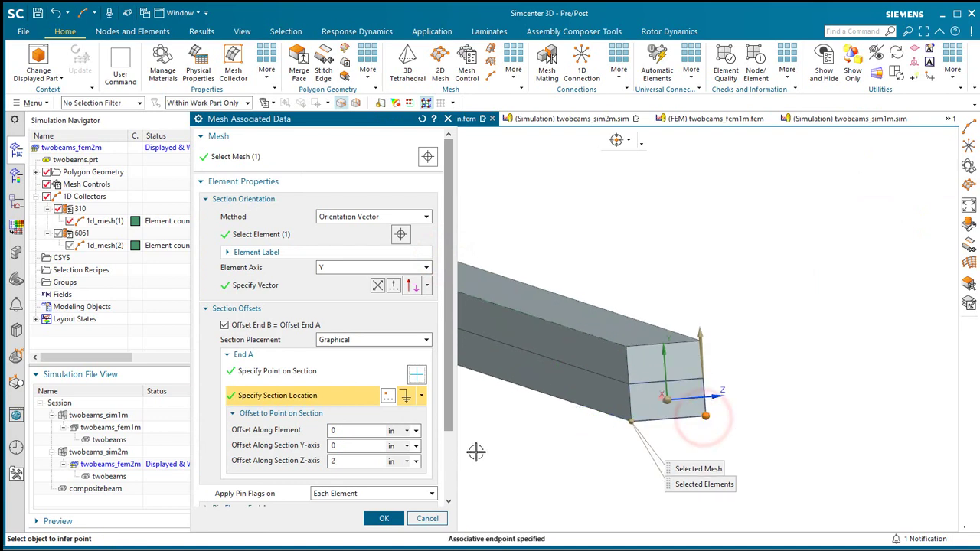
left_click(382, 518)
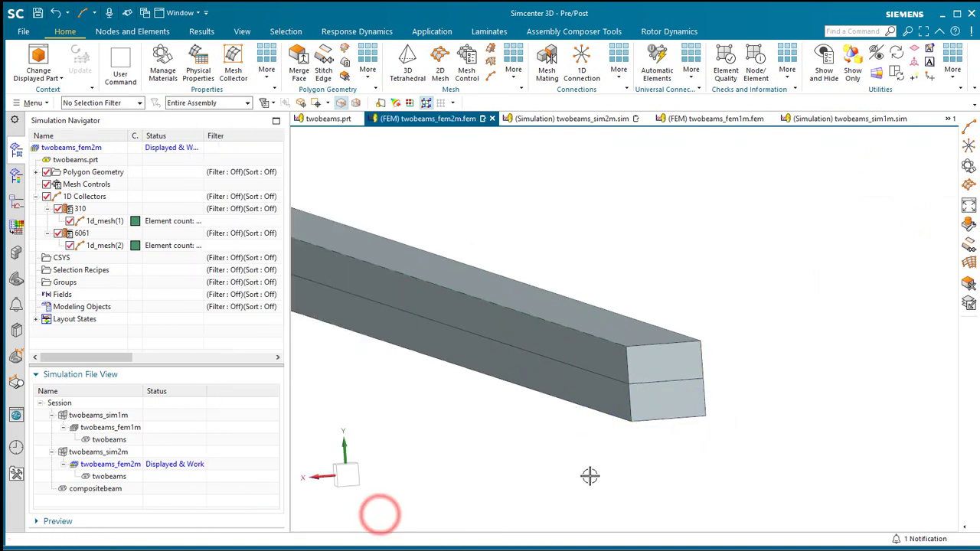
scroll(712, 462, "down", 3)
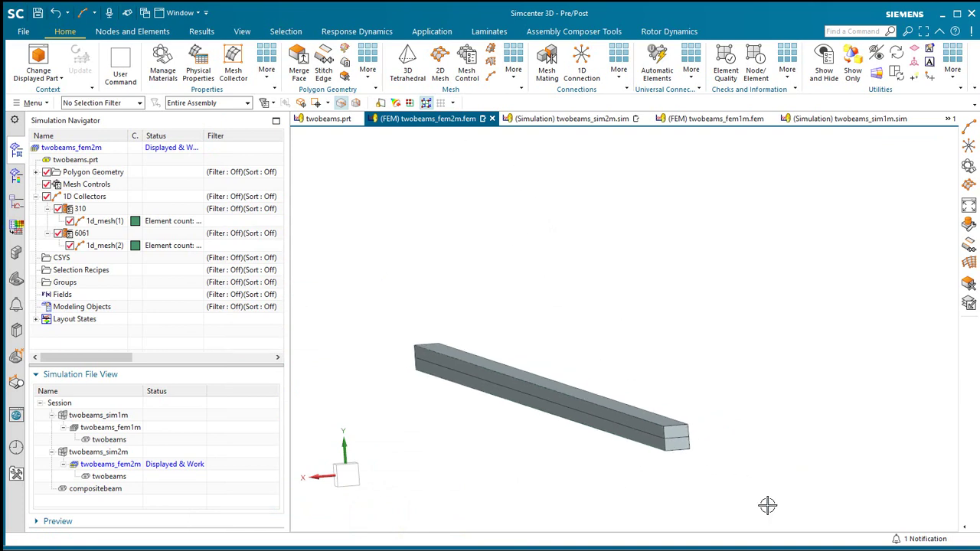
Check the two beam meshes, then start a new 1D connection
left_click(106, 222)
left_click(106, 245)
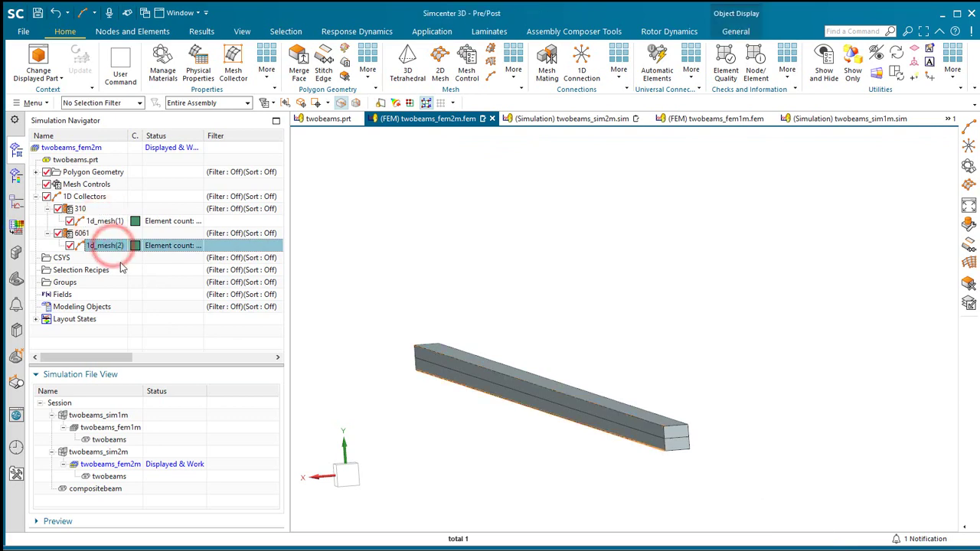
left_click(521, 228)
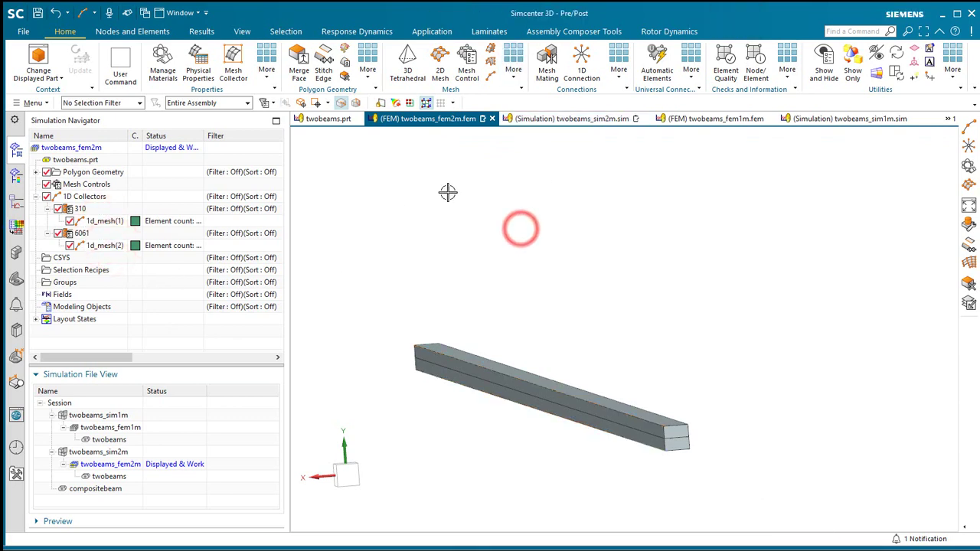
left_click(582, 61)
Set the 1D connection to Edge to Edge with RBE2 elements
left_click(272, 145)
left_click(276, 143)
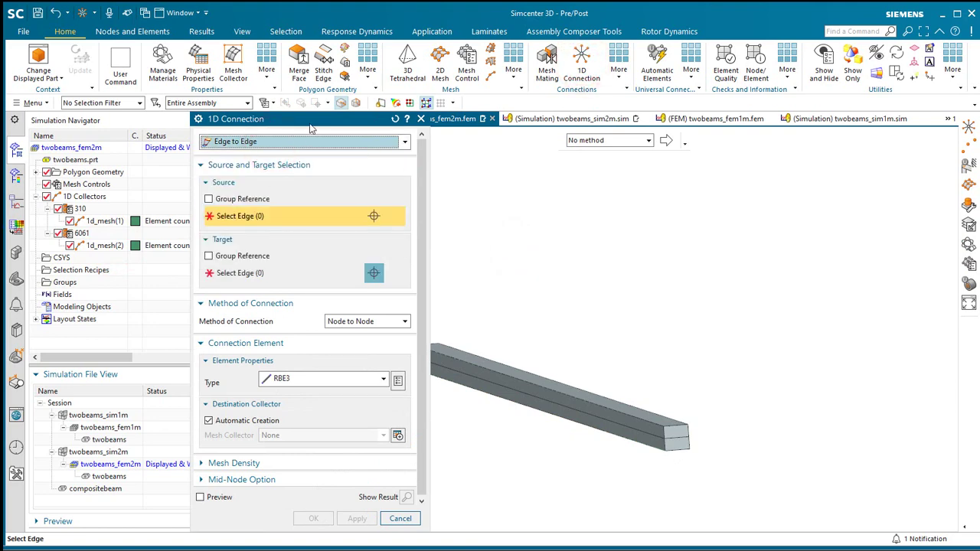
left_click_drag(310, 129, 307, 120)
left_click(243, 356)
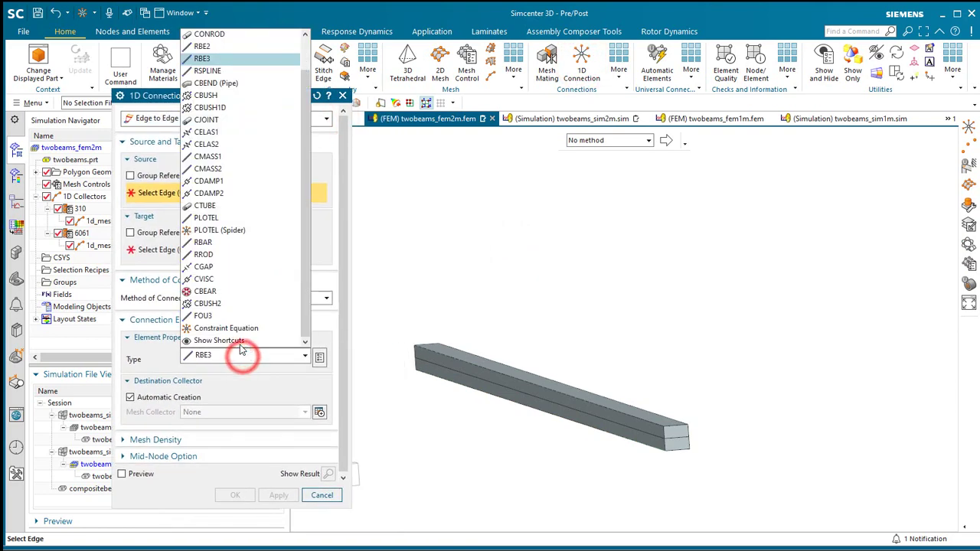
left_click(228, 48)
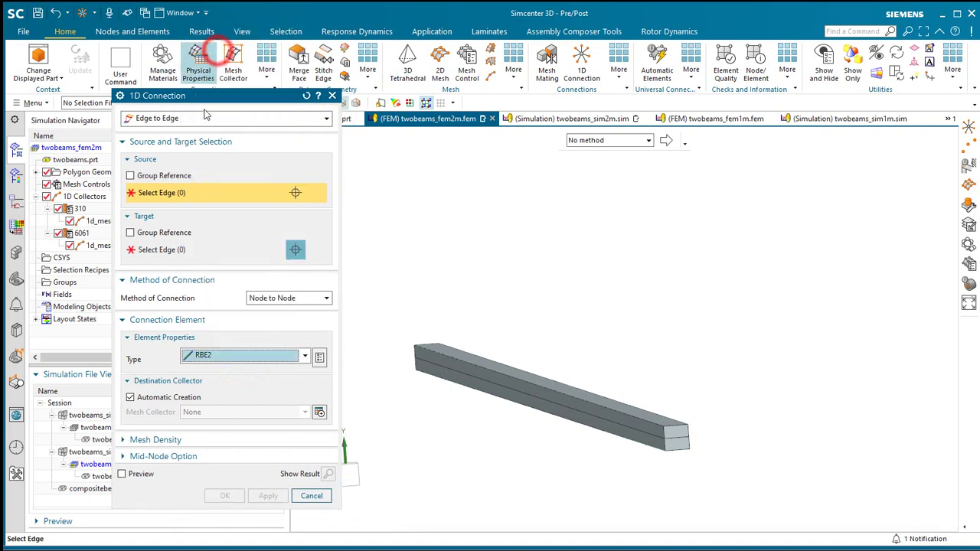
Pick the source and target beam edges and create the node-to-node RBE2 connection
left_click(538, 413)
left_click(561, 391)
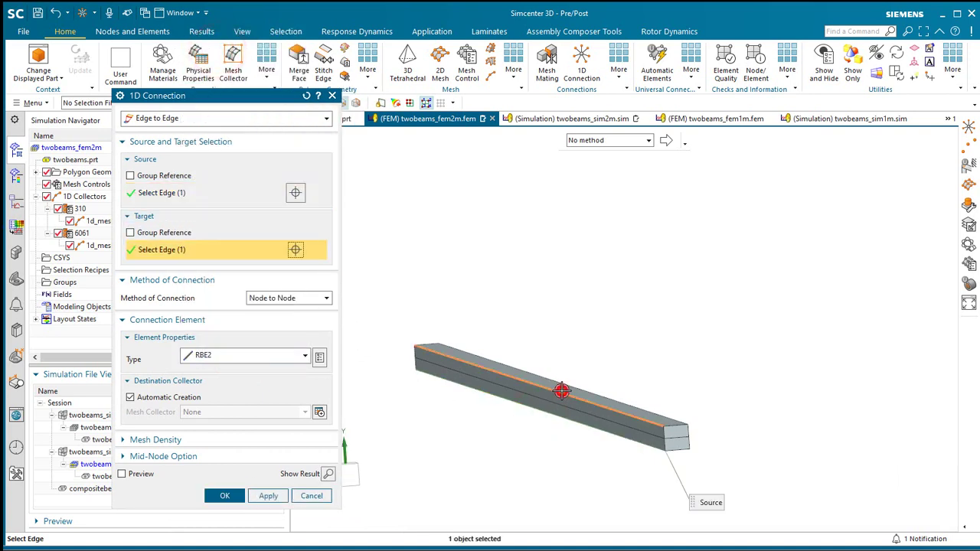
left_click(305, 298)
left_click(304, 299)
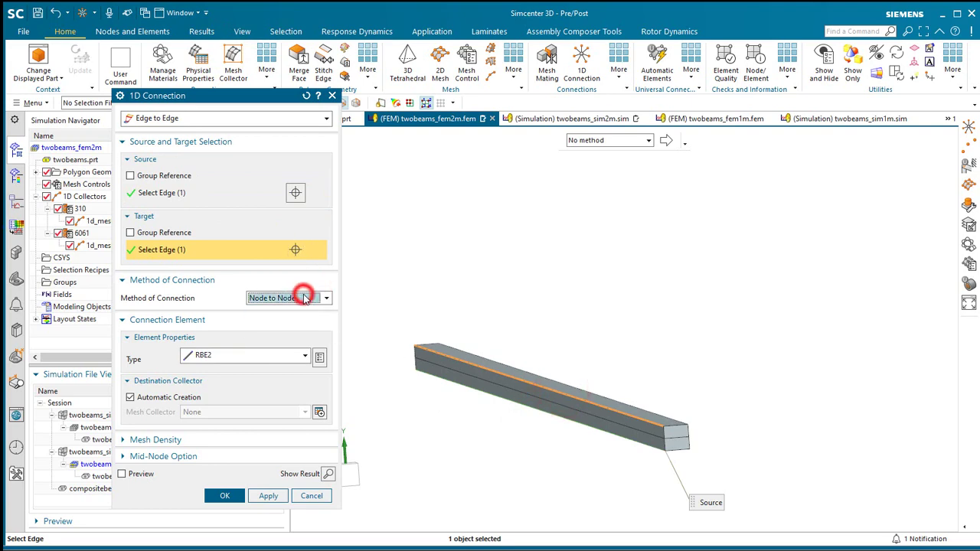
left_click(225, 495)
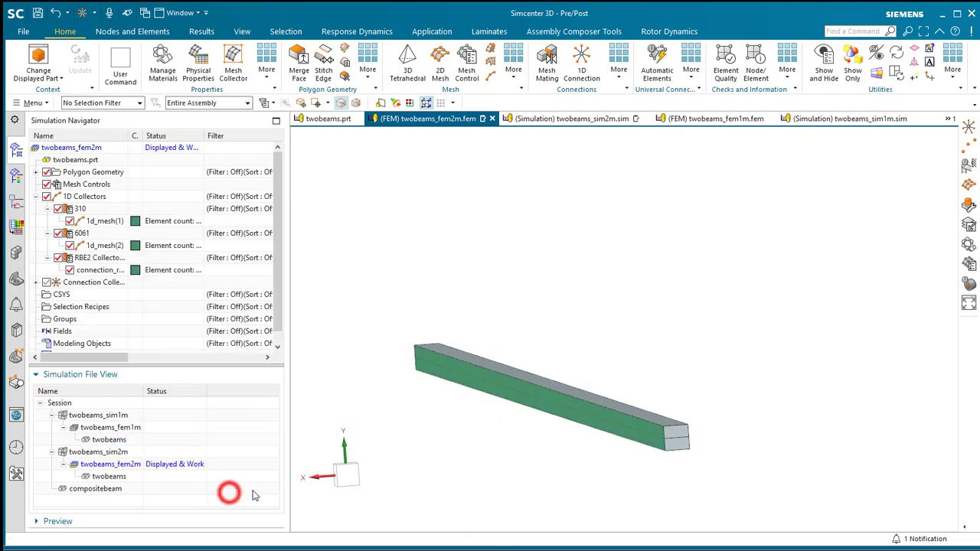
scroll(635, 391, "down", 10)
mouse_move(635, 391)
middle_mouse_down()
mouse_move(684, 398)
mouse_move(635, 394)
middle_mouse_up()
scroll(722, 414, "up", 10)
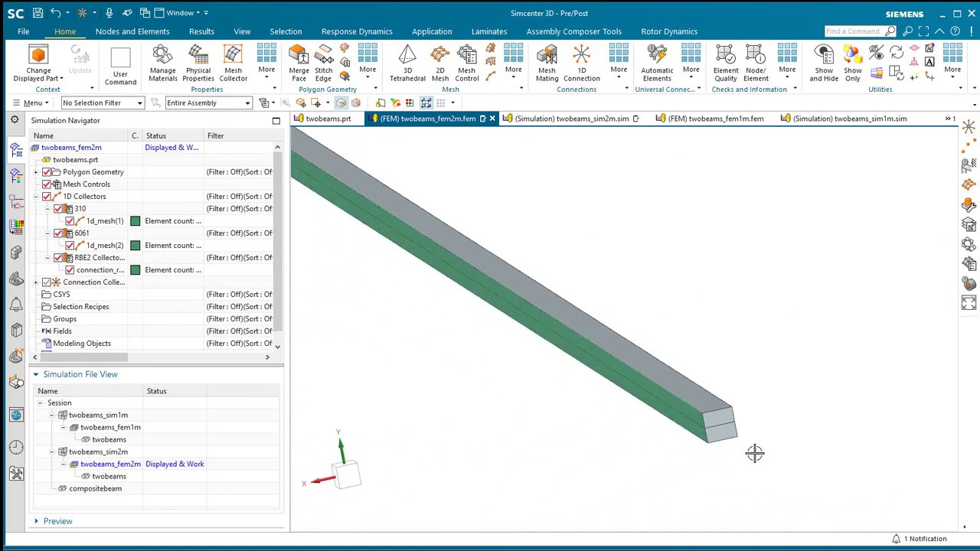
scroll(748, 474, "up", 4)
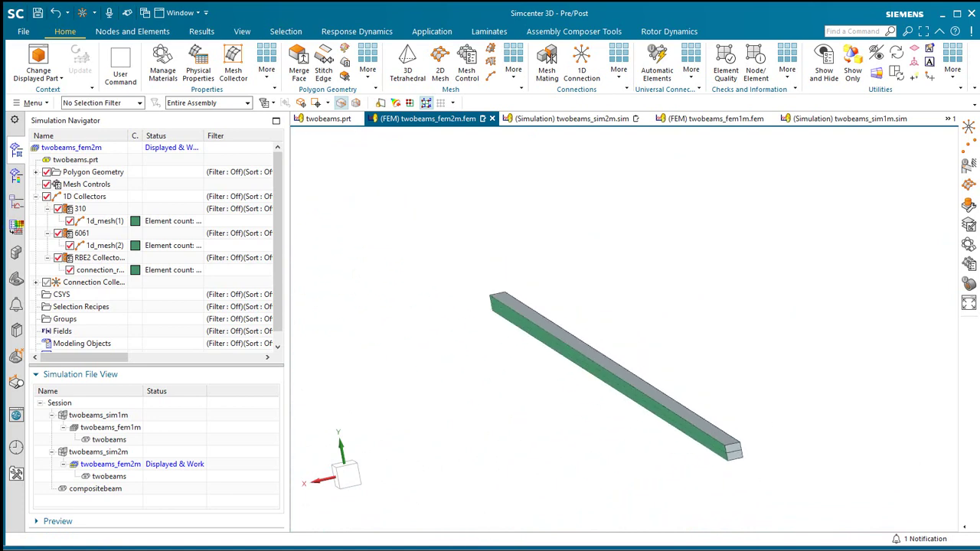
Activate twobeams_sim2m and try solving; the setup check fails, suggesting AUTOMPC=YES
double_click(98, 452)
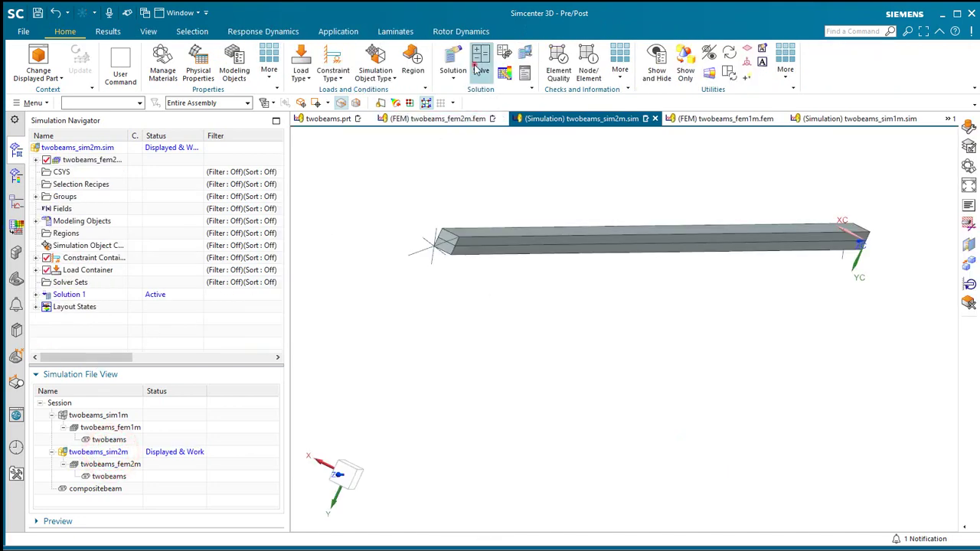
left_click(481, 62)
left_click(223, 254)
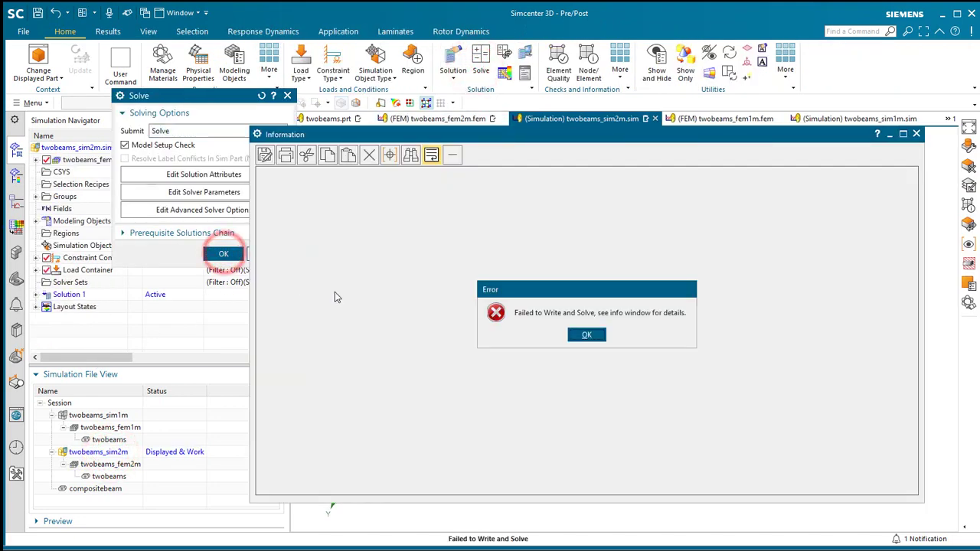
left_click(586, 335)
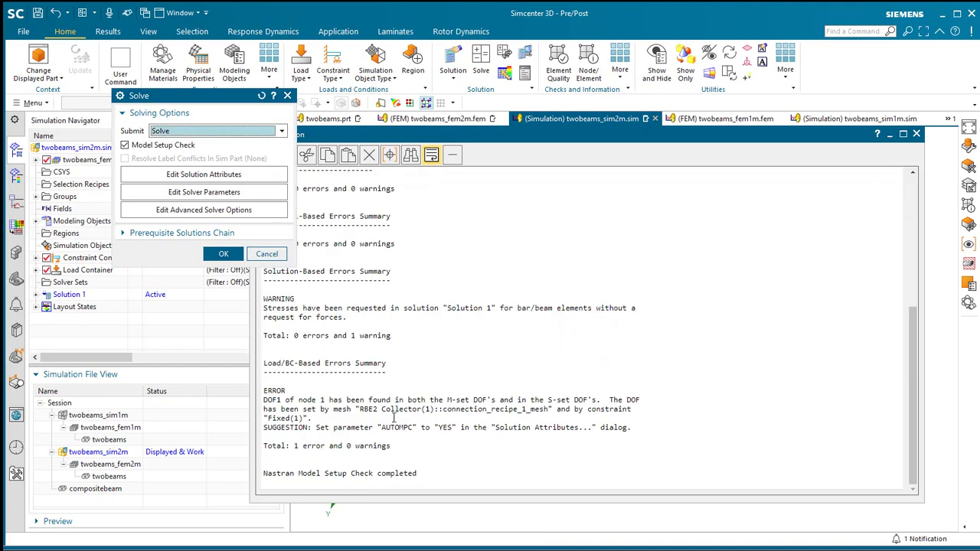
left_click(394, 427)
double_click(394, 427)
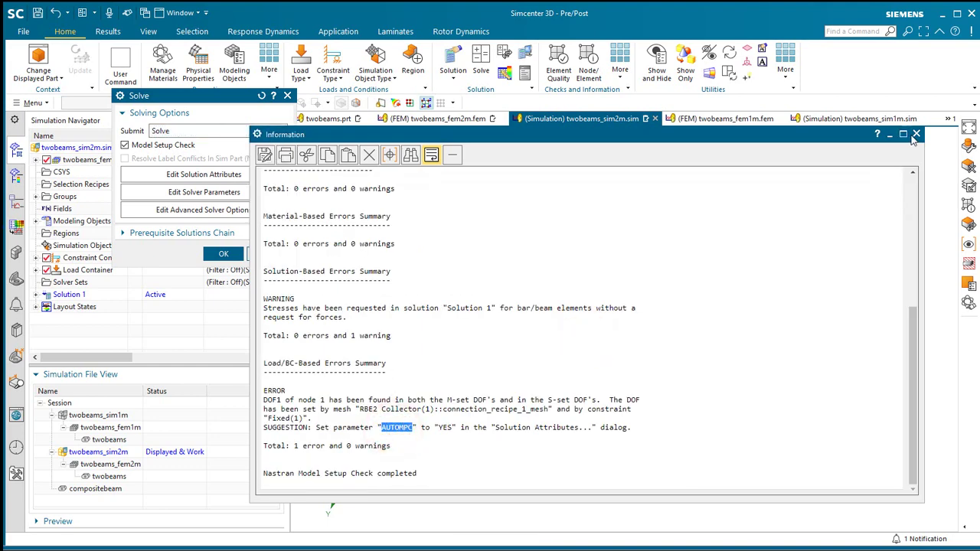
left_click(916, 134)
left_click(262, 254)
Add a PARAM solver parameter set to Solution 1 with AUTOMPC set to YES
left_click(111, 464)
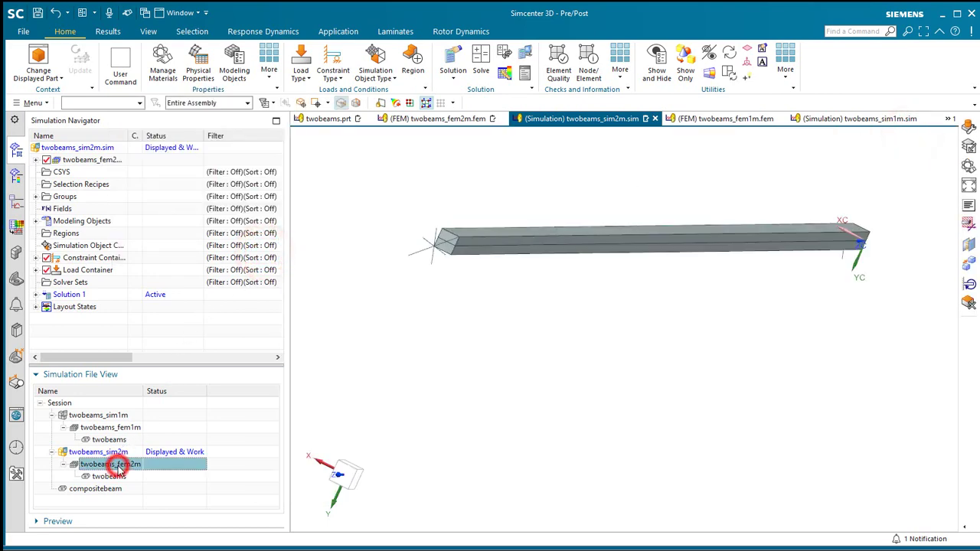
right_click(69, 294)
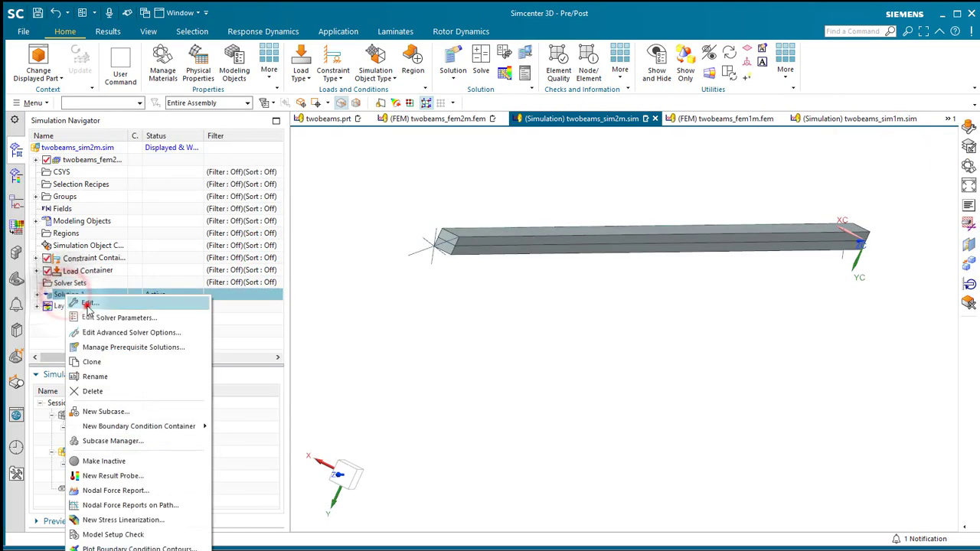
left_click(87, 306)
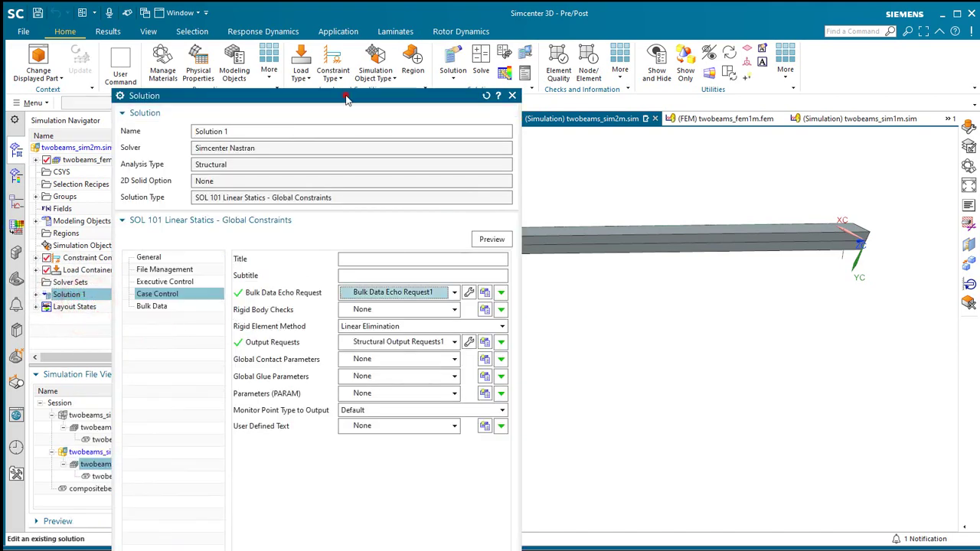
left_click_drag(346, 95, 320, 26)
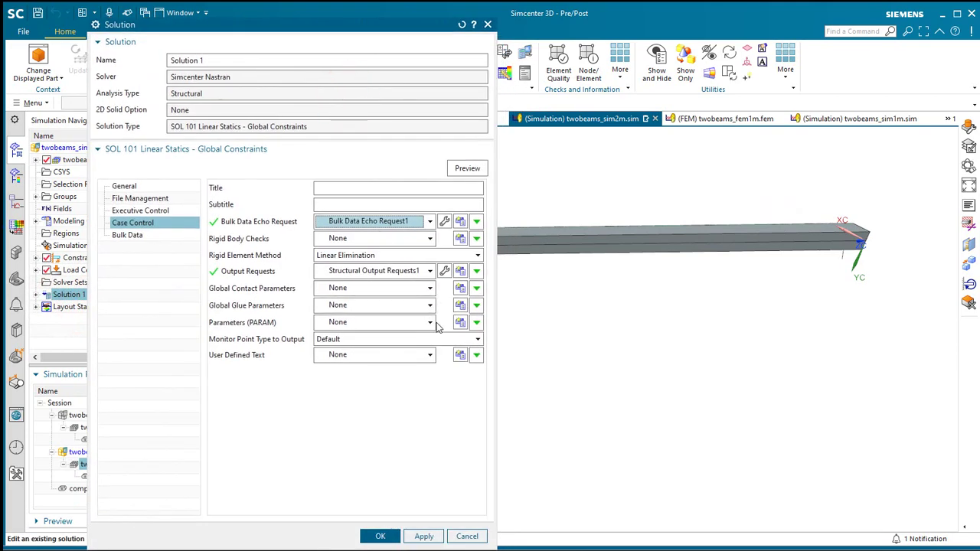
left_click(460, 322)
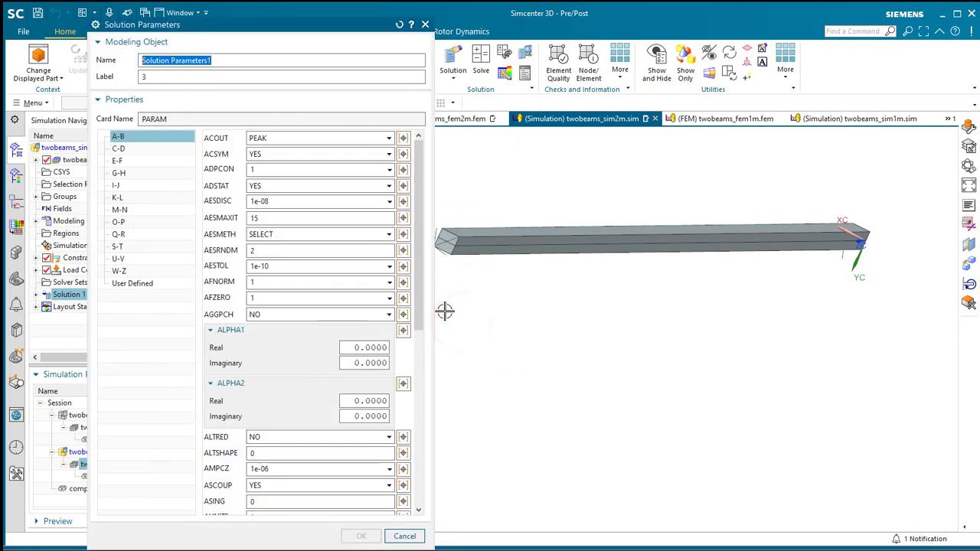
mouse_move(419, 275)
left_mouse_down()
mouse_move(405, 337)
mouse_move(320, 357)
left_mouse_up()
left_click(304, 347)
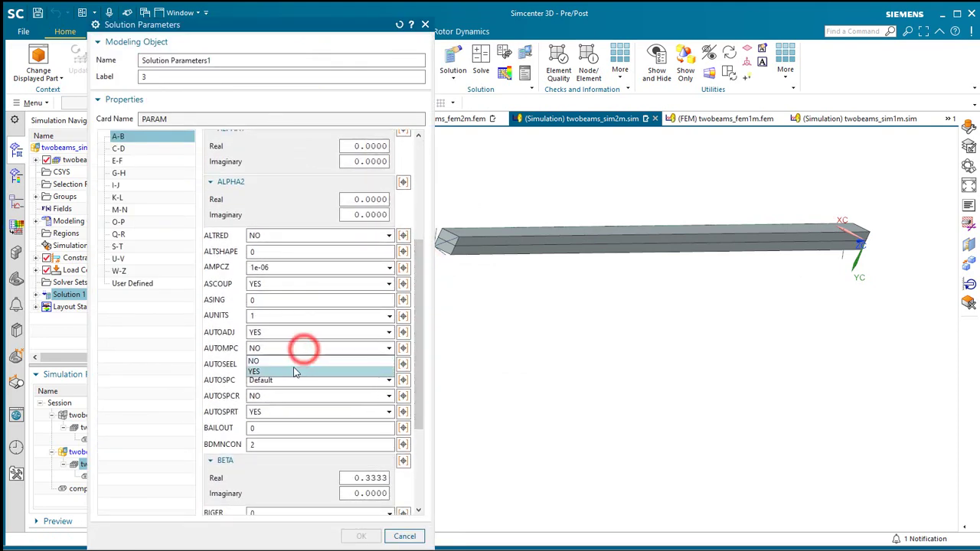
left_click(295, 366)
left_click(362, 536)
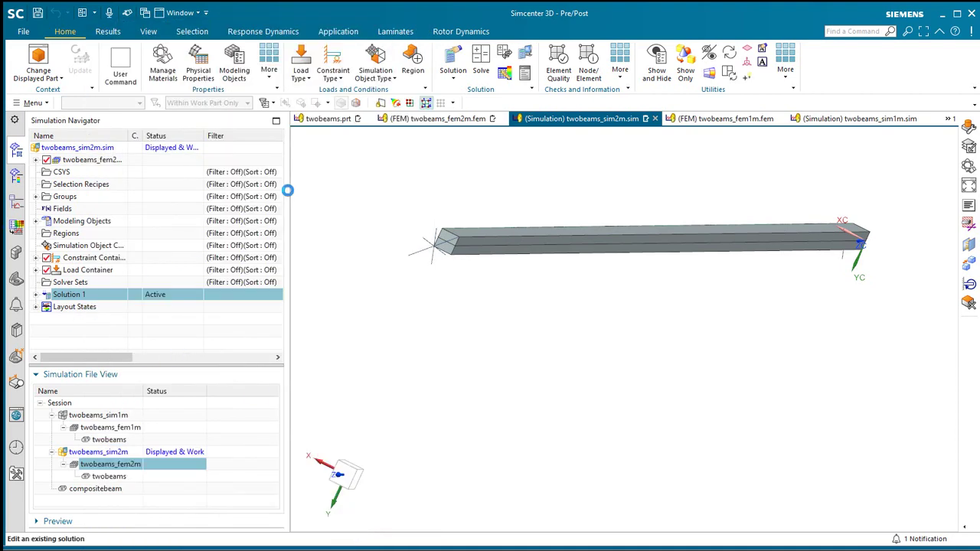
Re-solve twobeams_sim2m, skipping result review and closing the job monitor and information windows
key("Return")
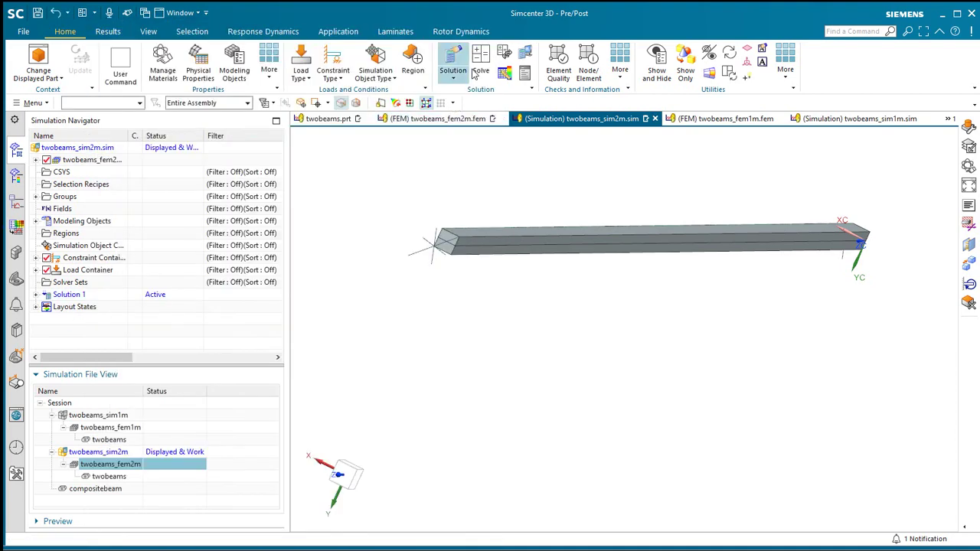
left_click(479, 65)
key("Return")
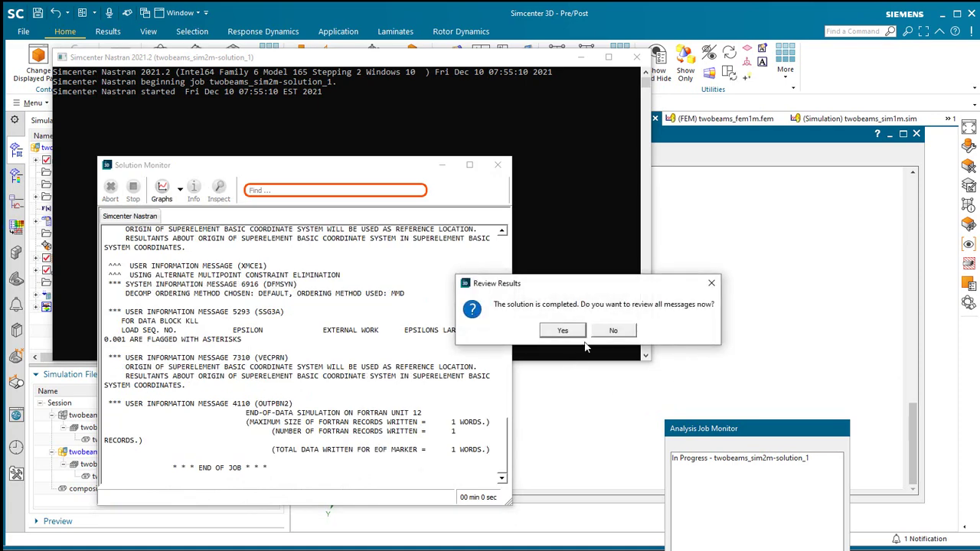
left_click(613, 330)
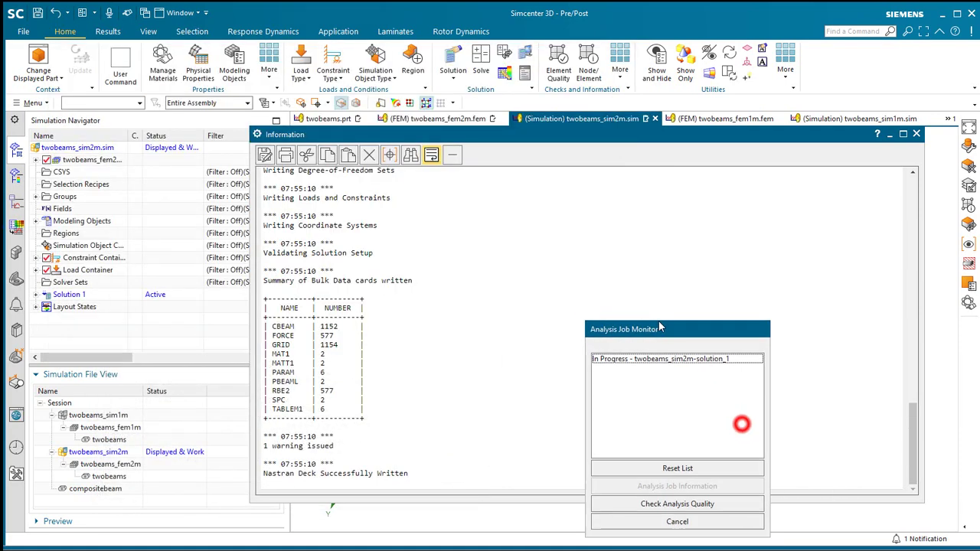
left_click(677, 521)
left_click(916, 134)
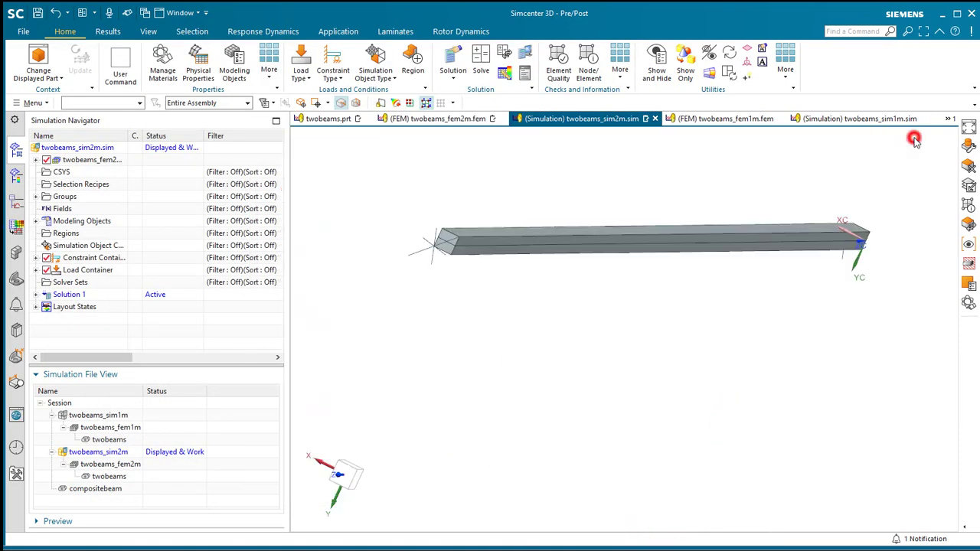
Plot the Structural nodal displacement contour (max 0.0412 in) and switch to the Excel workbook
left_click(36, 295)
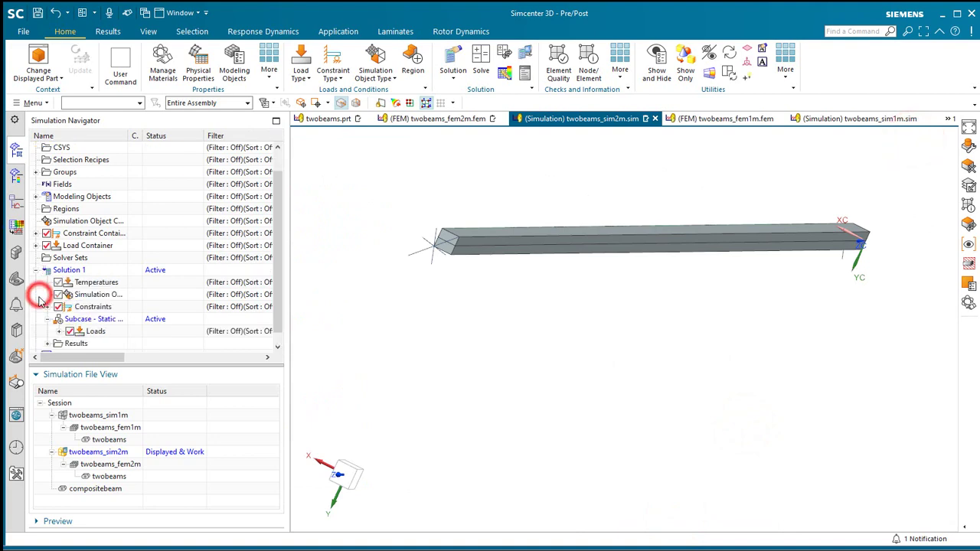
left_click(47, 343)
double_click(93, 343)
left_click(58, 172)
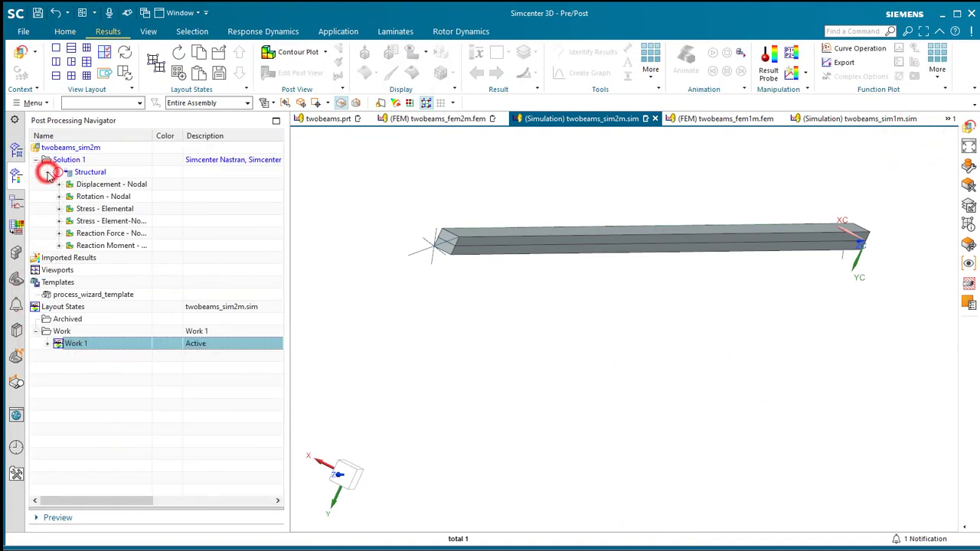
double_click(100, 184)
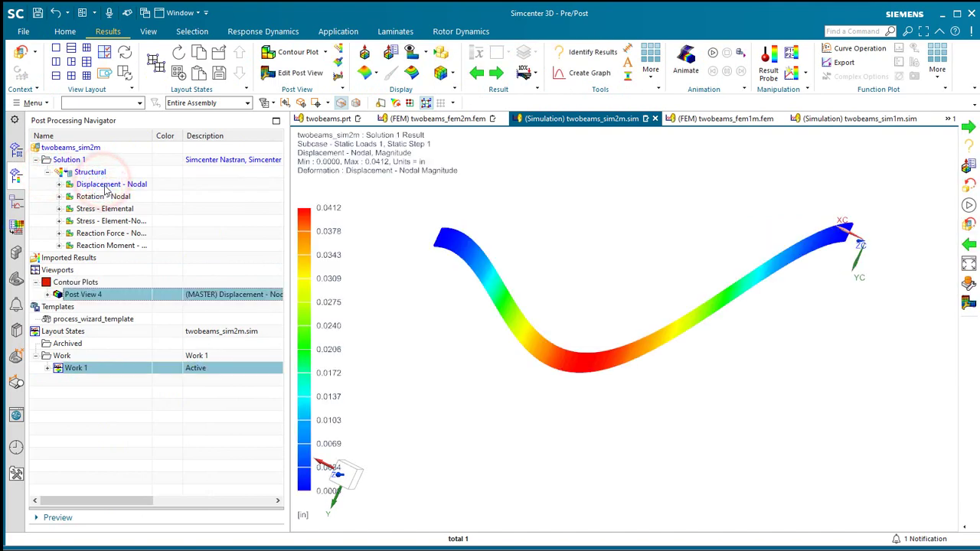
scroll(595, 359, "up", 5)
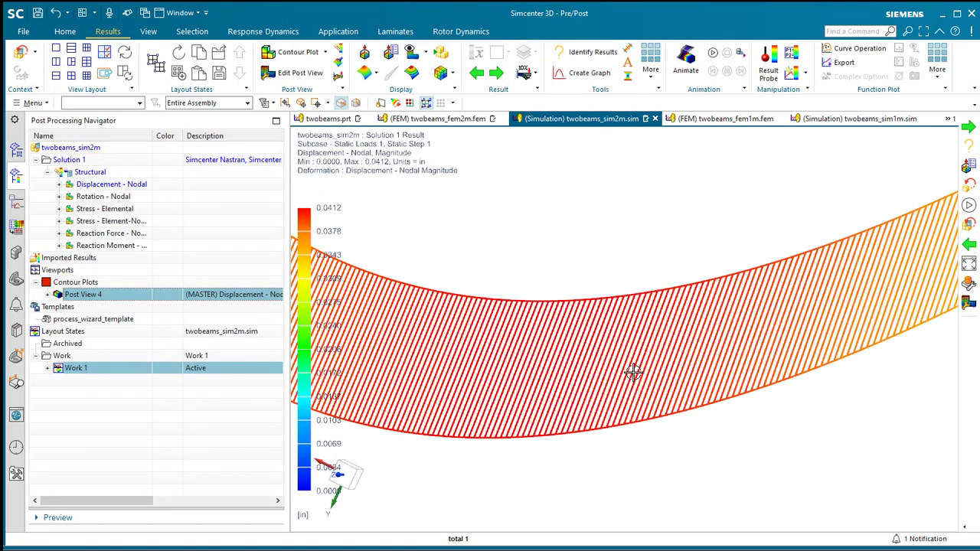
scroll(633, 372, "down", 4)
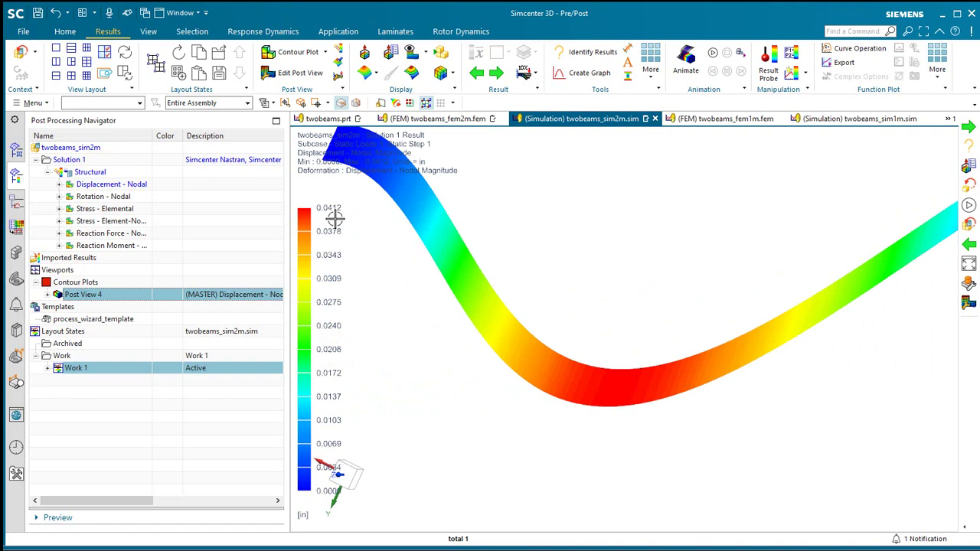
key("alt+Tab")
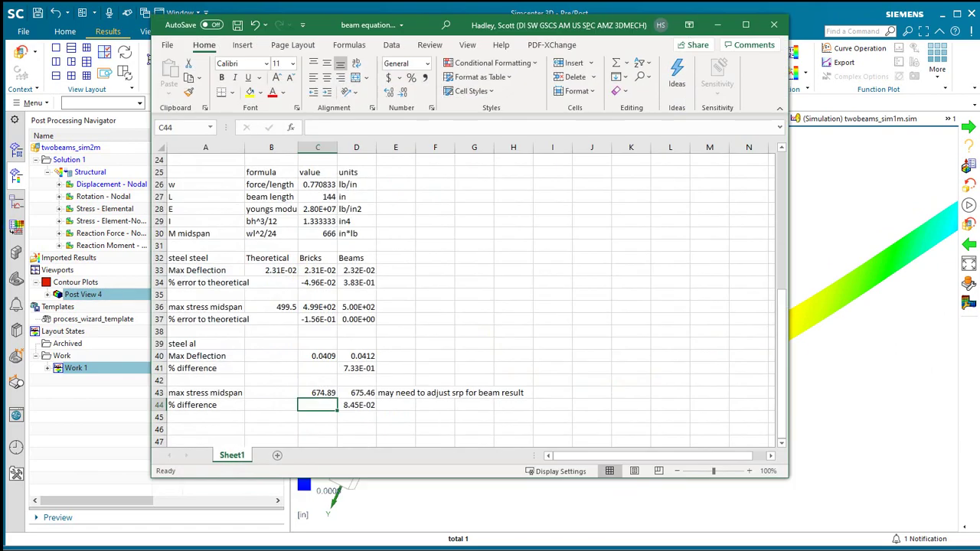
Check the beams' max deflection 0.0412 in D40 and its 7.33E-01 % difference in D41
left_click(365, 358)
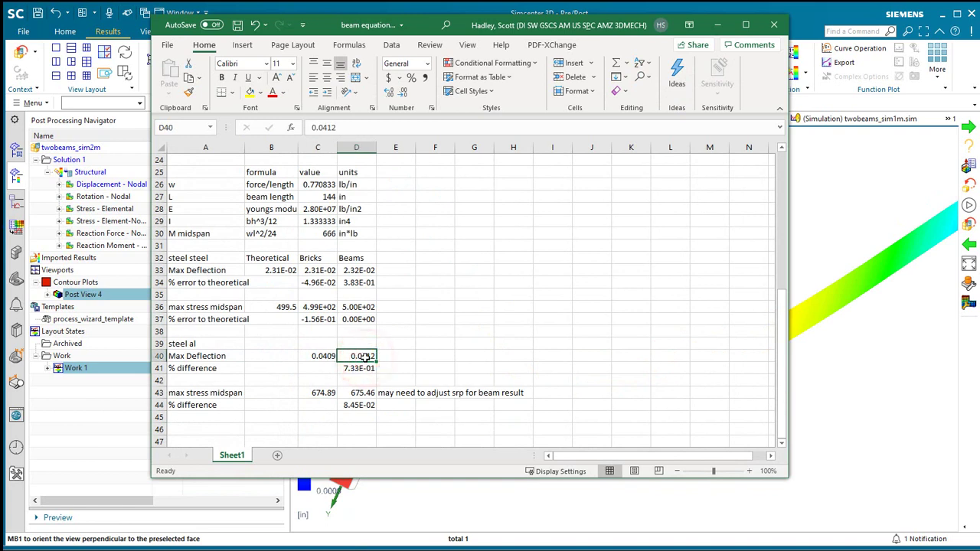
left_click(365, 370)
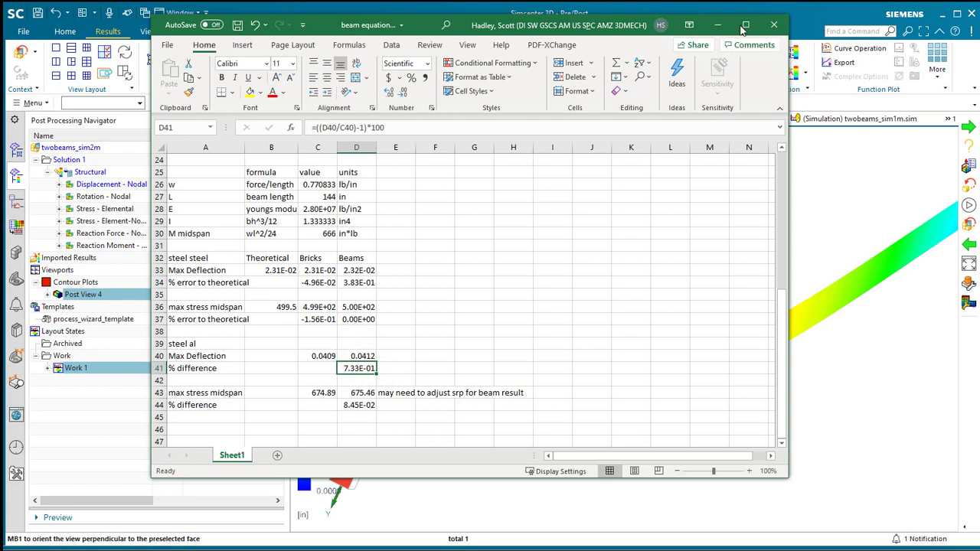
Plot the von Mises element-nodal stress contour, peaking at 1363.47 lbf/in²
left_click(720, 25)
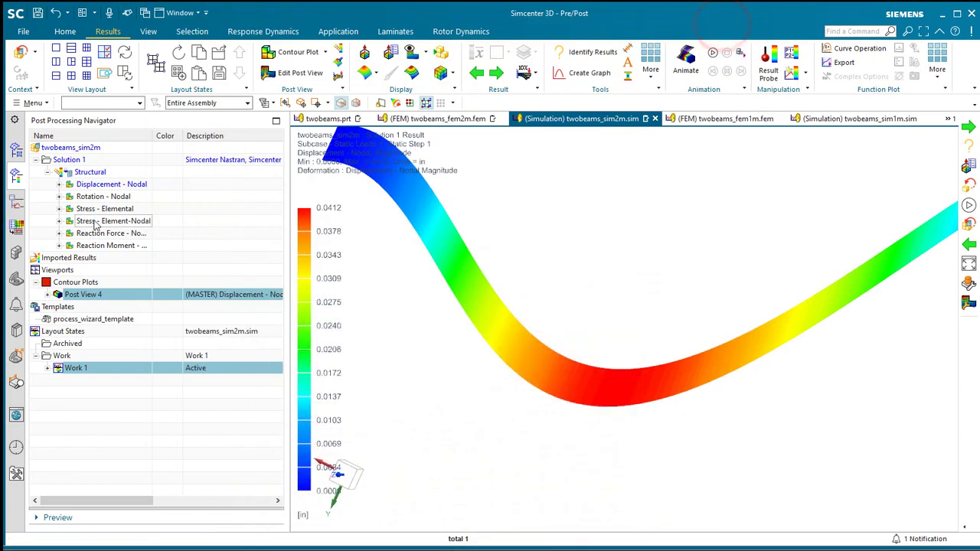
double_click(94, 222)
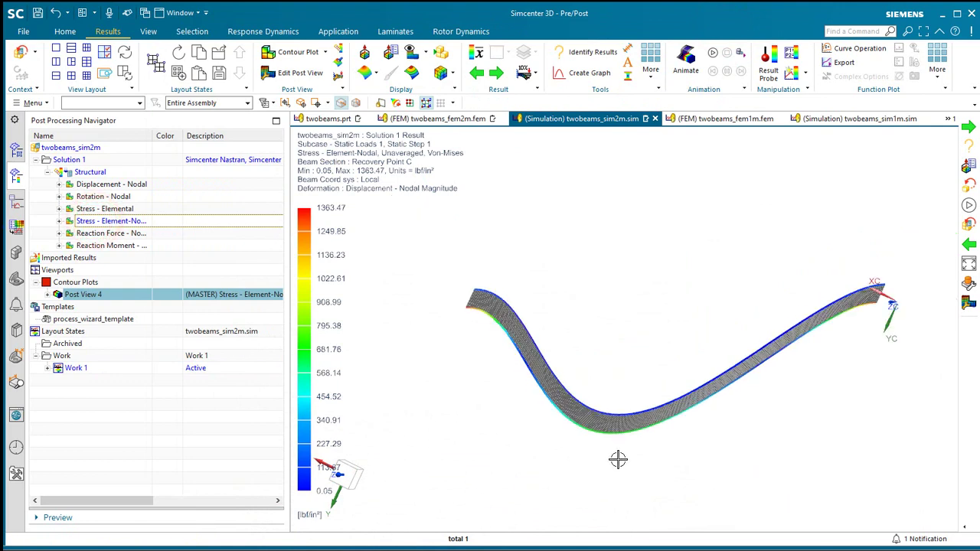
scroll(613, 457, "up", 1)
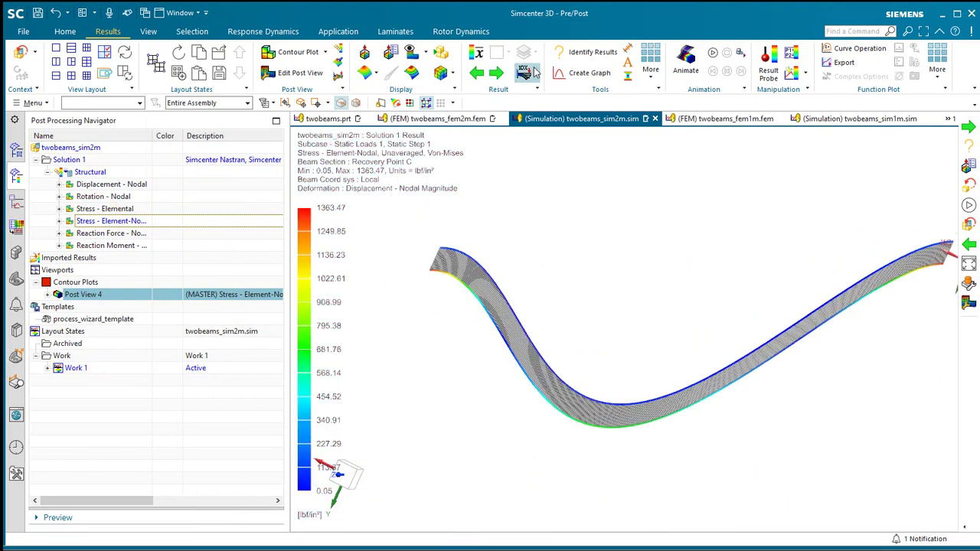
Identify results over a Box(All) around the lower beam, showing a 675.46 lbf/in² maximum
left_click(586, 52)
left_click(168, 108)
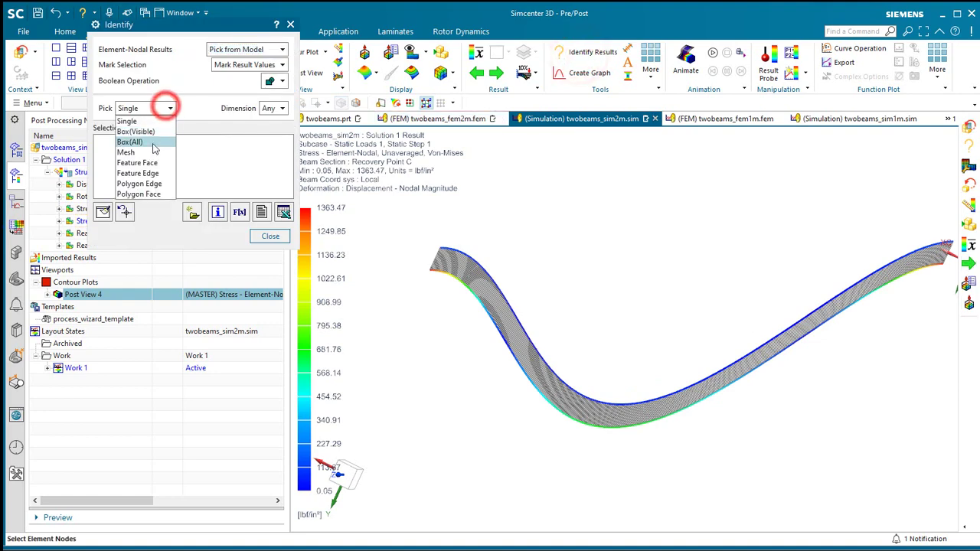
left_click(150, 146)
left_click_drag(502, 461, 795, 322)
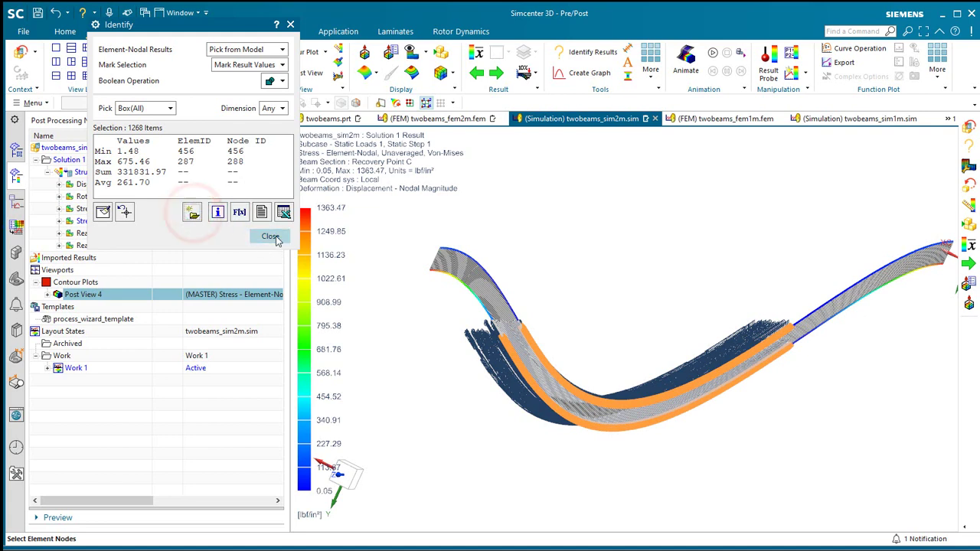
Show only PostGroup2 in Post View 4 with max/min annotations turned on
left_click(272, 237)
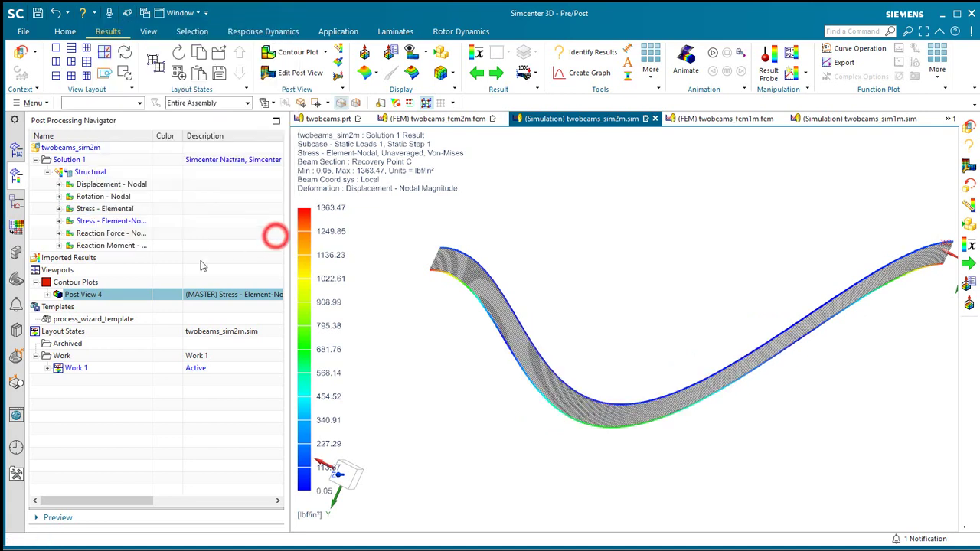
left_click(47, 294)
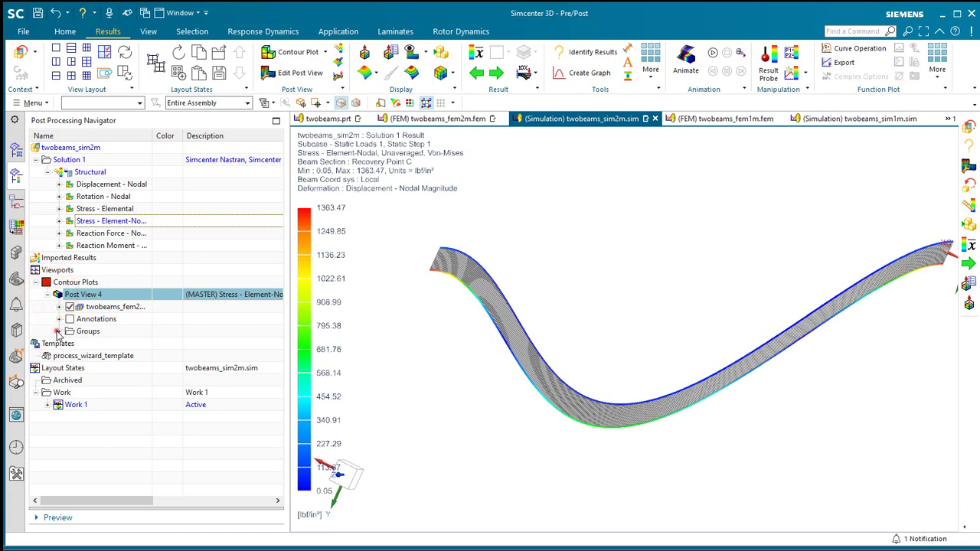
left_click(59, 330)
right_click(97, 360)
left_click(122, 364)
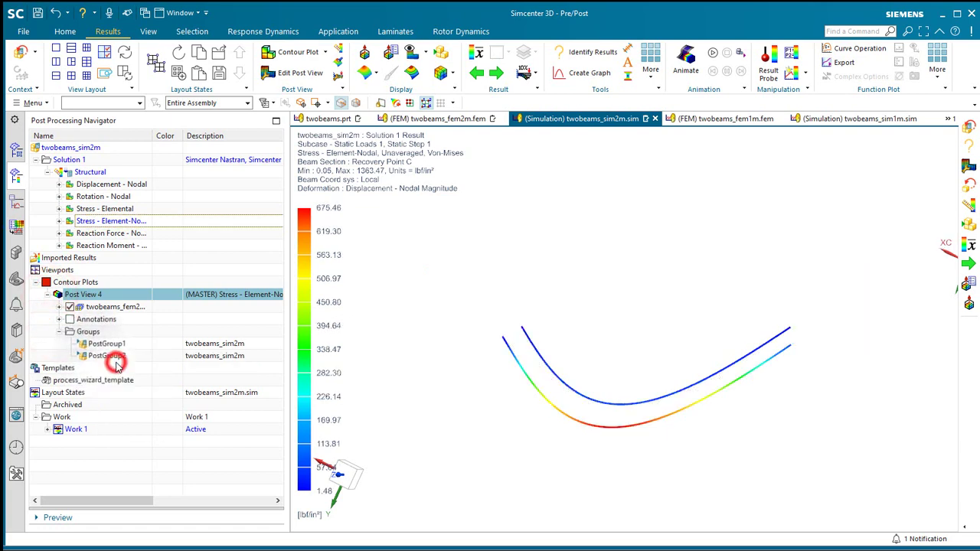
left_click(70, 319)
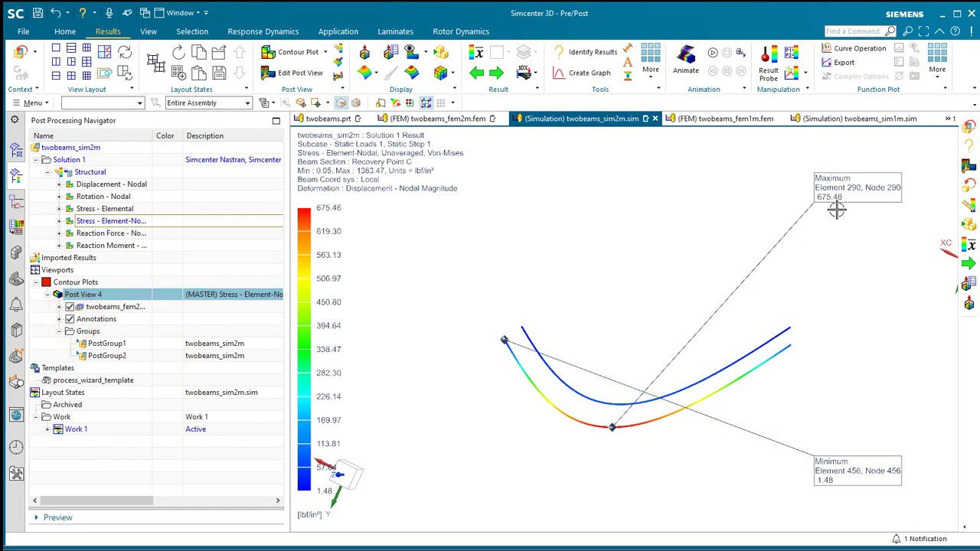
Set the post view's beam stress recovery point to Maximum, giving a 7.98–675.46 lbf/in² range
left_click(292, 70)
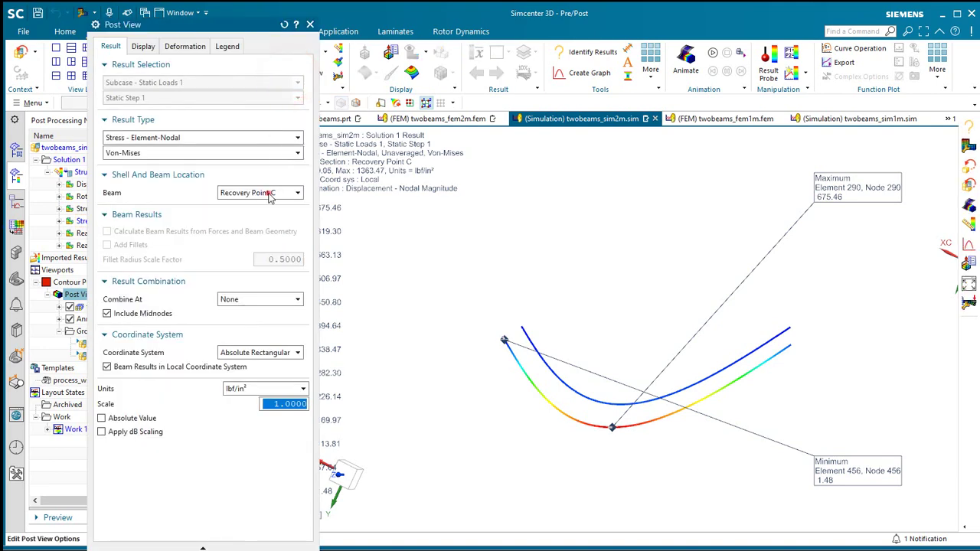
left_click(270, 193)
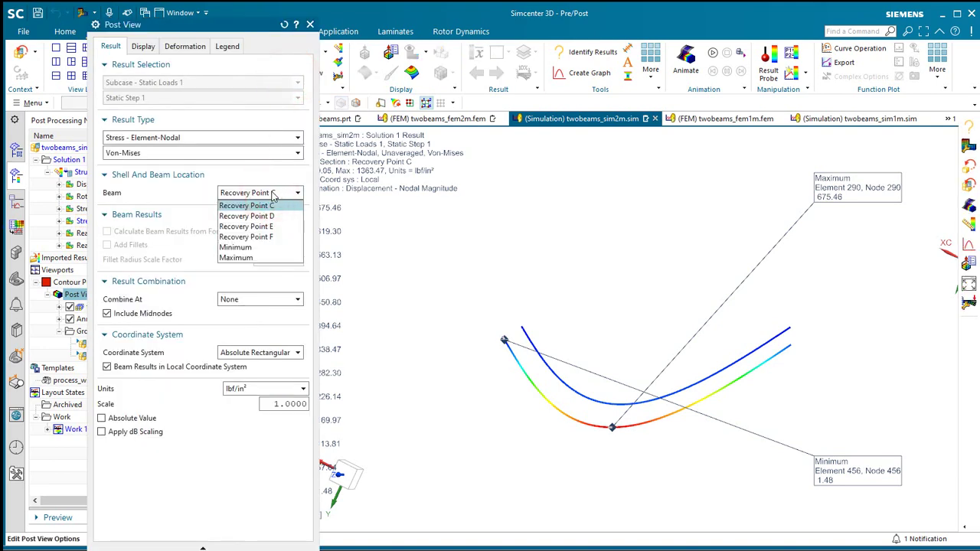
left_click(247, 258)
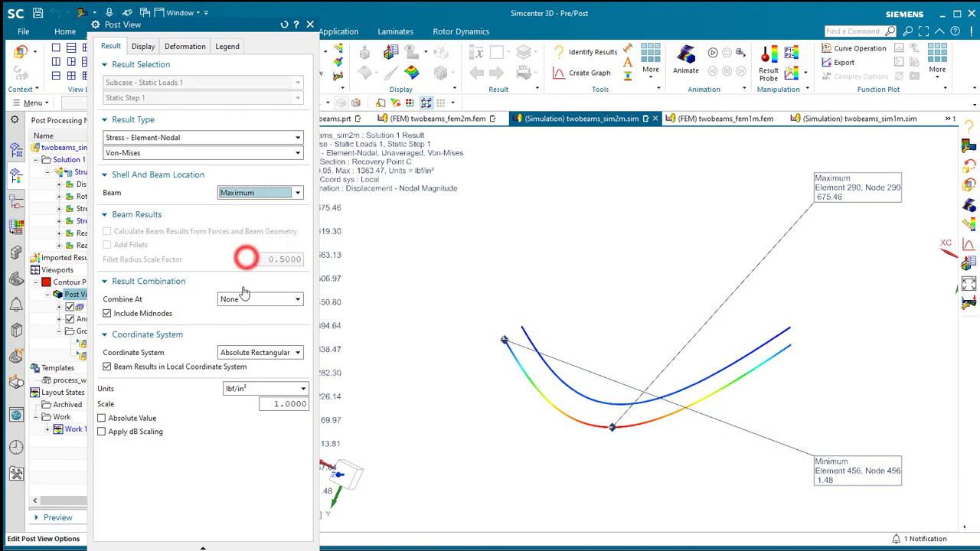
middle_click(211, 437)
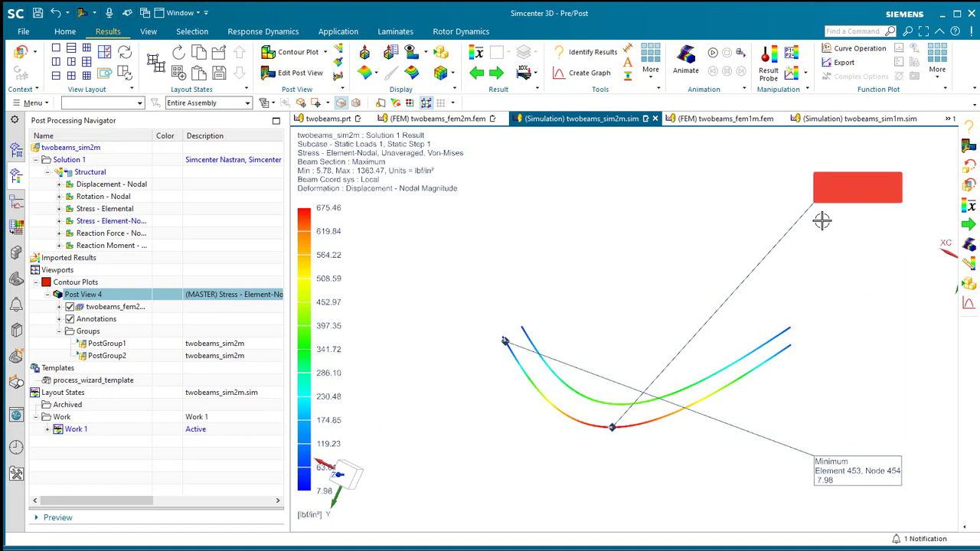
key("alt+Tab")
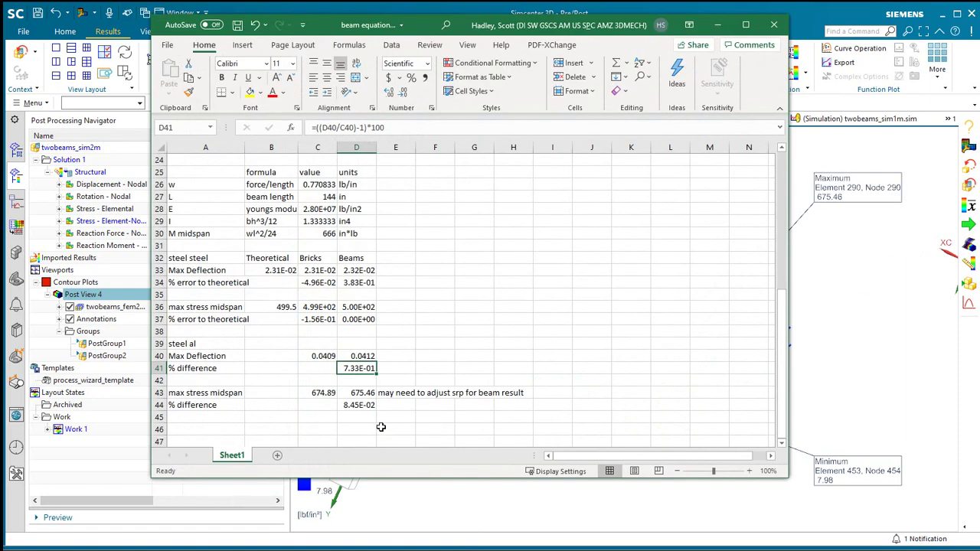
left_click(355, 395)
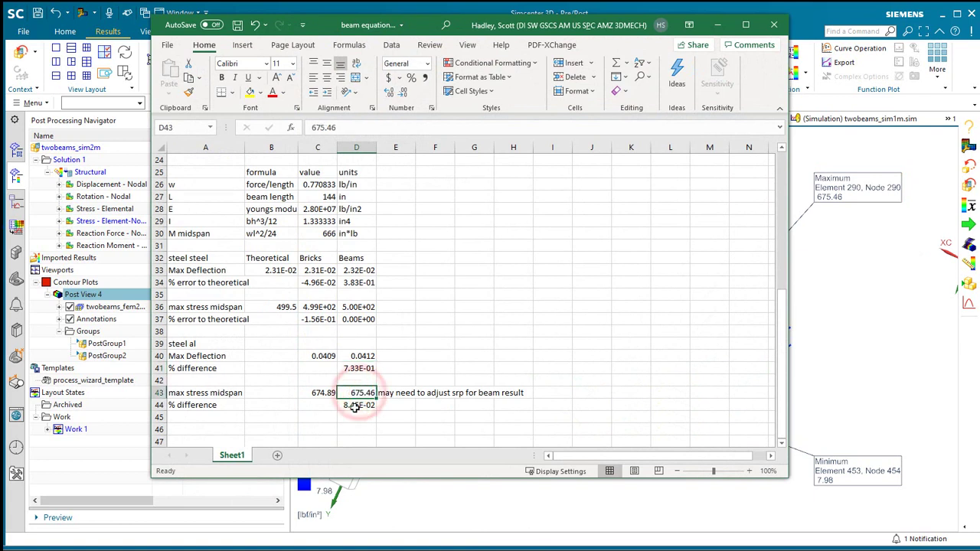
left_click(355, 406)
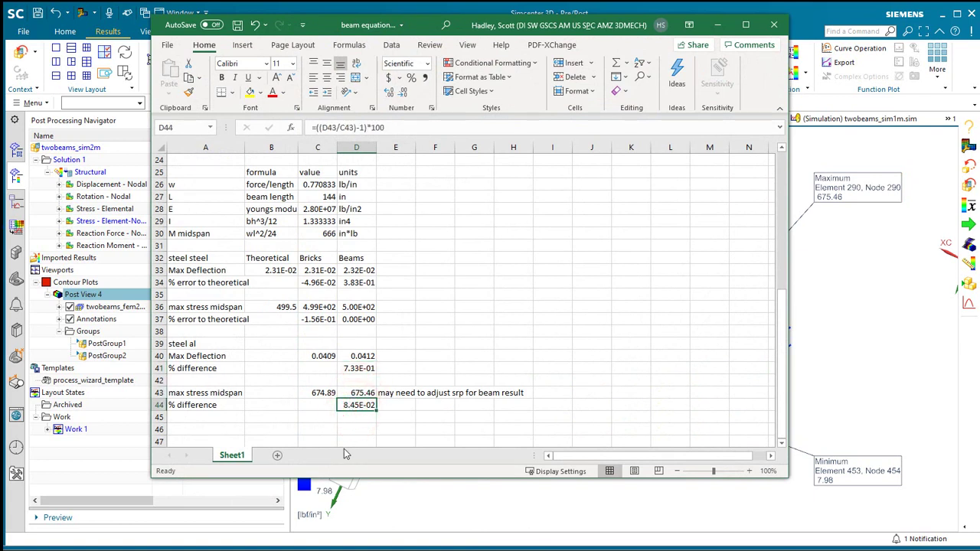